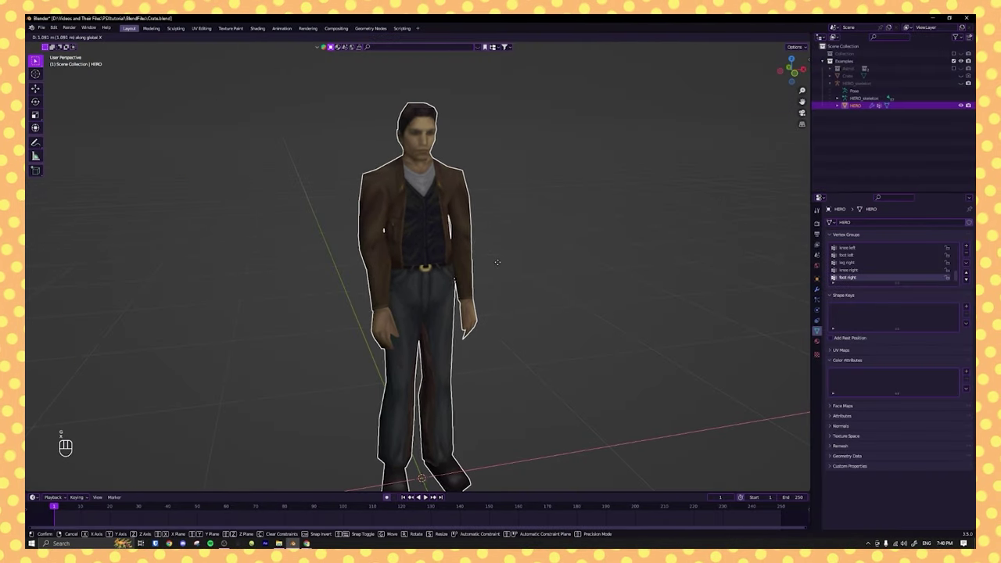
# - Examine the textured HERO character model up close and from several angles
pyautogui.scroll(2, 500, 267)
pyautogui.moveTo(501, 266); pyautogui.dragTo(478, 290, button='middle')
pyautogui.press('KP_Decimal')
pyautogui.scroll(2, 479, 290)
pyautogui.keyDown('shift'); pyautogui.moveTo(483, 176); pyautogui.dragTo(669, 323, button='middle'); pyautogui.keyUp('shift')
pyautogui.moveTo(374, 321); pyautogui.dragTo(533, 313, button='middle')
pyautogui.scroll(2, 531, 309)
pyautogui.scroll(-2, 612, 198)
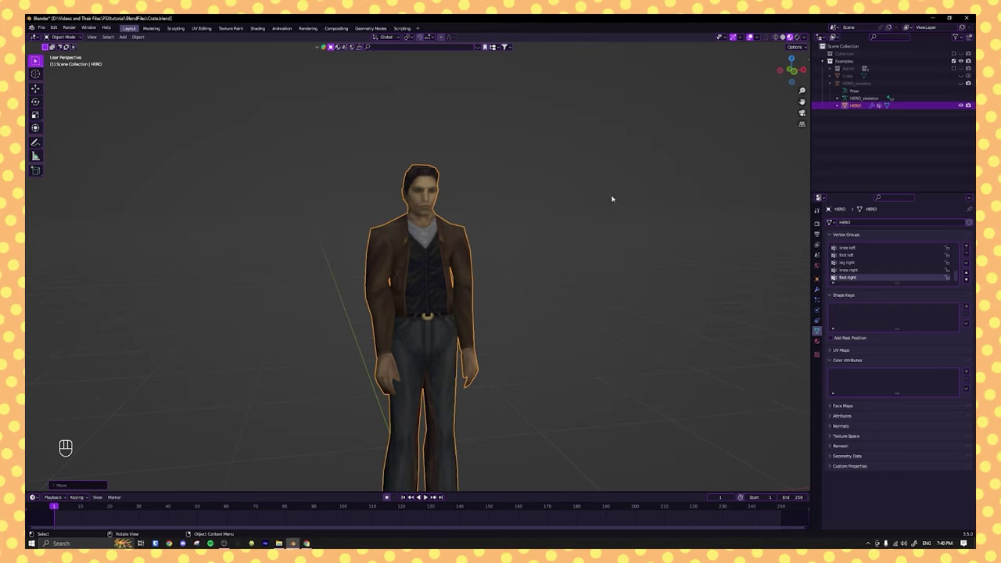
# - Switch the viewport to solid shading and examine the HERO model's untextured shape and mesh
pyautogui.click(782, 38)
pyautogui.moveTo(563, 252)
pyautogui.mouseDown(button='middle')
pyautogui.moveTo(460, 255)
pyautogui.moveTo(539, 246)
pyautogui.moveTo(539, 270)
pyautogui.moveTo(530, 248)
pyautogui.moveTo(514, 253)
pyautogui.moveTo(580, 203)
pyautogui.moveTo(512, 370)
pyautogui.mouseUp(button='middle')
pyautogui.press('Tab')
pyautogui.scroll(4, 561, 216)
pyautogui.press('Tab')
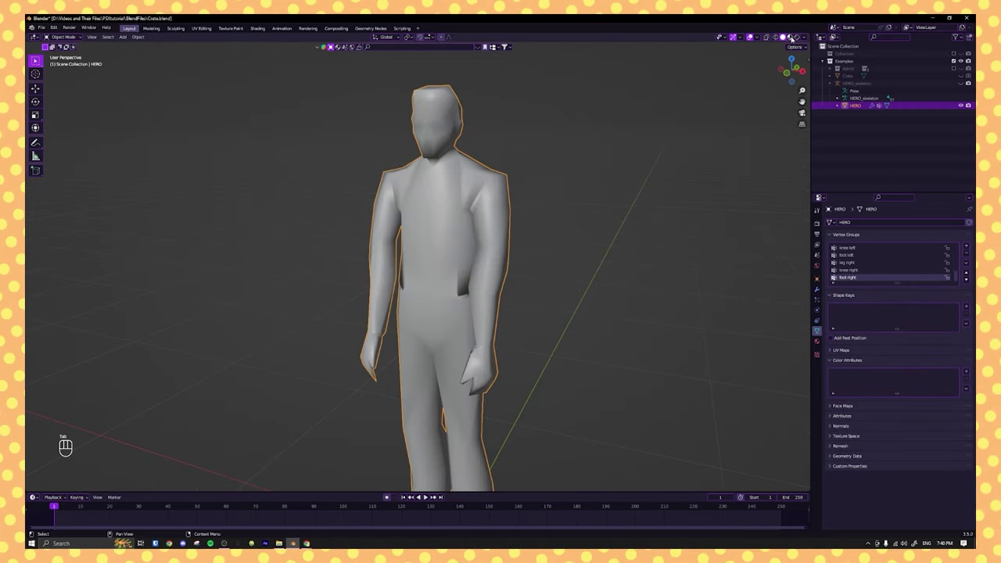
# - Restore Material Preview shading and examine the HERO model's textures from head to feet
pyautogui.click(789, 37)
pyautogui.moveTo(564, 213); pyautogui.dragTo(647, 209, button='middle')
pyautogui.click(547, 234)
pyautogui.scroll(2, 419, 231)
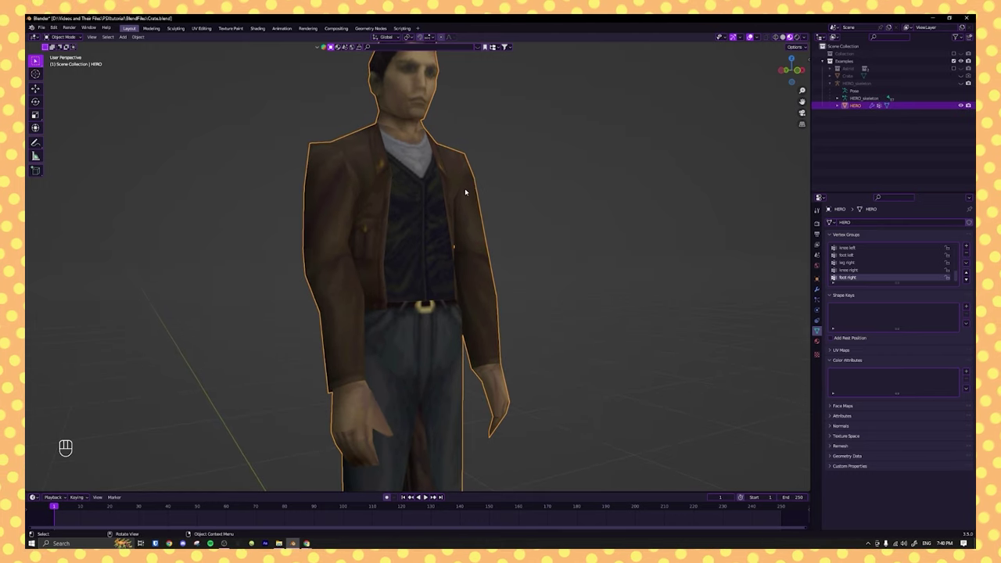
pyautogui.click(500, 148)
pyautogui.scroll(-4, 515, 215)
pyautogui.click(415, 341)
pyautogui.moveTo(415, 340); pyautogui.dragTo(499, 190, button='middle')
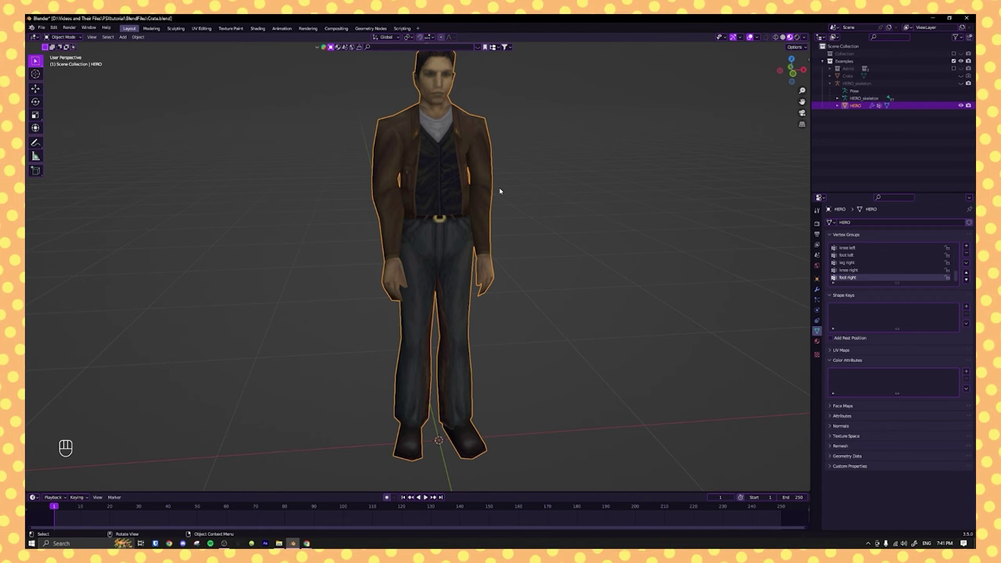
# - Hide the HERO model and make the Crate object visible
pyautogui.press('h')
pyautogui.click(961, 76)
pyautogui.scroll(-5, 451, 280)
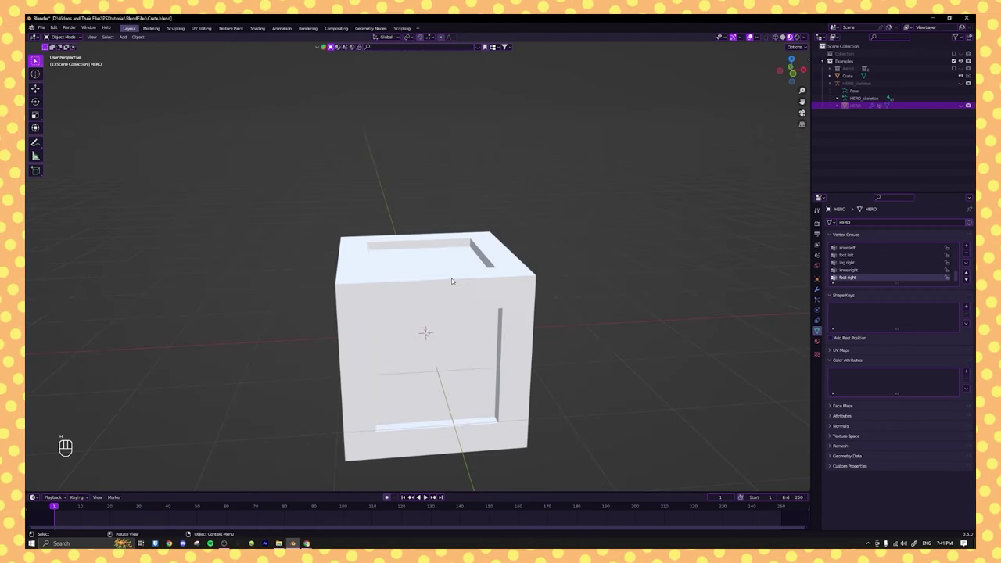
# - Select the crate and move it upward along the Z axis
pyautogui.moveTo(451, 282)
pyautogui.mouseDown(button='middle')
pyautogui.moveTo(467, 289)
pyautogui.moveTo(566, 266)
pyautogui.moveTo(570, 311)
pyautogui.moveTo(459, 280)
pyautogui.moveTo(454, 321)
pyautogui.moveTo(451, 261)
pyautogui.moveTo(487, 298)
pyautogui.moveTo(581, 290)
pyautogui.moveTo(558, 304)
pyautogui.moveTo(460, 283)
pyautogui.moveTo(453, 229)
pyautogui.moveTo(450, 282)
pyautogui.moveTo(468, 289)
pyautogui.mouseUp(button='middle')
pyautogui.click(467, 329)
pyautogui.press('g')
pyautogui.press('z')
pyautogui.click(457, 249)
# - Examine the crate's geometry, comparing its plain surface with its mesh in Edit Mode
pyautogui.scroll(3, 478, 264)
pyautogui.press('Tab')
pyautogui.scroll(-5, 558, 274)
pyautogui.press('Tab')
pyautogui.scroll(3, 495, 289)
pyautogui.scroll(-3, 454, 291)
pyautogui.press('Tab')
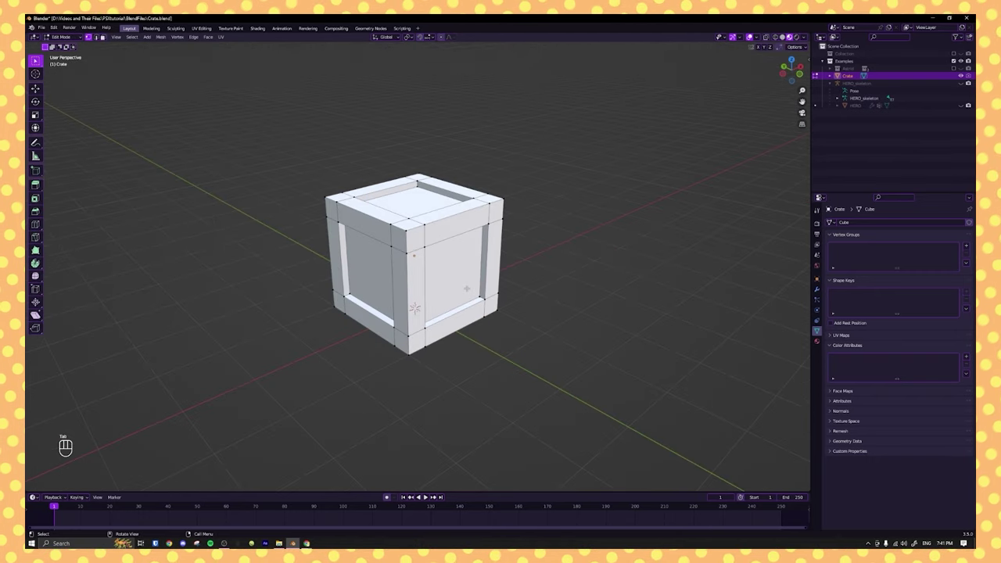
# - Return to Object Mode, hide the crate and add a new cube at the 3D cursor
pyautogui.press('Tab')
pyautogui.press('h')
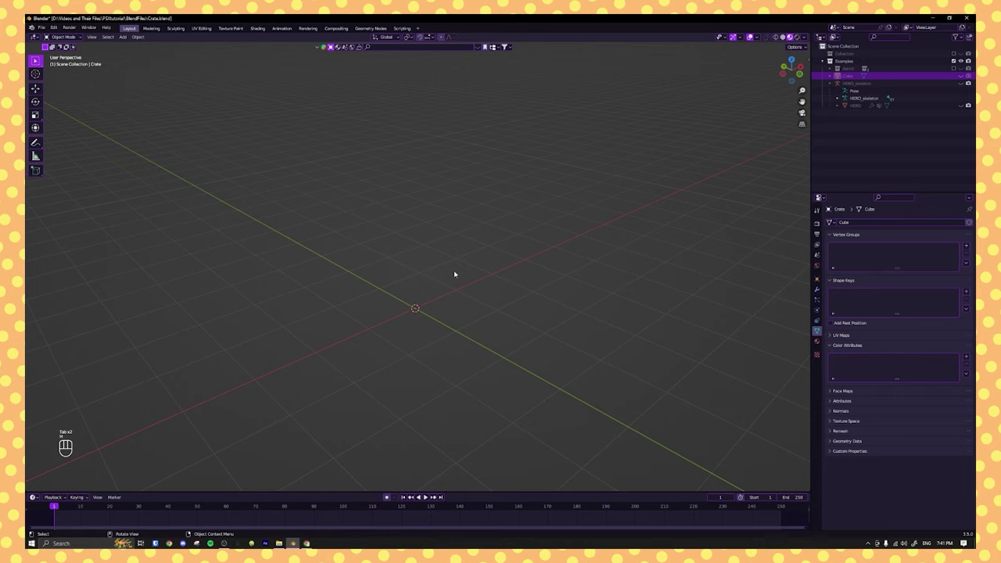
pyautogui.hotkey('shift', 'a')
pyautogui.click(454, 271)
pyautogui.scroll(3, 459, 344)
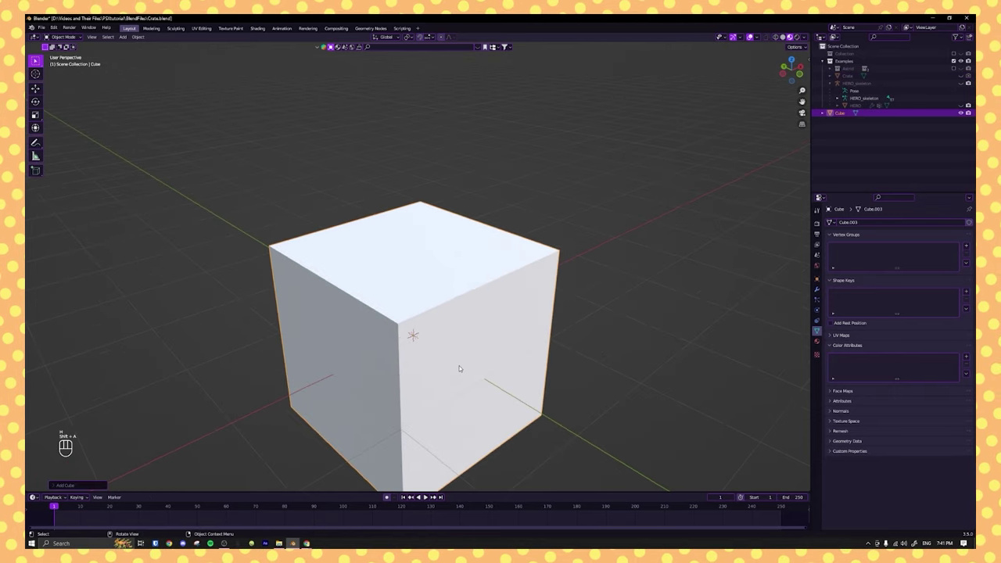
# - Move the new cube upward along the Z axis
pyautogui.press('g')
pyautogui.press('z')
pyautogui.click(456, 280)
pyautogui.scroll(3, 477, 303)
pyautogui.scroll(-3, 480, 305)
pyautogui.moveTo(480, 306); pyautogui.dragTo(497, 273, button='middle')
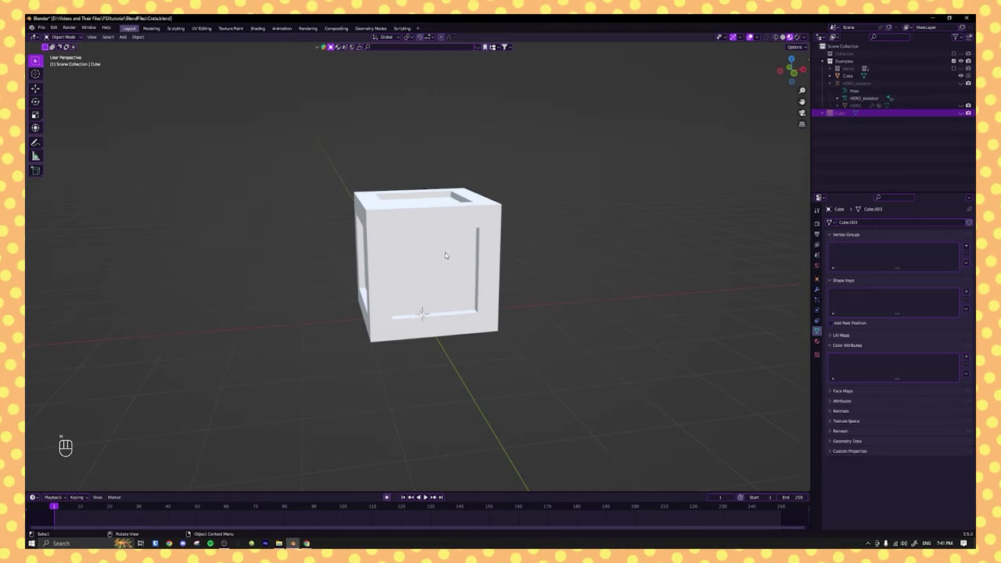
pyautogui.moveTo(445, 252); pyautogui.dragTo(524, 237, button='middle')
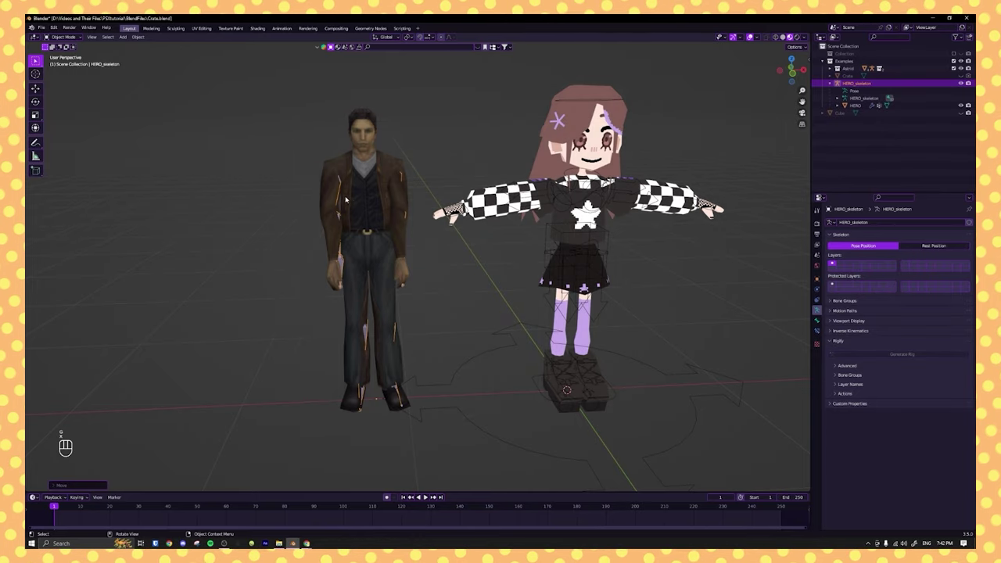
# - Select the Astrid character and examine her mesh topology in Edit Mode
pyautogui.moveTo(440, 225); pyautogui.dragTo(499, 225, button='middle')
pyautogui.scroll(2, 476, 220)
pyautogui.keyDown('shift'); pyautogui.moveTo(499, 226); pyautogui.dragTo(366, 265, button='middle'); pyautogui.keyUp('shift')
pyautogui.scroll(2, 524, 257)
pyautogui.click(320, 246)
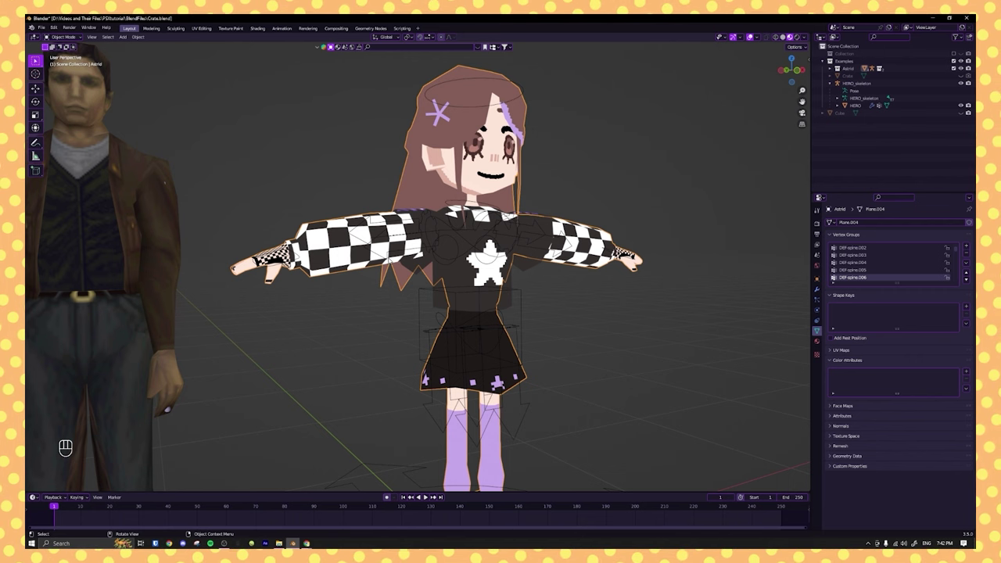
pyautogui.press('Tab')
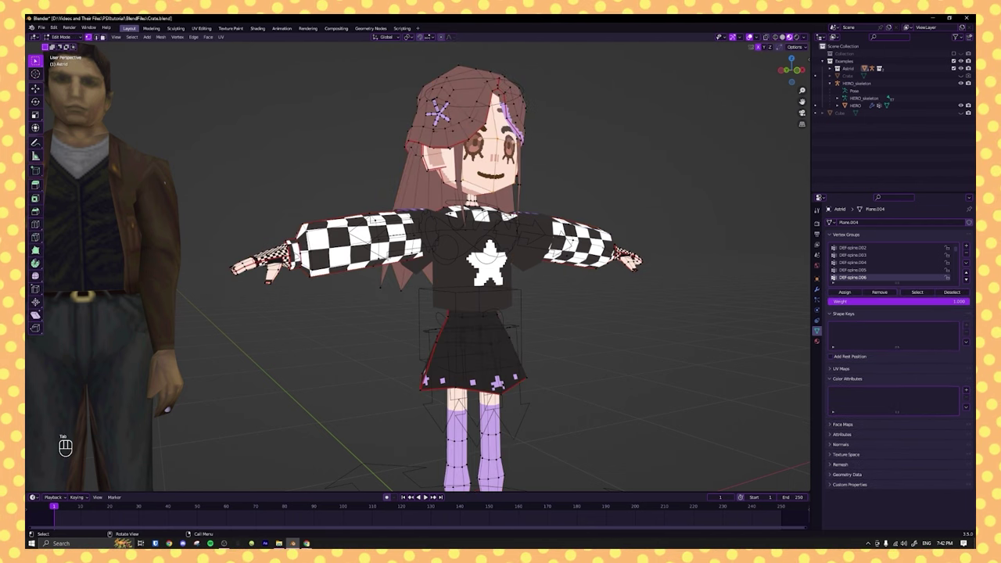
pyautogui.moveTo(500, 258); pyautogui.dragTo(469, 288, button='middle')
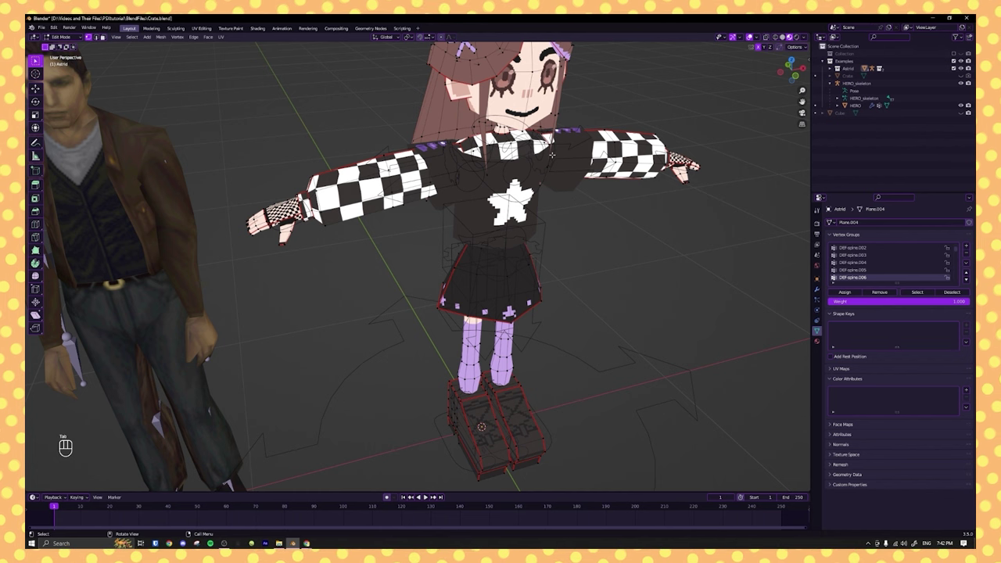
pyautogui.press('Tab')
# - Select the HERO character and examine the mesh of his legs in Edit Mode
pyautogui.scroll(-4, 552, 154)
pyautogui.moveTo(350, 298); pyautogui.dragTo(418, 308, button='middle')
pyautogui.click(418, 308)
pyautogui.press('Tab')
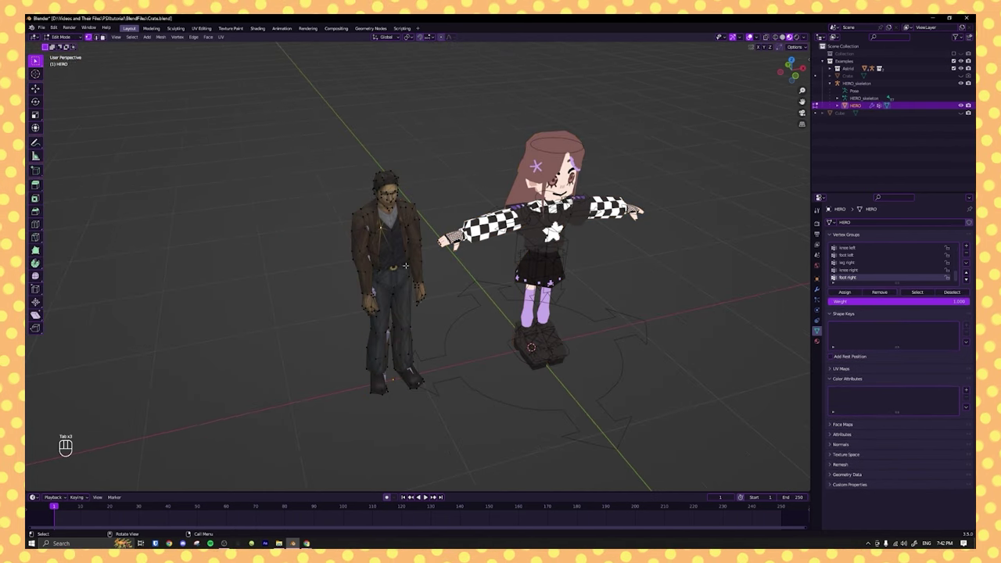
pyautogui.press('KP_Decimal')
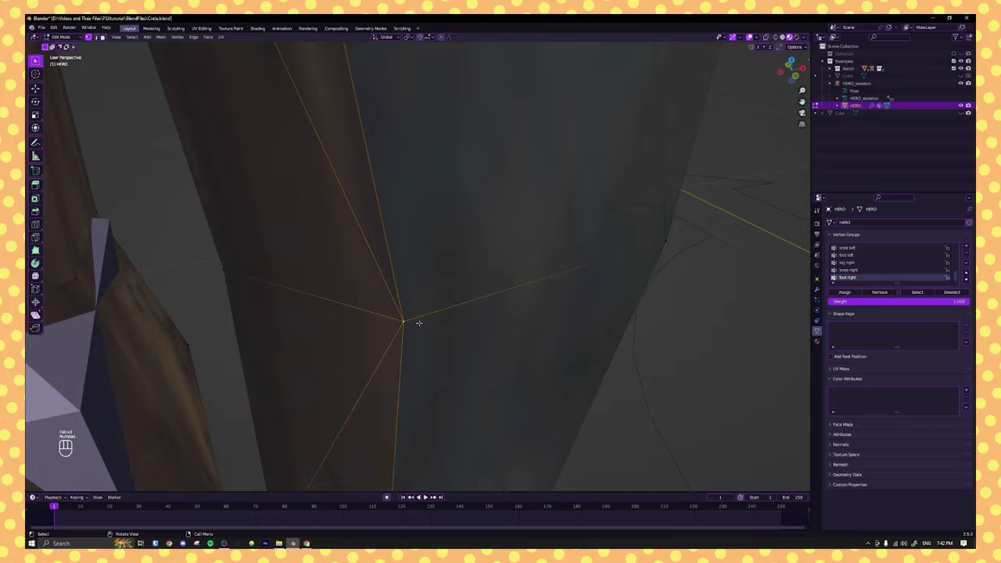
pyautogui.scroll(-7, 547, 313)
pyautogui.moveTo(603, 308); pyautogui.dragTo(478, 302, button='middle')
pyautogui.press('Tab')
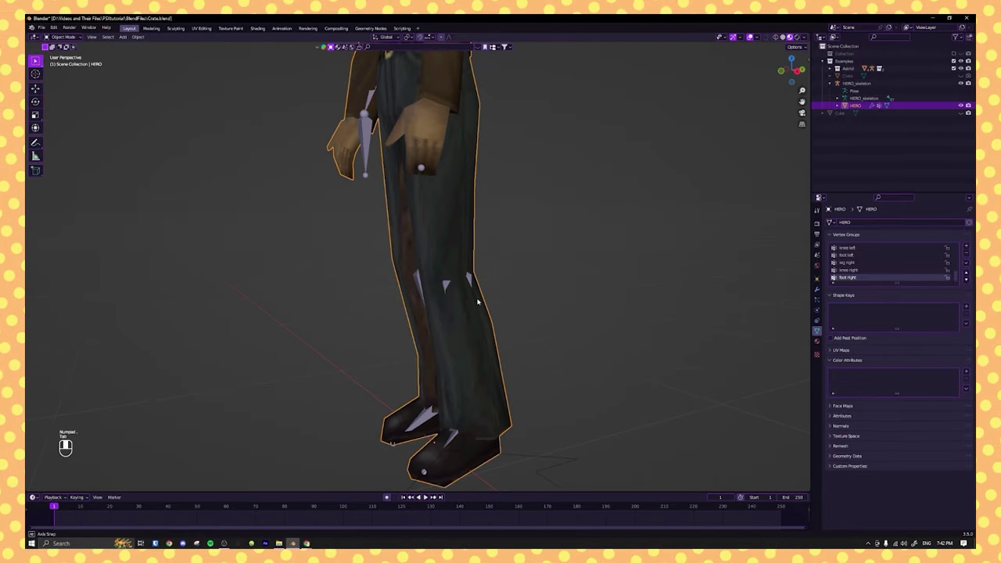
# - Put the HERO skeleton in Pose Mode and swing the right leg bone forward around the X axis
pyautogui.click(469, 284)
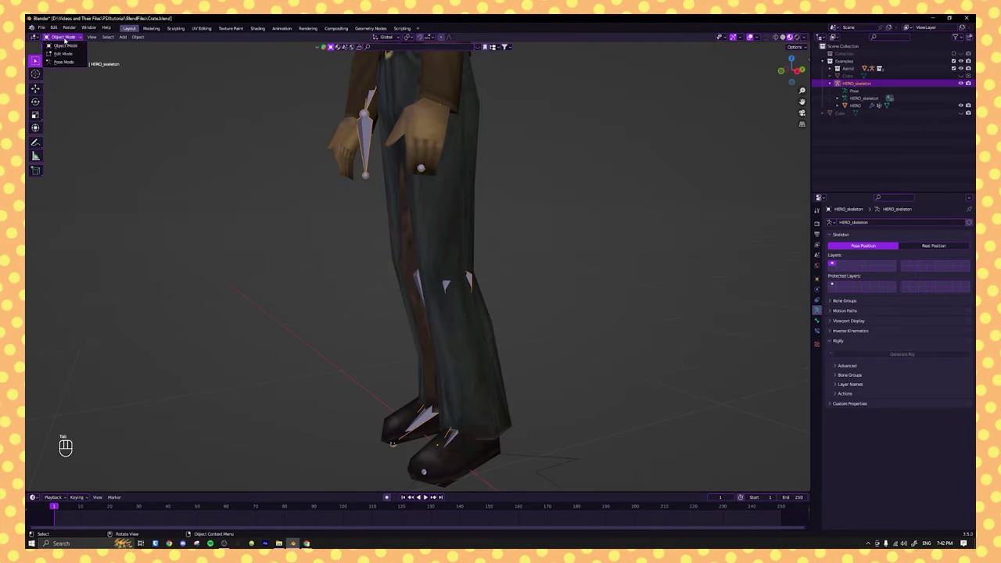
pyautogui.press('x')
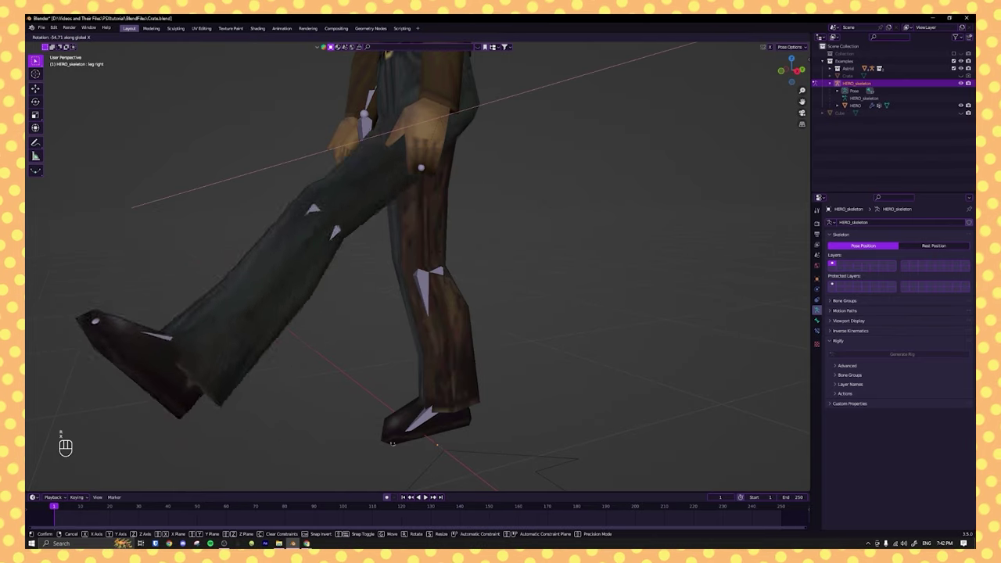
pyautogui.click(396, 246)
# - Rotate the HERO skeleton's right knee bone around the X axis to bend the lower leg back
pyautogui.scroll(-3, 396, 246)
pyautogui.moveTo(391, 244); pyautogui.dragTo(352, 229, button='middle')
pyautogui.click(350, 230)
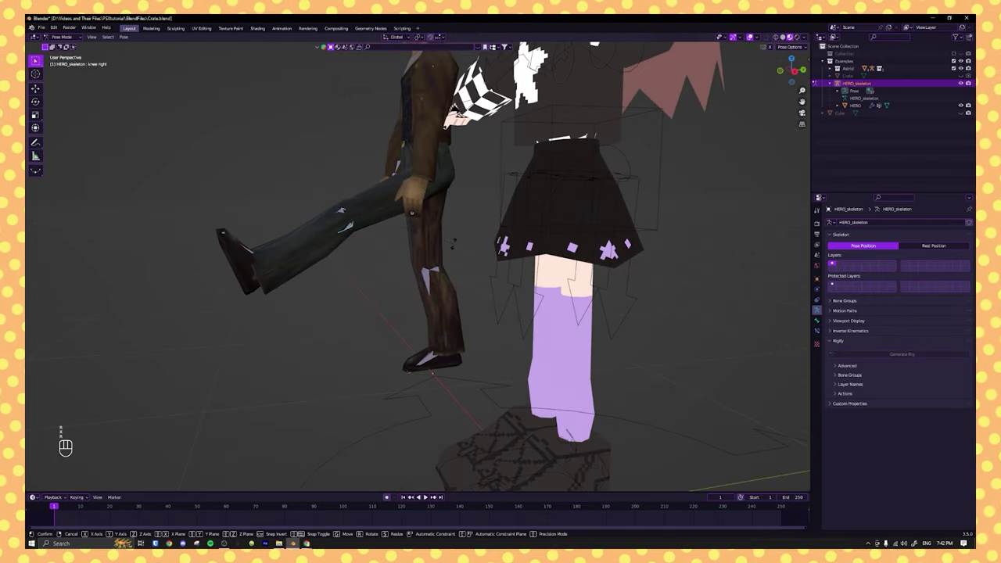
pyautogui.press('x')
pyautogui.click(399, 188)
pyautogui.scroll(4, 399, 189)
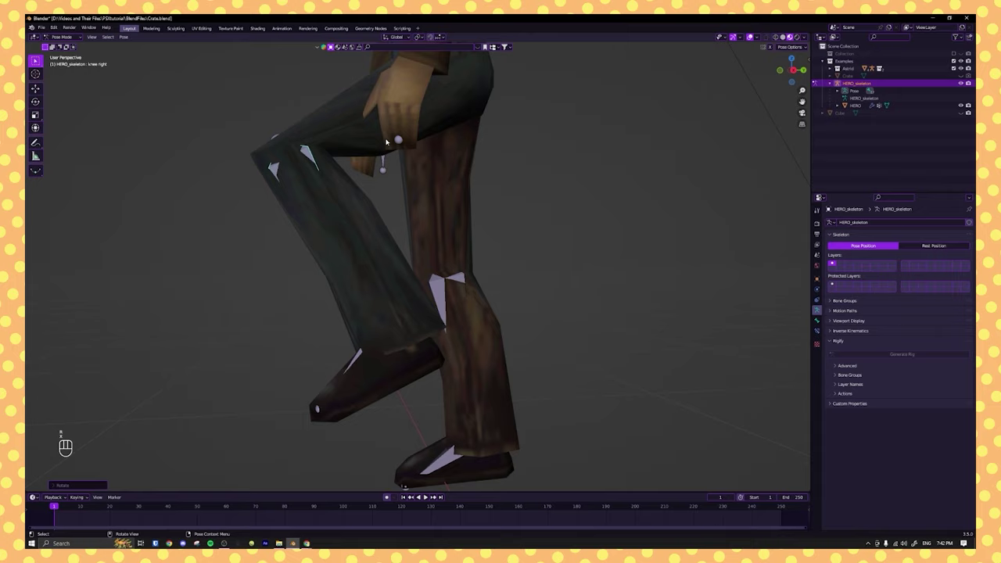
# - Clear the rotation and location of all bones in the HERO skeleton
pyautogui.moveTo(387, 141); pyautogui.dragTo(544, 288, button='middle')
pyautogui.scroll(-5, 473, 288)
pyautogui.press('a')
pyautogui.moveTo(471, 288)
pyautogui.mouseDown(button='middle')
pyautogui.moveTo(543, 283)
pyautogui.moveTo(465, 274)
pyautogui.mouseUp(button='middle')
pyautogui.hotkey('alt', 'r')
pyautogui.hotkey('alt', 'g')
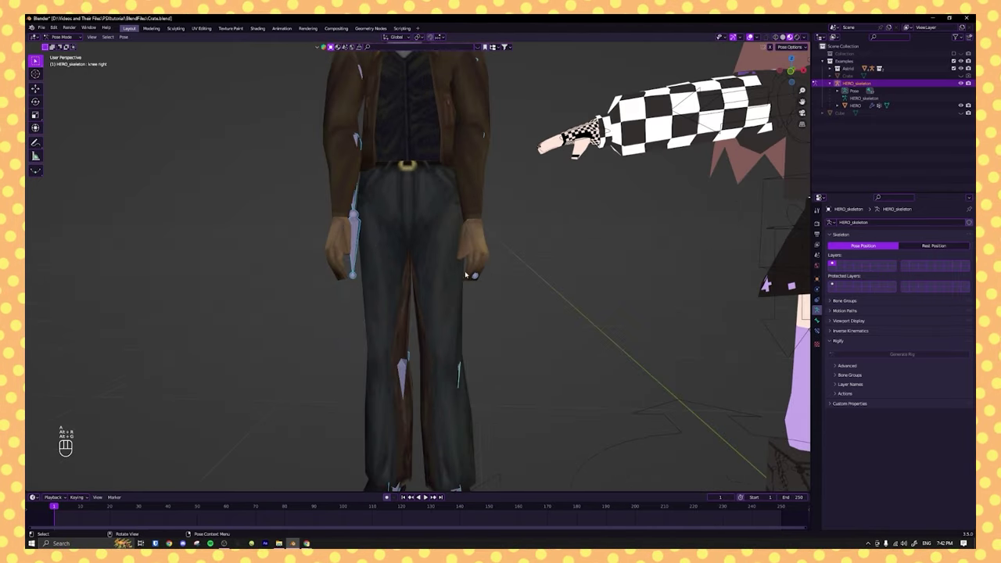
pyautogui.scroll(-3, 464, 273)
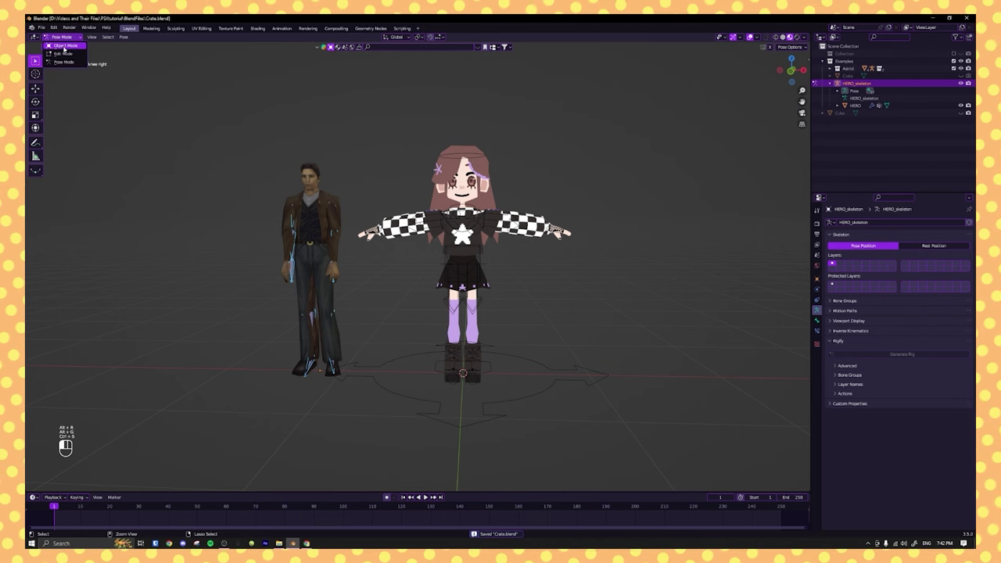
# - Put the Astrid character's rig in Pose Mode and raise the foot_ik.L control along the Z axis
pyautogui.click(475, 316)
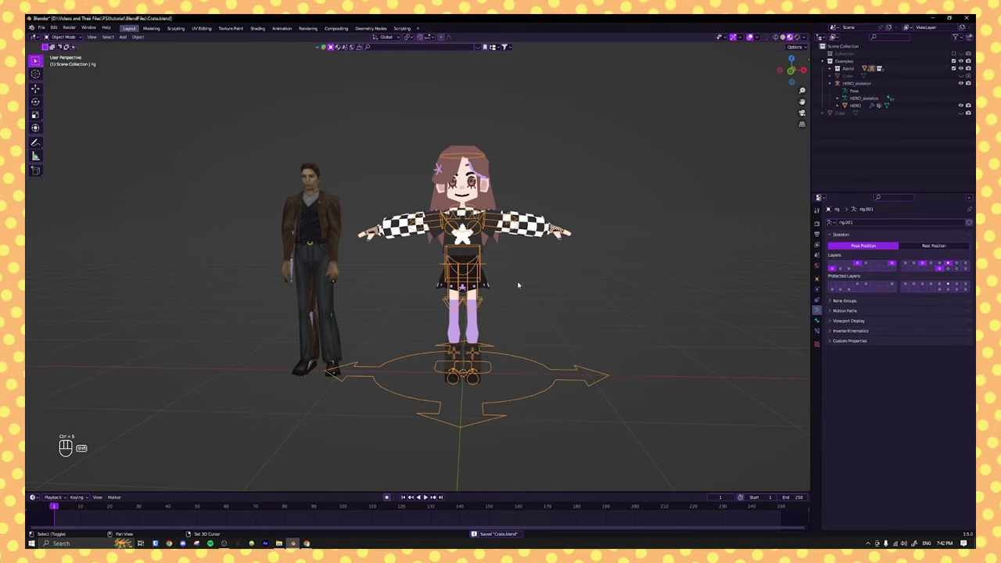
pyautogui.moveTo(517, 285); pyautogui.dragTo(58, 68, button='middle')
pyautogui.click(76, 62)
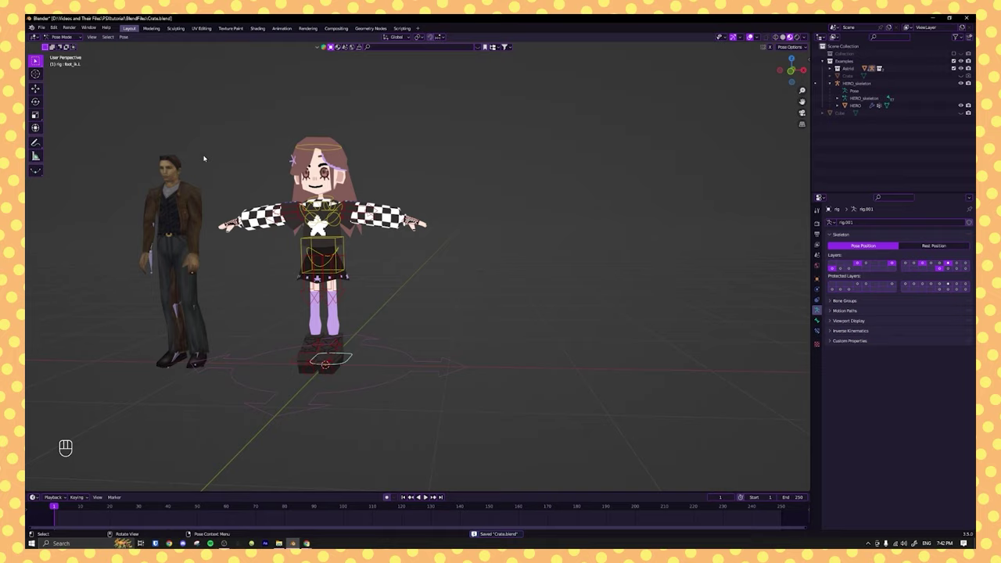
pyautogui.scroll(4, 458, 312)
pyautogui.moveTo(459, 312); pyautogui.dragTo(519, 305, button='middle')
pyautogui.press('KP_Decimal')
pyautogui.scroll(-6, 580, 294)
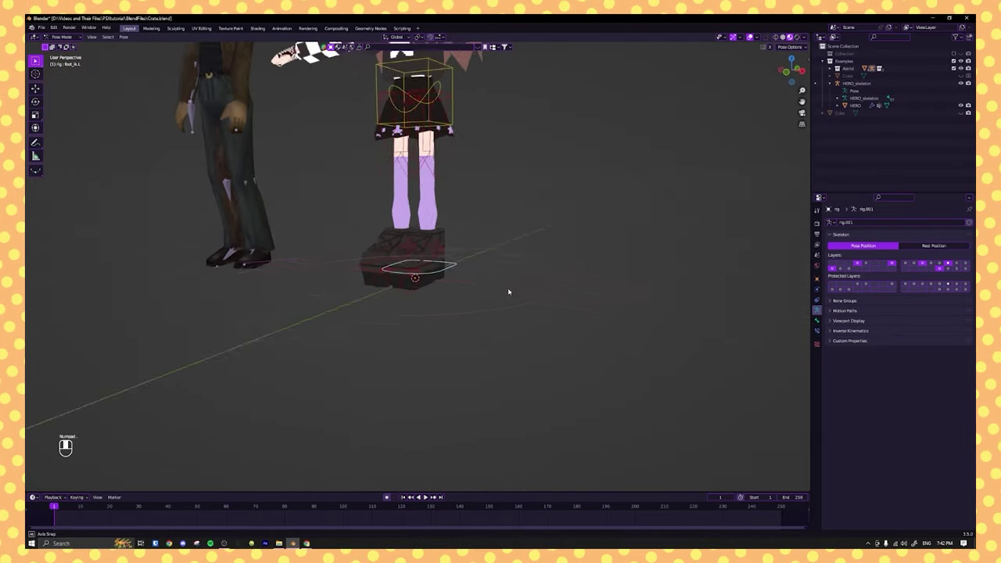
pyautogui.press('g')
pyautogui.press('z')
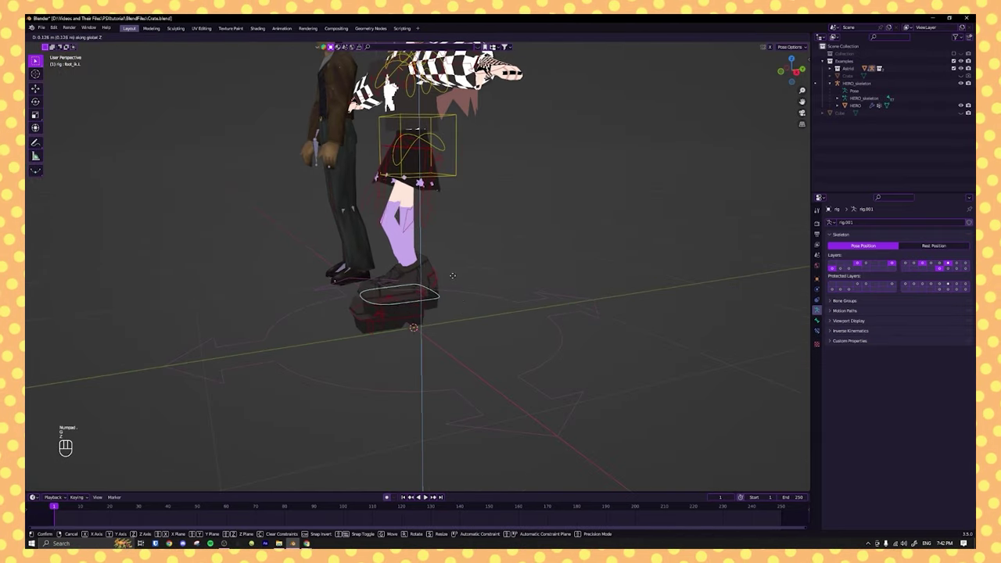
pyautogui.click(432, 226)
# - Clear the pose of all bones in the Astrid character's rig and return to Object Mode
pyautogui.scroll(3, 431, 224)
pyautogui.keyDown('shift'); pyautogui.moveTo(431, 224); pyautogui.dragTo(583, 301, button='middle'); pyautogui.keyUp('shift')
pyautogui.scroll(3, 453, 285)
pyautogui.press('a')
pyautogui.hotkey('alt', 'g')
pyautogui.scroll(-5, 586, 294)
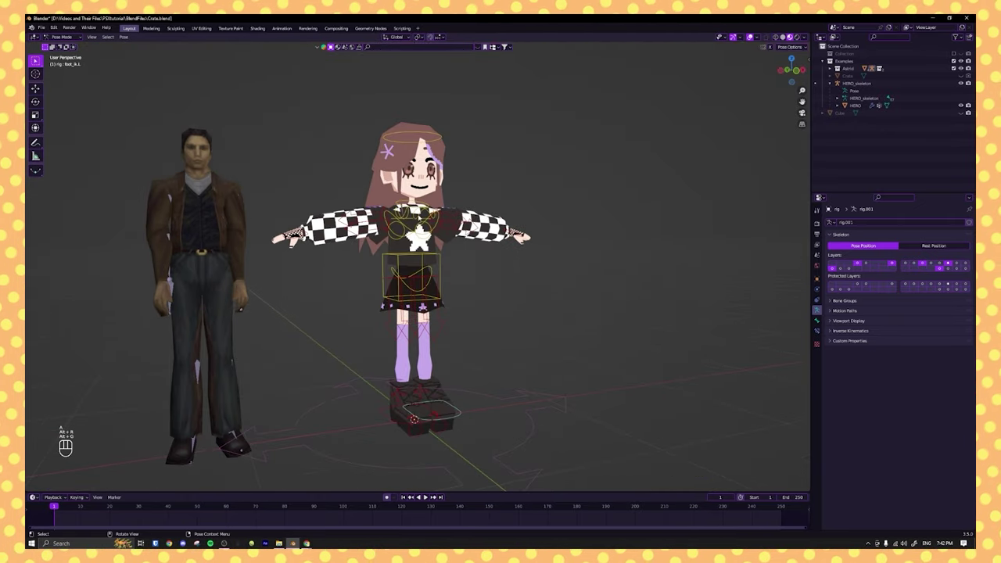
pyautogui.click(58, 45)
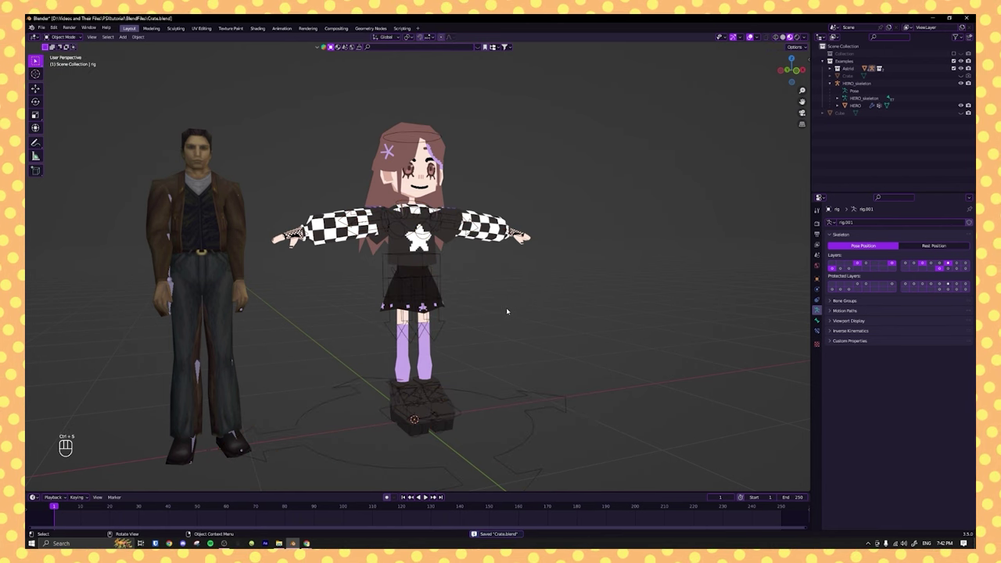
# - Examine the HERO model's mesh topology around the torso, shoulders and head in Edit Mode
pyautogui.keyDown('shift'); pyautogui.moveTo(453, 237); pyautogui.dragTo(507, 227, button='middle'); pyautogui.keyUp('shift')
pyautogui.click(314, 212)
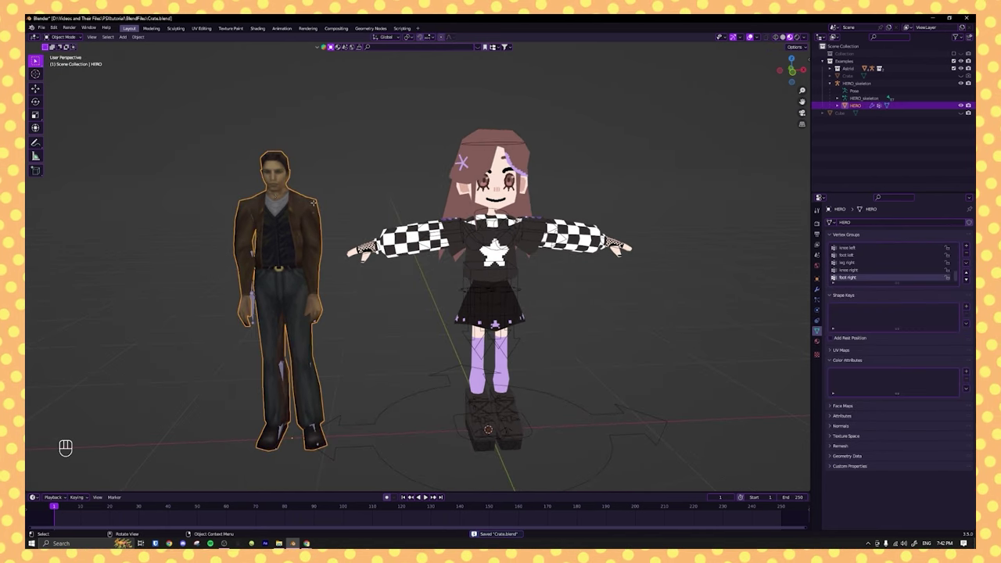
pyautogui.press('Tab')
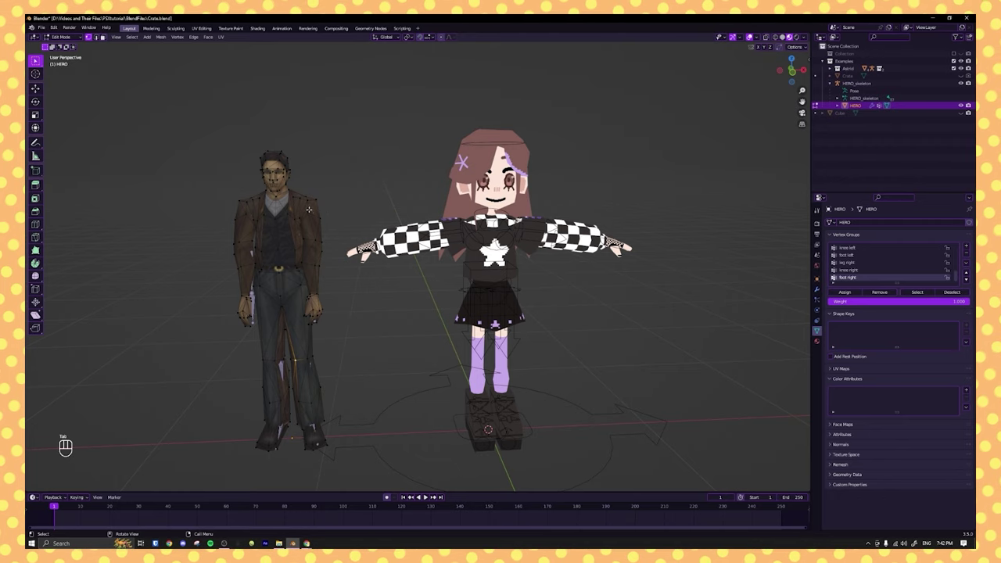
pyautogui.press('KP_Decimal')
pyautogui.scroll(-6, 468, 294)
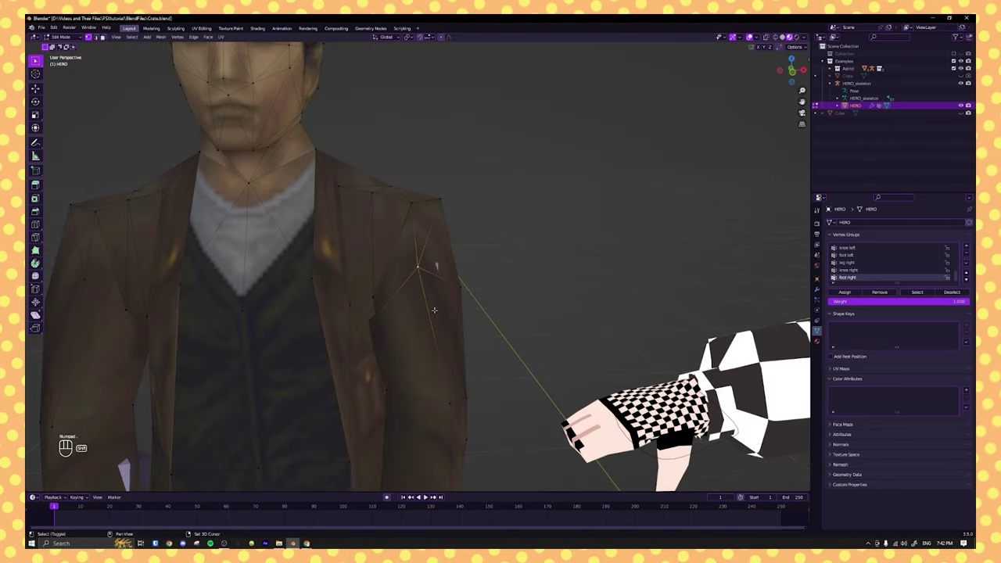
pyautogui.moveTo(469, 294); pyautogui.dragTo(481, 301, button='middle')
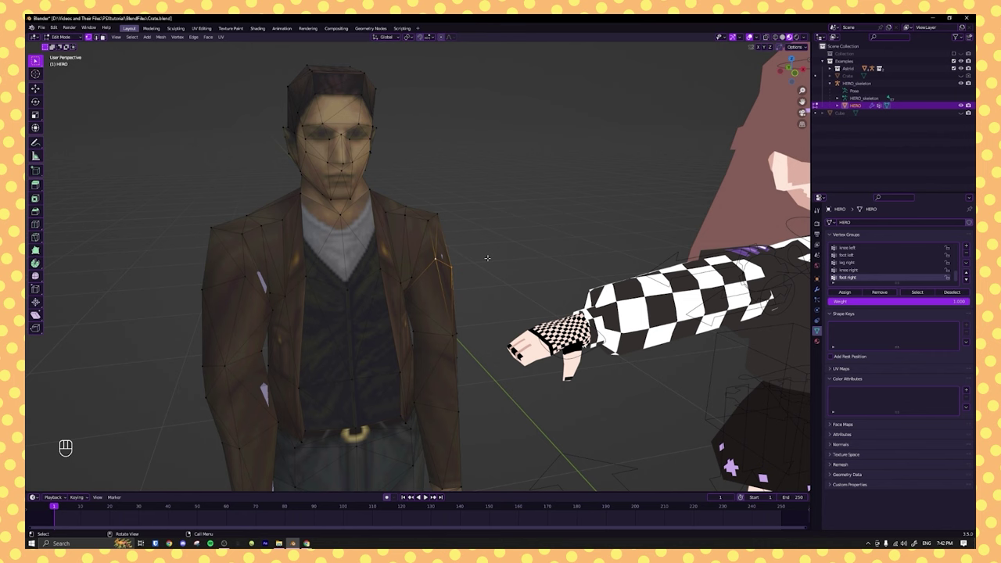
pyautogui.press('Tab')
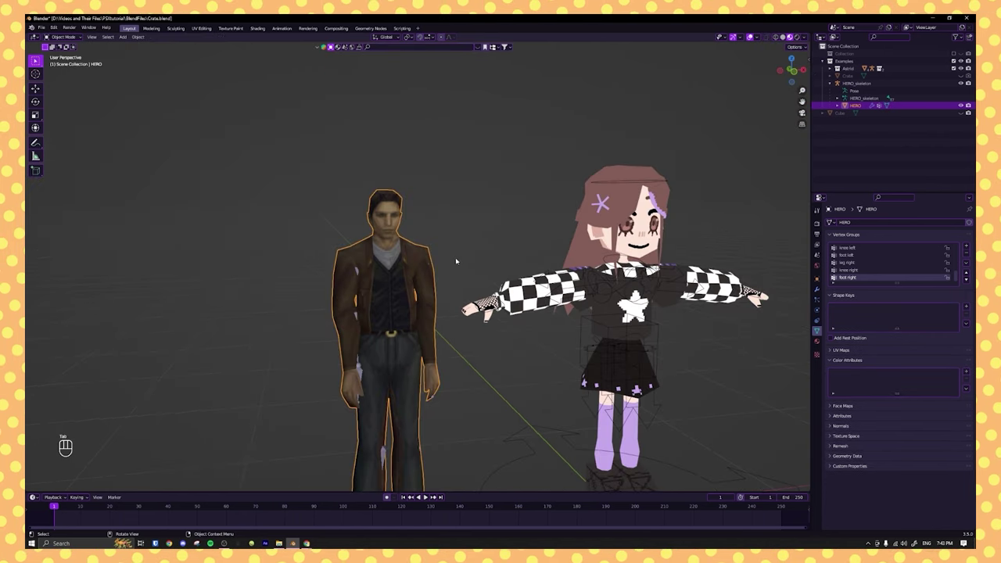
pyautogui.press('Tab')
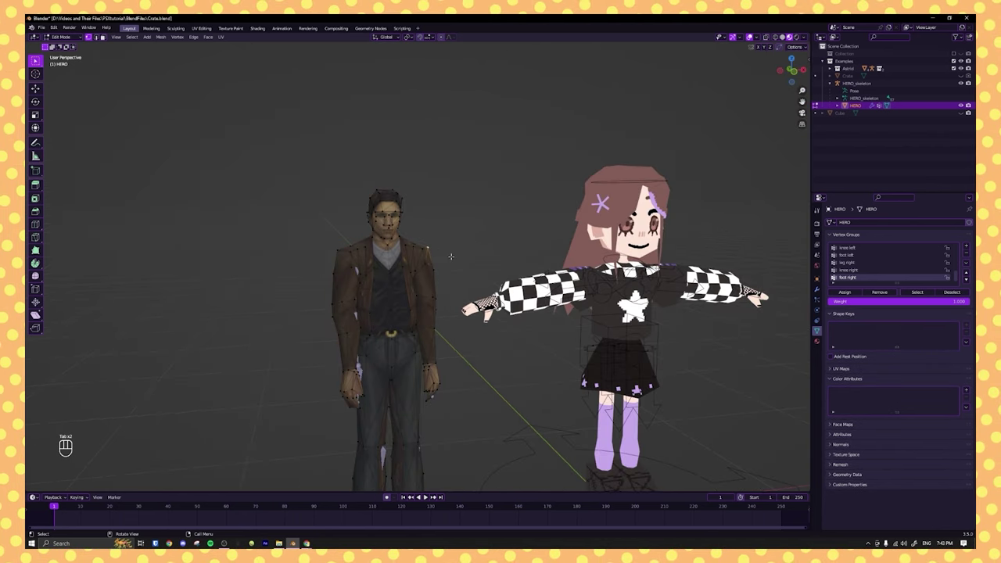
pyautogui.press('KP_Decimal')
pyautogui.scroll(-6, 485, 235)
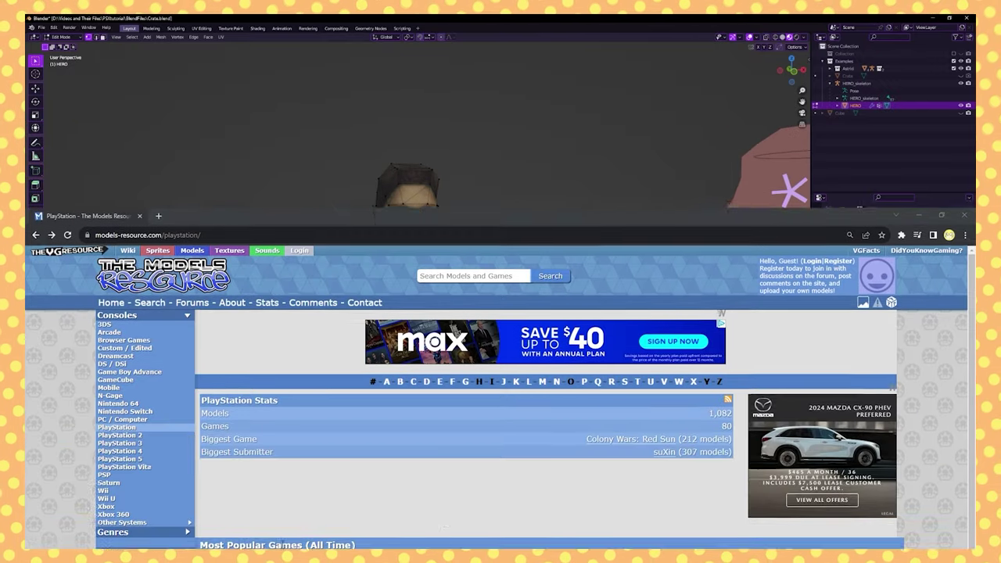
# - Browse the PlayStation section of The Models Resource, look through the Mega Man Legends characters and view the Servbot model
pyautogui.scroll(-3, 700, 225)
pyautogui.scroll(-1, 700, 225)
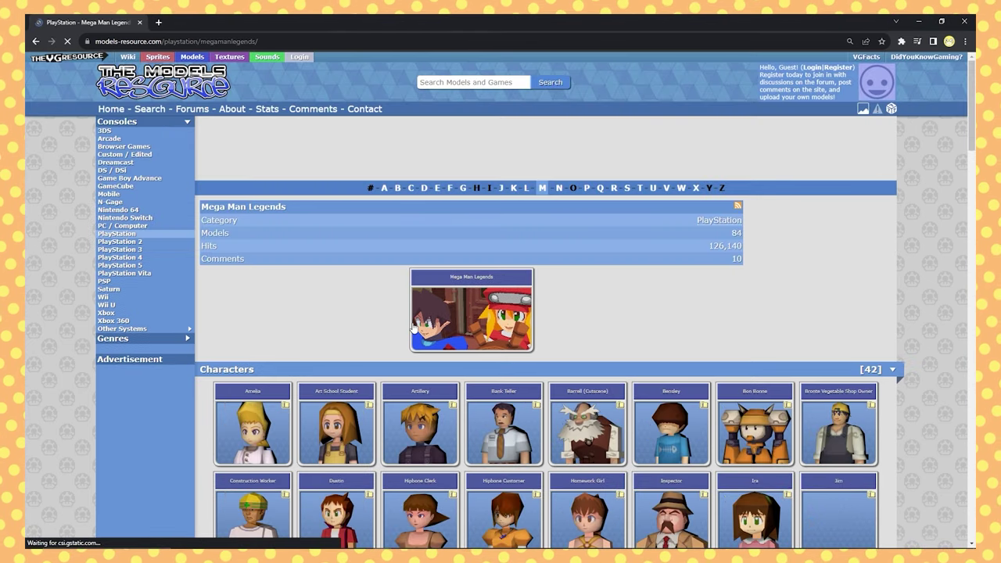
pyautogui.scroll(-4, 810, 290)
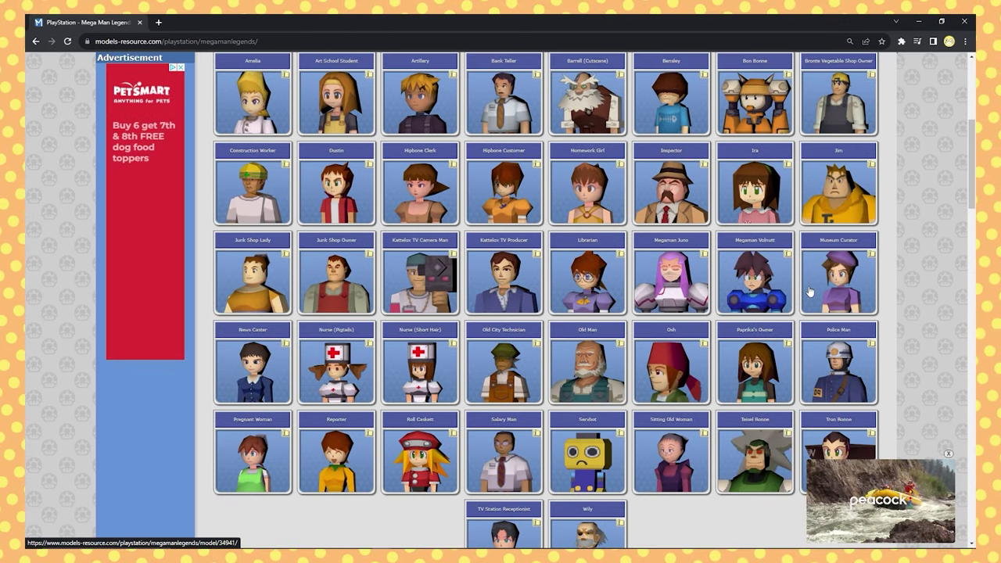
pyautogui.click(949, 455)
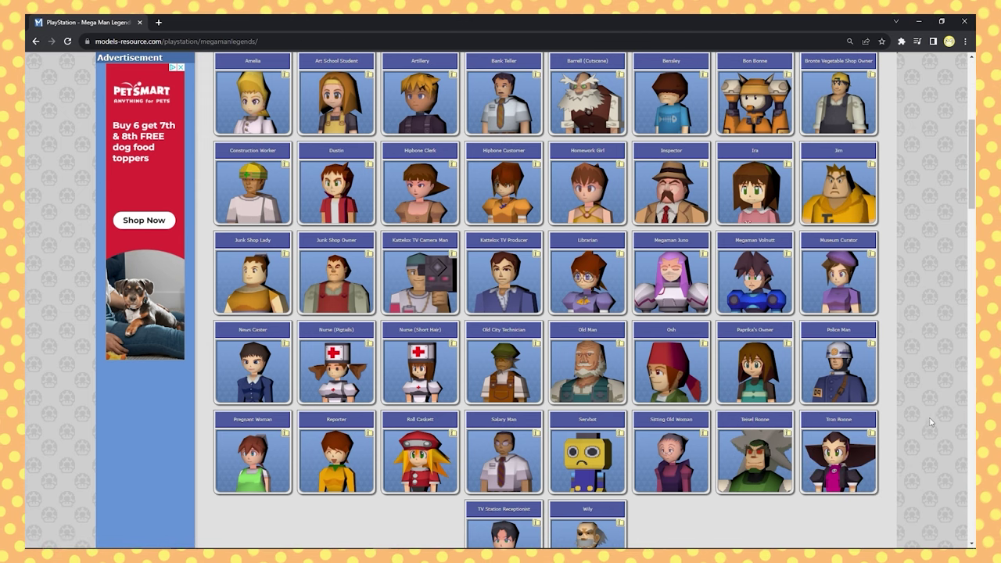
pyautogui.click(587, 456)
pyautogui.scroll(-3, 558, 376)
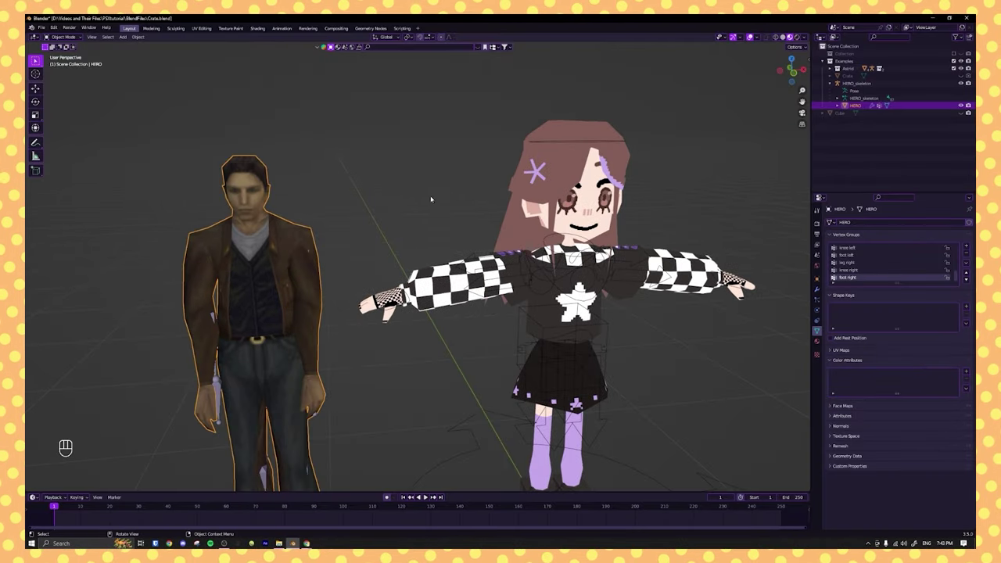
pyautogui.scroll(-2, 375, 244)
pyautogui.moveTo(373, 245); pyautogui.dragTo(411, 227, button='middle')
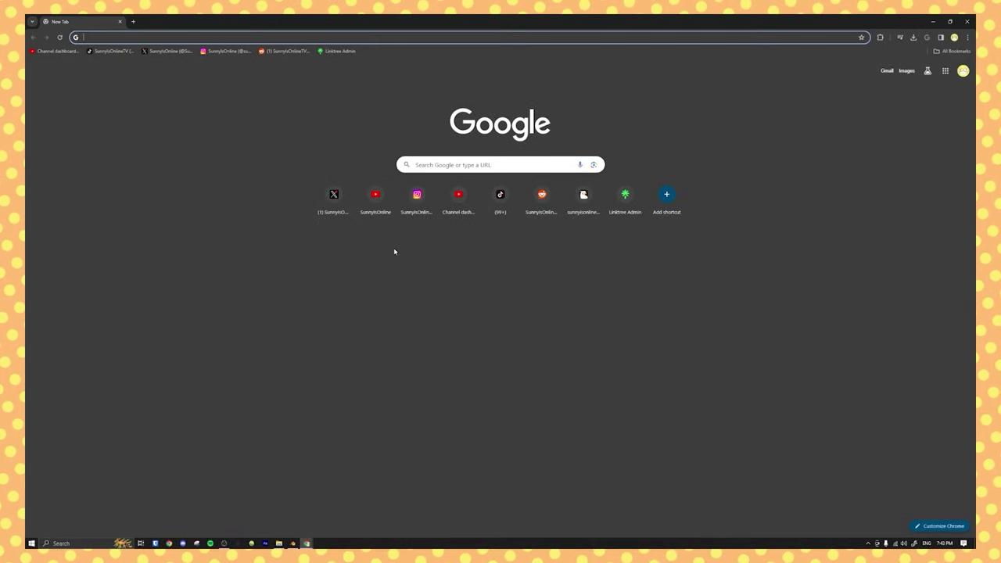
# - Switch to the web browser, search Google Images for a crate texture and open the DeviantArt wooden crate result
pyautogui.write('cr')
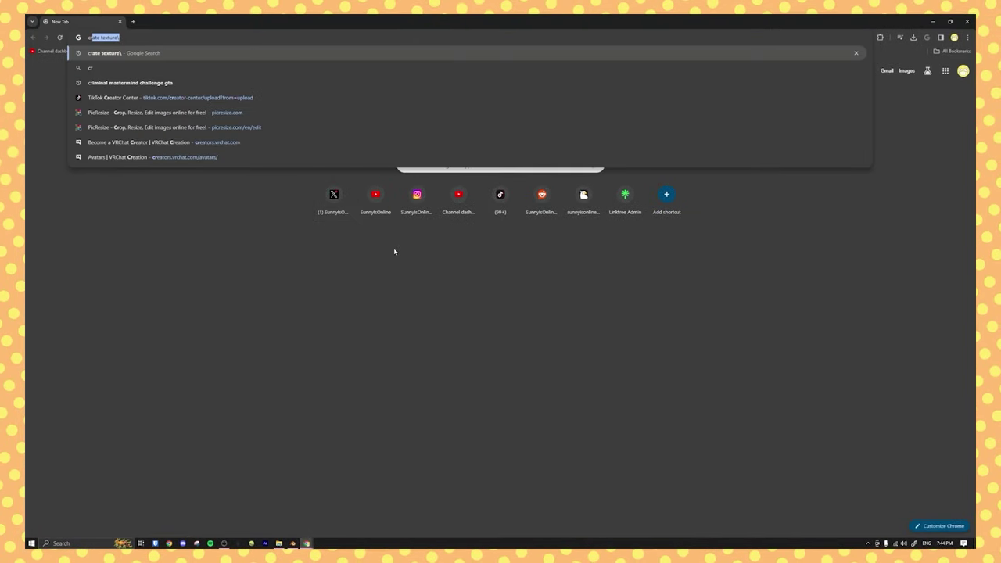
pyautogui.press('Return')
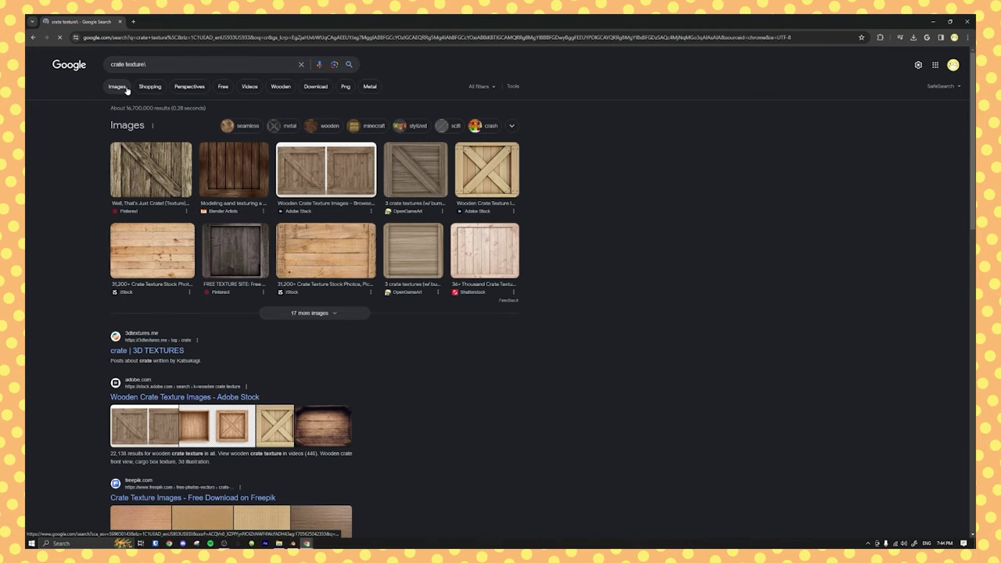
pyautogui.click(117, 86)
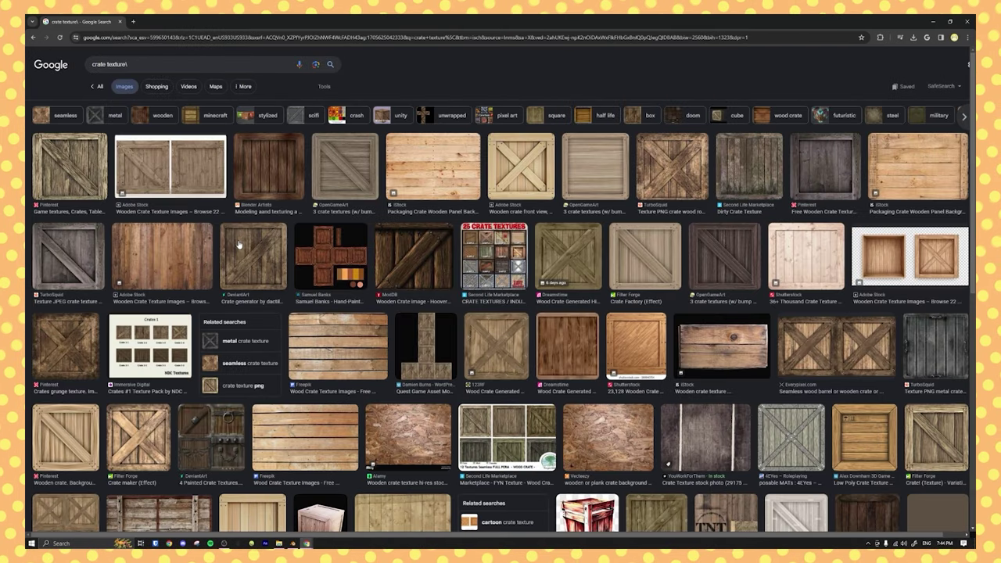
pyautogui.click(239, 245)
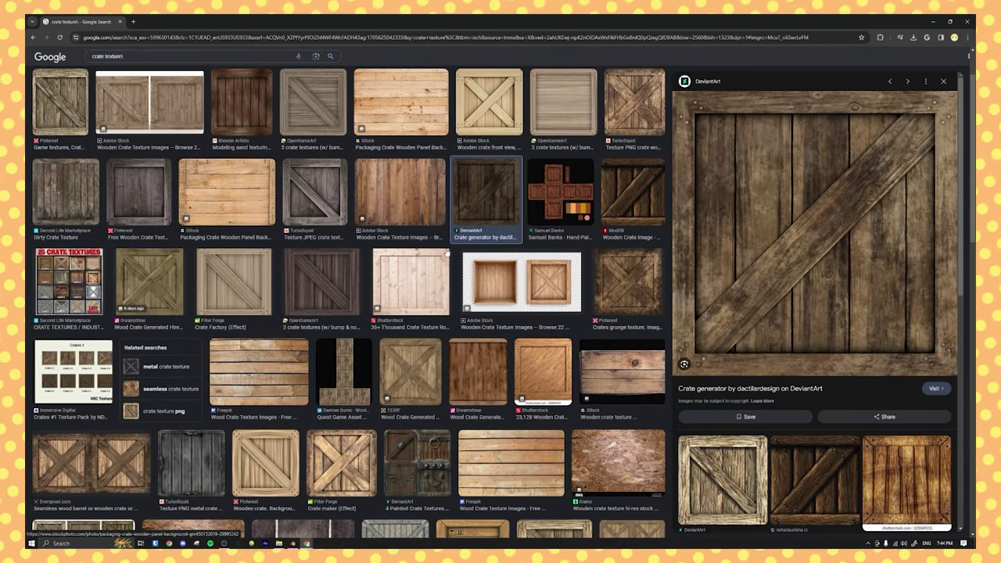
# - Save the previewed crate image to disk as crate_generator_by_dactilardesign_d5np5b6-pre (1).jpg
pyautogui.rightClick(794, 208)
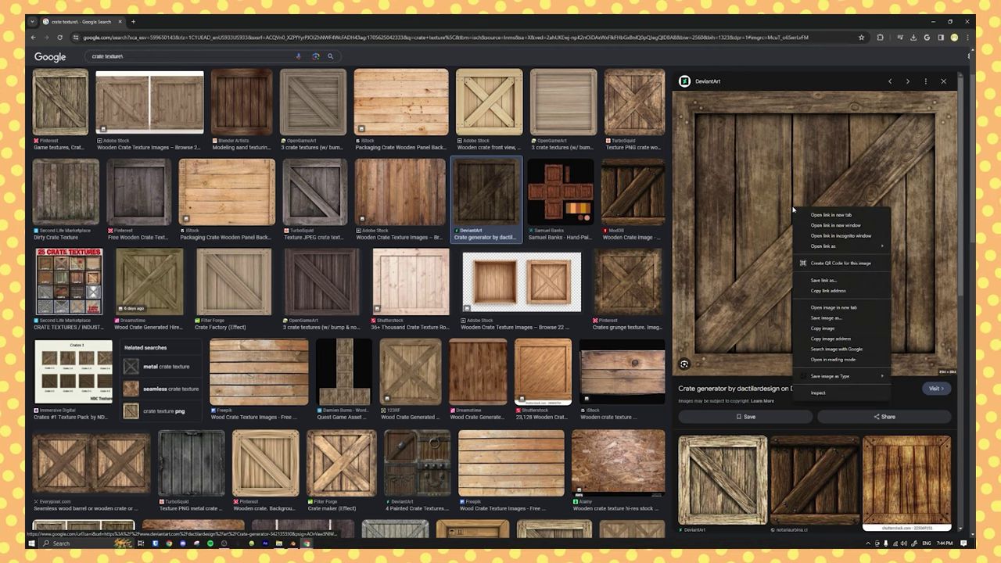
pyautogui.click(844, 319)
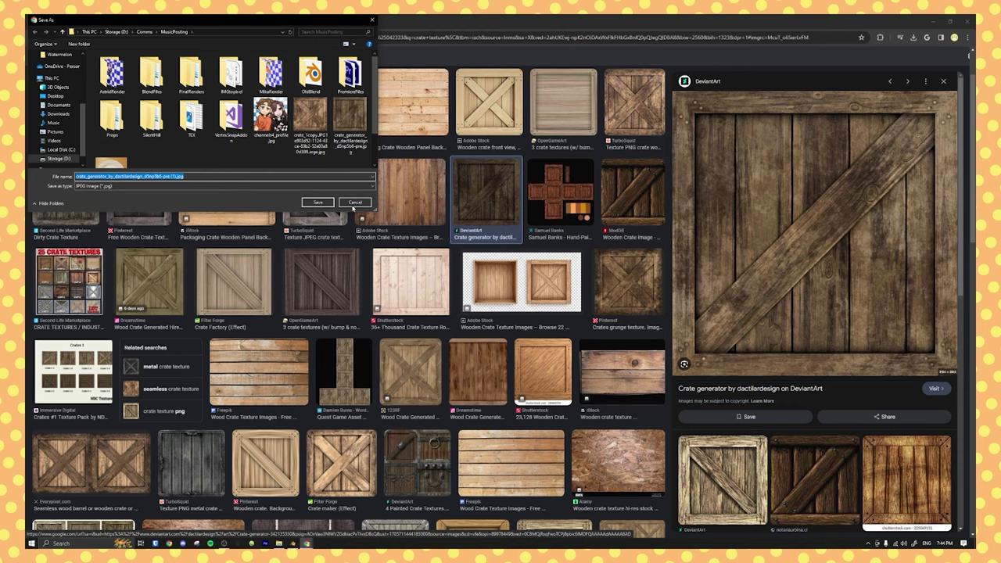
pyautogui.click(318, 203)
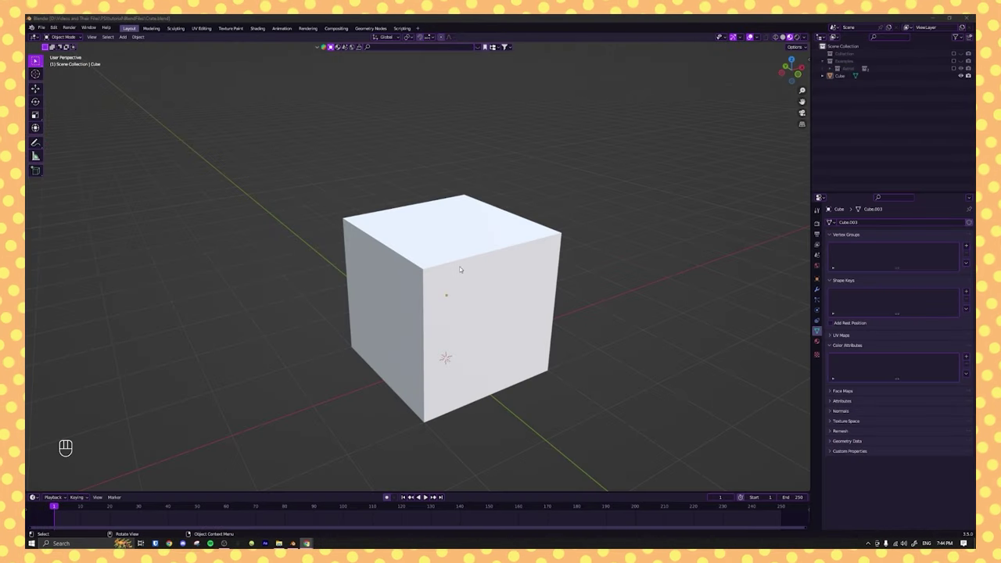
# - Launch GIMP and open the downloaded crate texture image
pyautogui.press('super')
pyautogui.write('gimp')
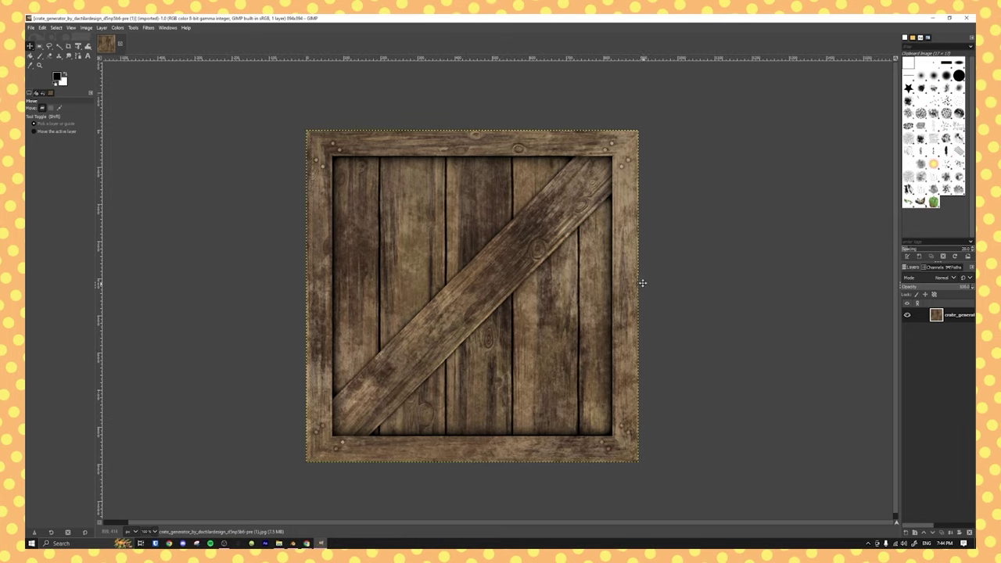
pyautogui.moveTo(642, 284)
pyautogui.mouseDown(button='middle')
pyautogui.moveTo(673, 283)
pyautogui.moveTo(662, 272)
pyautogui.moveTo(640, 281)
pyautogui.mouseUp(button='middle')
pyautogui.moveTo(656, 245); pyautogui.dragTo(661, 238, button='middle')
pyautogui.moveTo(582, 172)
pyautogui.mouseDown(button='middle')
pyautogui.moveTo(476, 166)
pyautogui.moveTo(578, 178)
pyautogui.moveTo(572, 167)
pyautogui.mouseUp(button='middle')
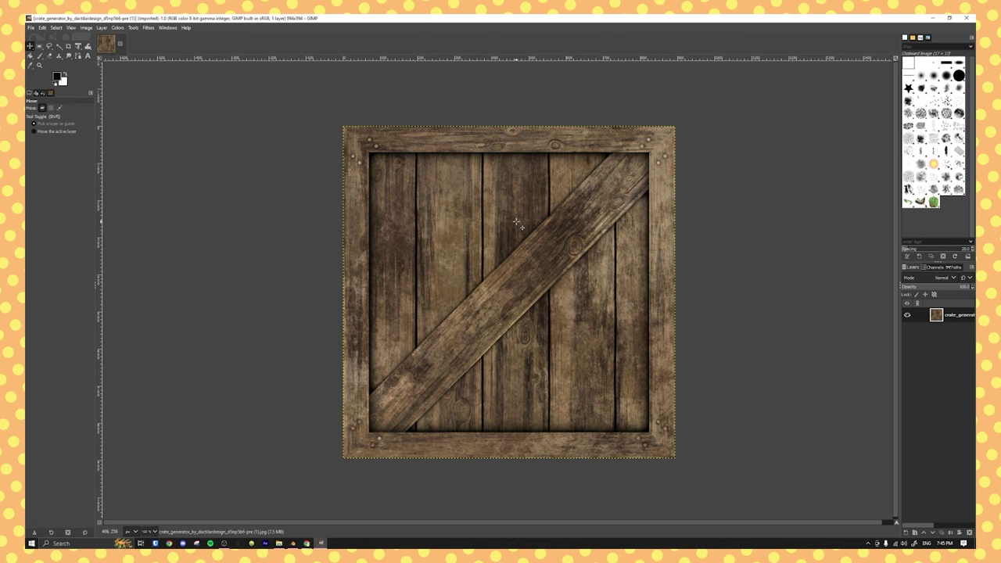
# - Scale the crate image to 120 × 120 pixels, keeping Cubic interpolation
pyautogui.click(42, 28)
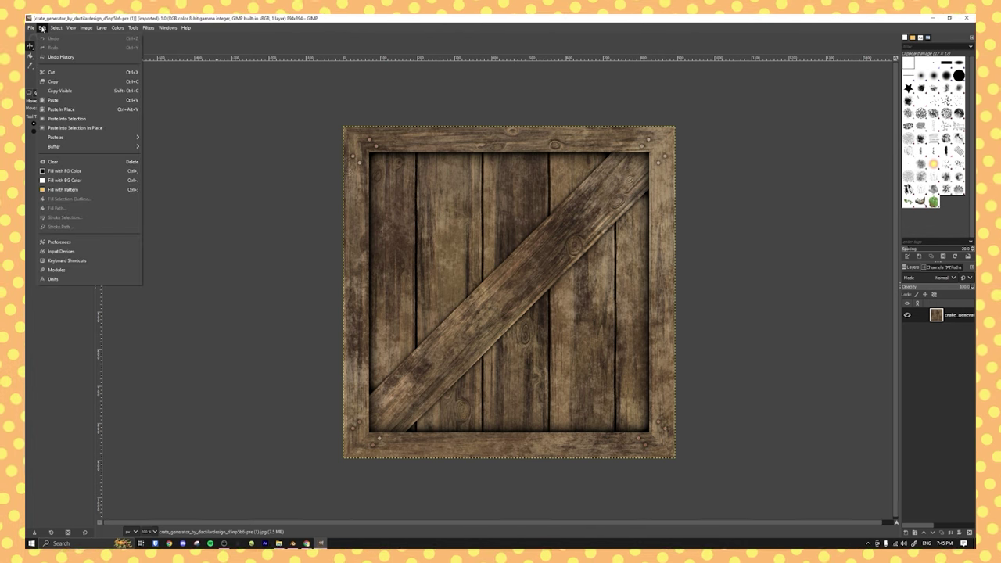
pyautogui.moveTo(86, 29)
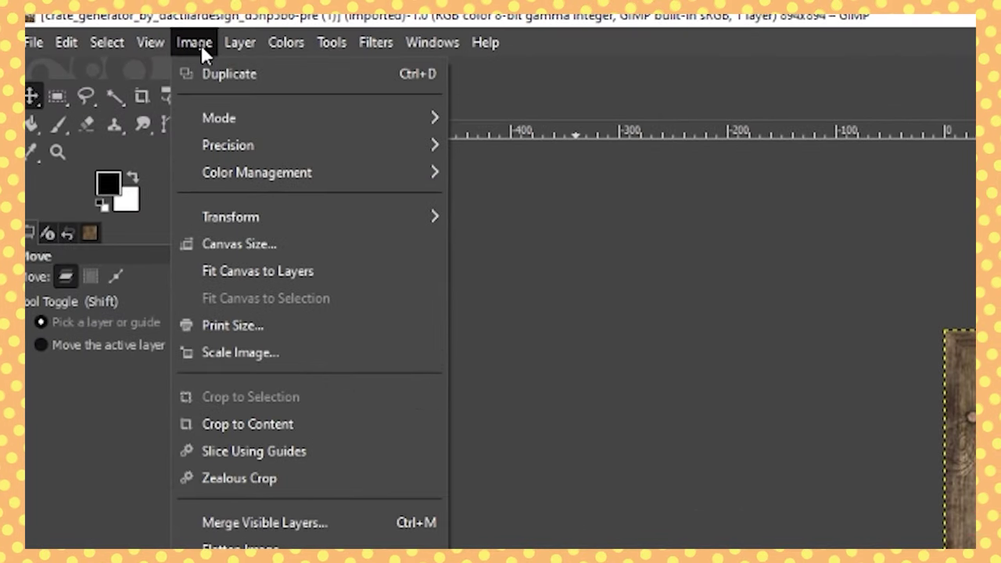
pyautogui.click(240, 350)
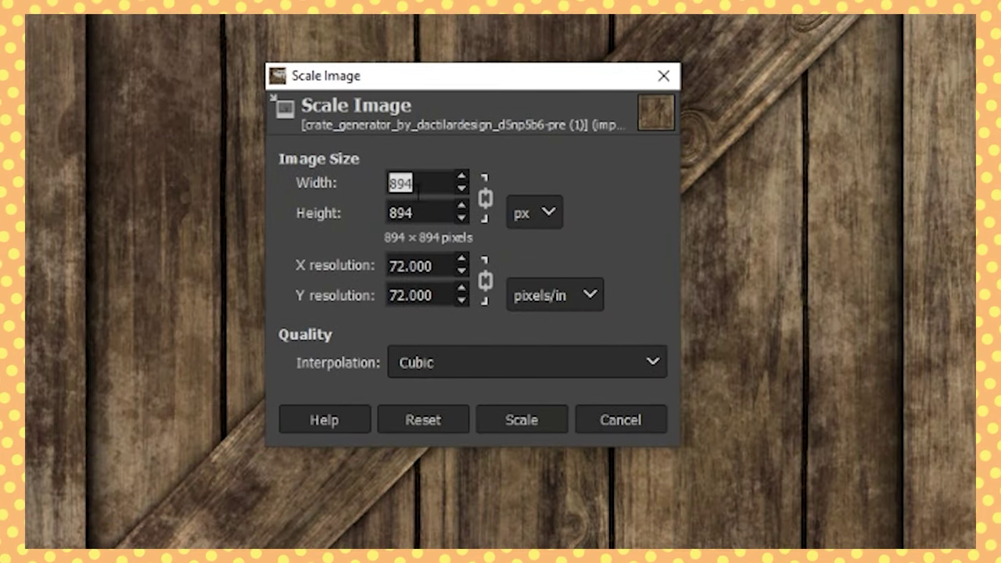
pyautogui.click(433, 183)
pyautogui.moveTo(433, 183); pyautogui.dragTo(346, 182)
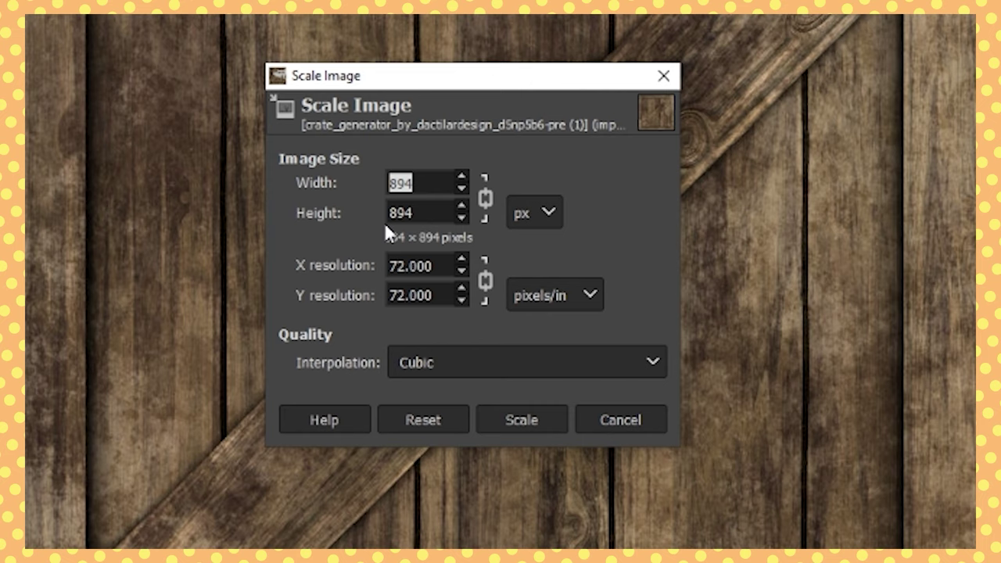
pyautogui.write('120')
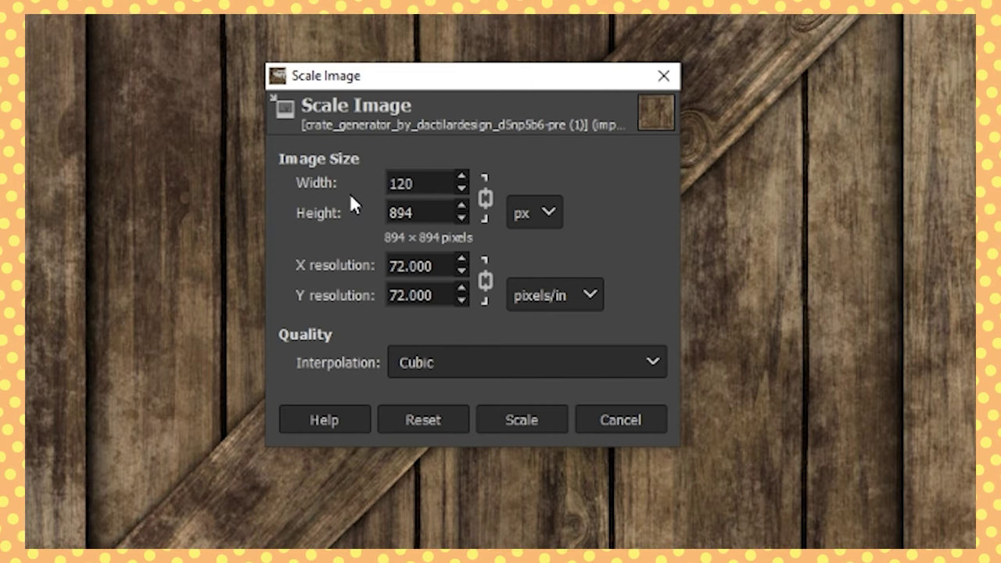
pyautogui.press('Tab')
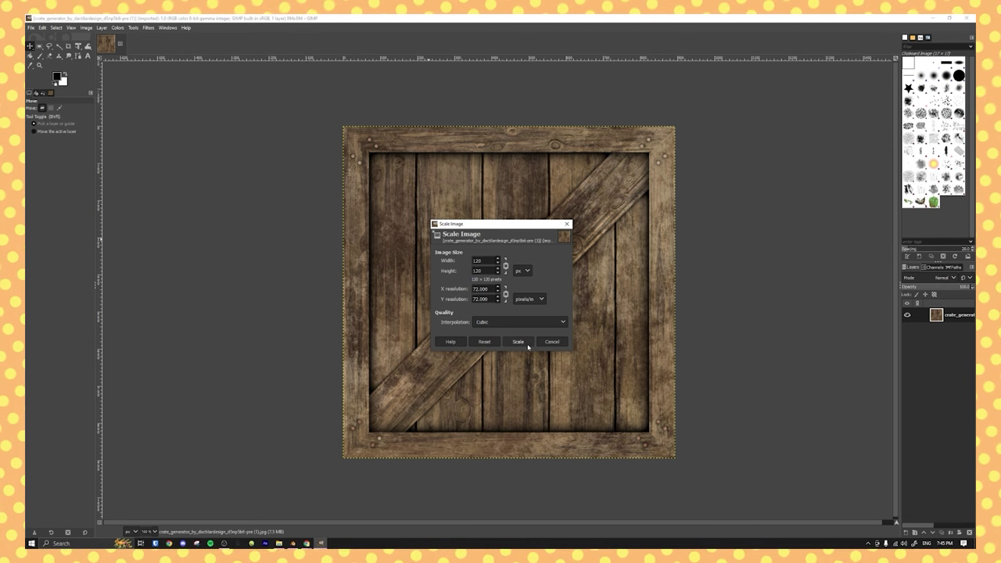
pyautogui.click(527, 345)
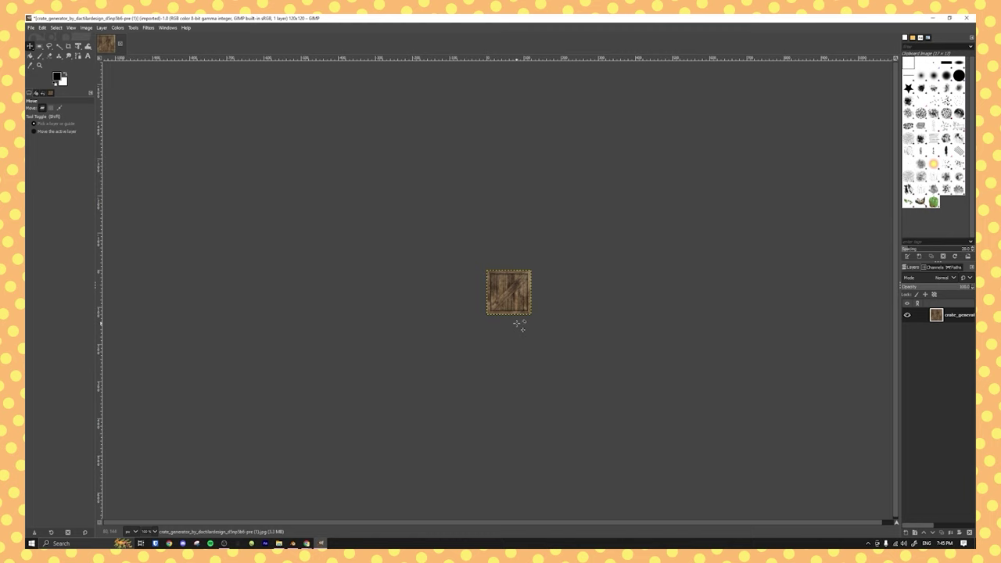
# - Convert the image to indexed colors with an optimum palette of at most 8 colors and Floyd-Steinberg (normal) dithering
pyautogui.moveTo(529, 297); pyautogui.dragTo(528, 304, button='middle')
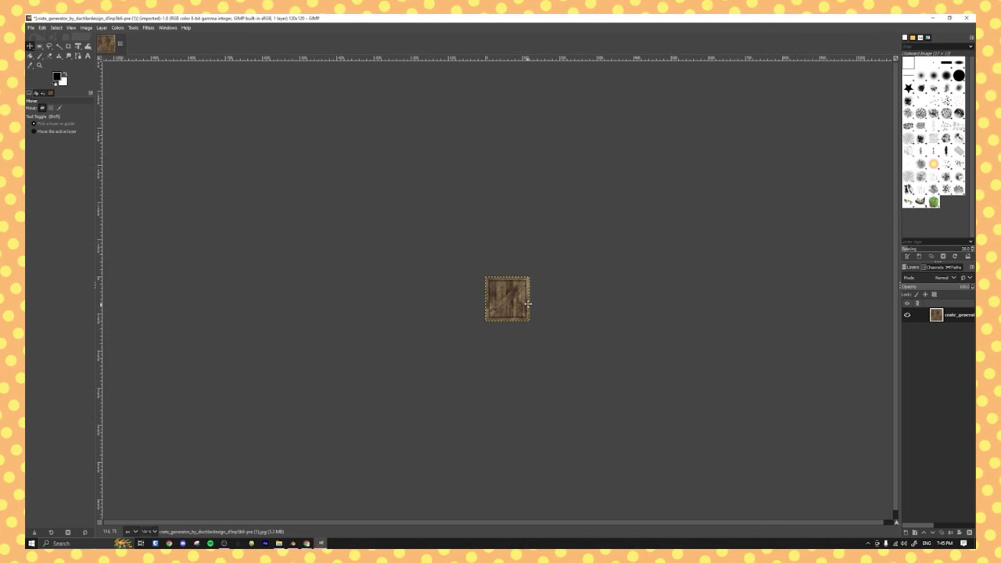
pyautogui.keyDown('ctrl'); pyautogui.scroll(6, 505, 311); pyautogui.keyUp('ctrl')
pyautogui.moveTo(551, 264); pyautogui.dragTo(531, 344, button='middle')
pyautogui.keyDown('ctrl'); pyautogui.scroll(1, 547, 323); pyautogui.keyUp('ctrl')
pyautogui.keyDown('ctrl'); pyautogui.scroll(-1, 548, 322); pyautogui.keyUp('ctrl')
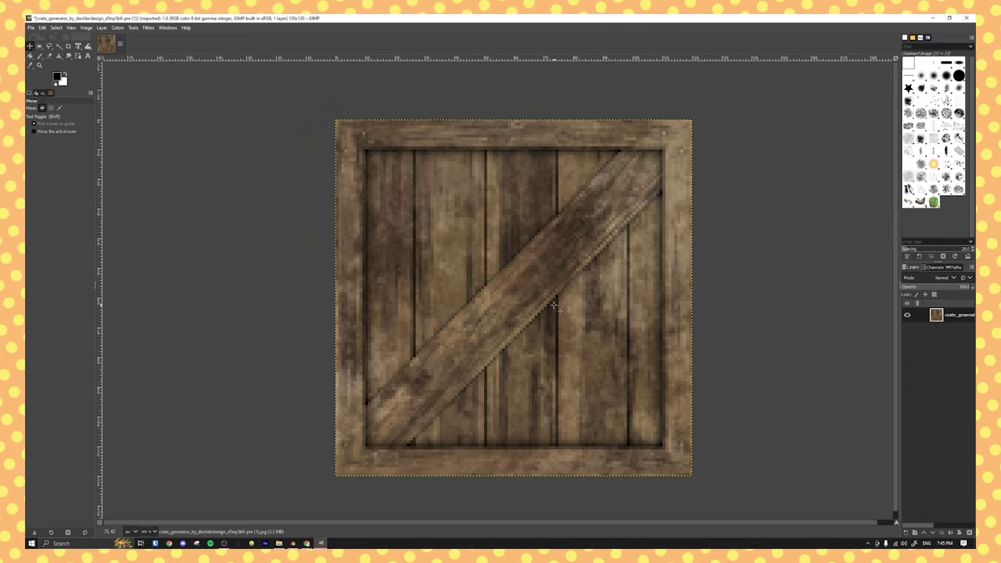
pyautogui.moveTo(553, 302)
pyautogui.mouseDown(button='middle')
pyautogui.moveTo(548, 318)
pyautogui.moveTo(624, 328)
pyautogui.moveTo(551, 298)
pyautogui.mouseUp(button='middle')
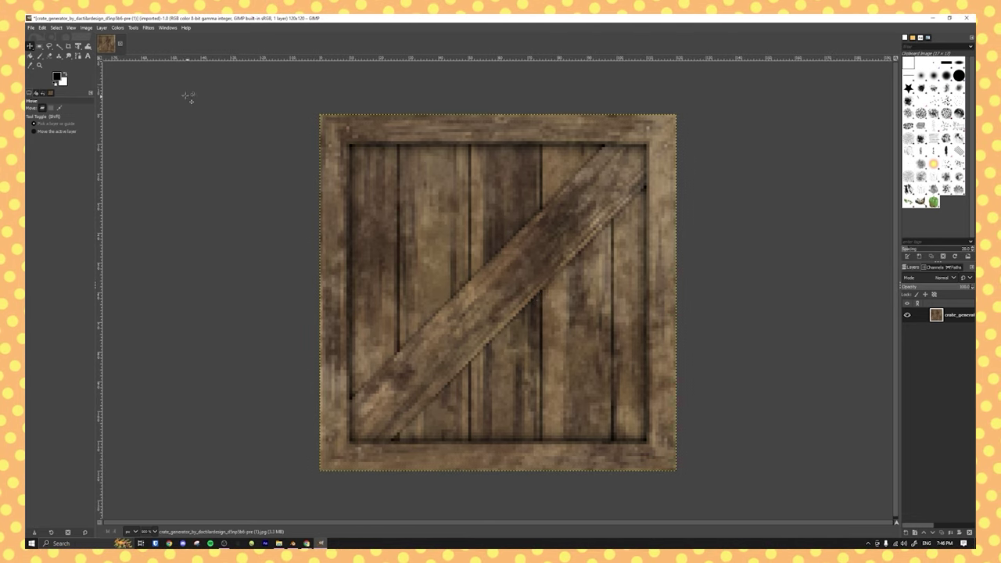
pyautogui.click(86, 27)
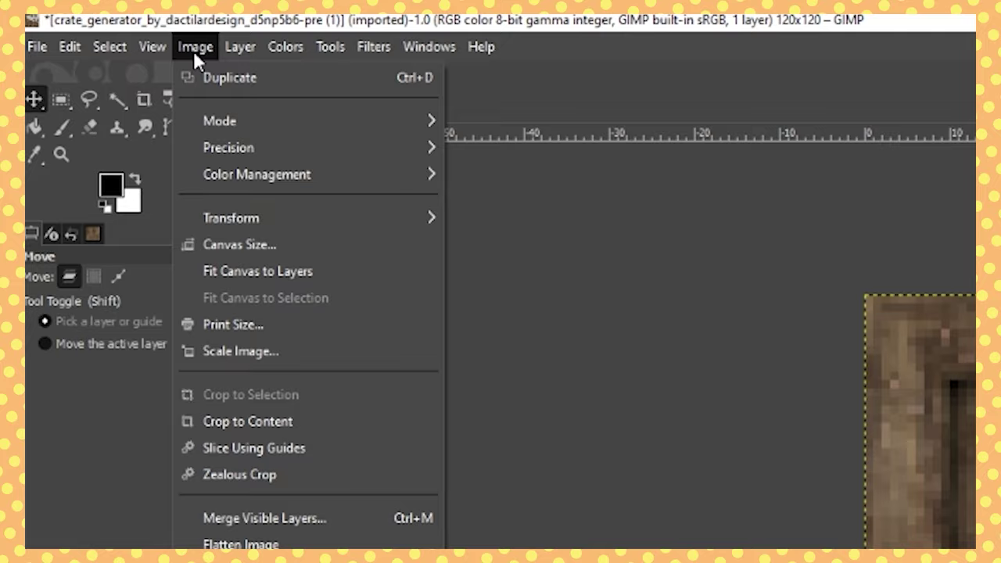
pyautogui.moveTo(430, 121)
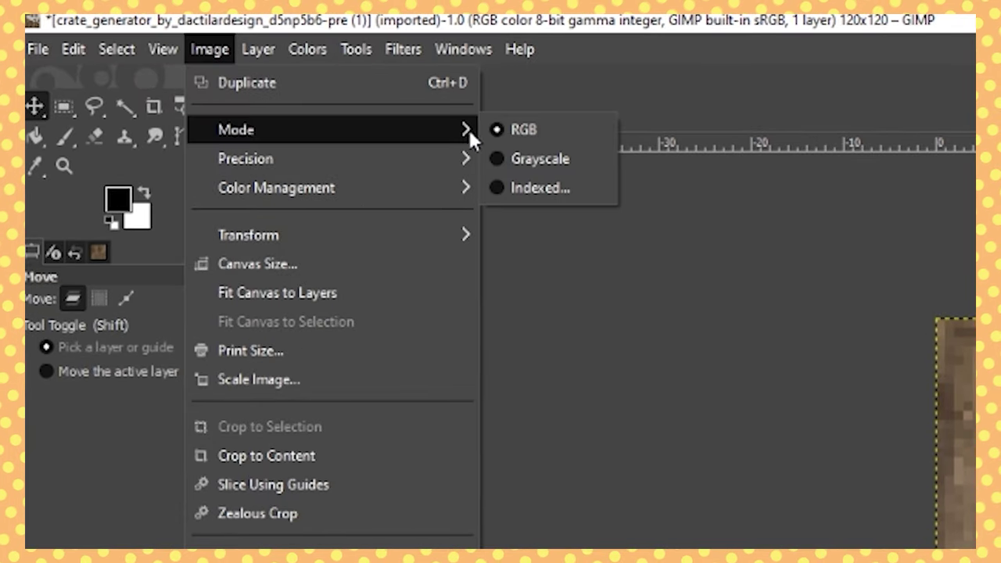
pyautogui.click(542, 188)
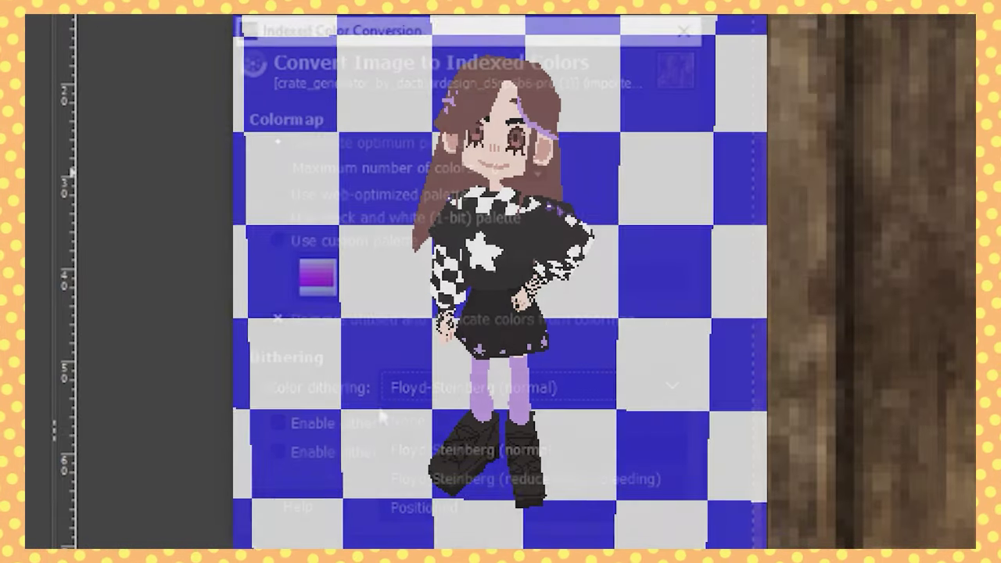
pyautogui.click(383, 419)
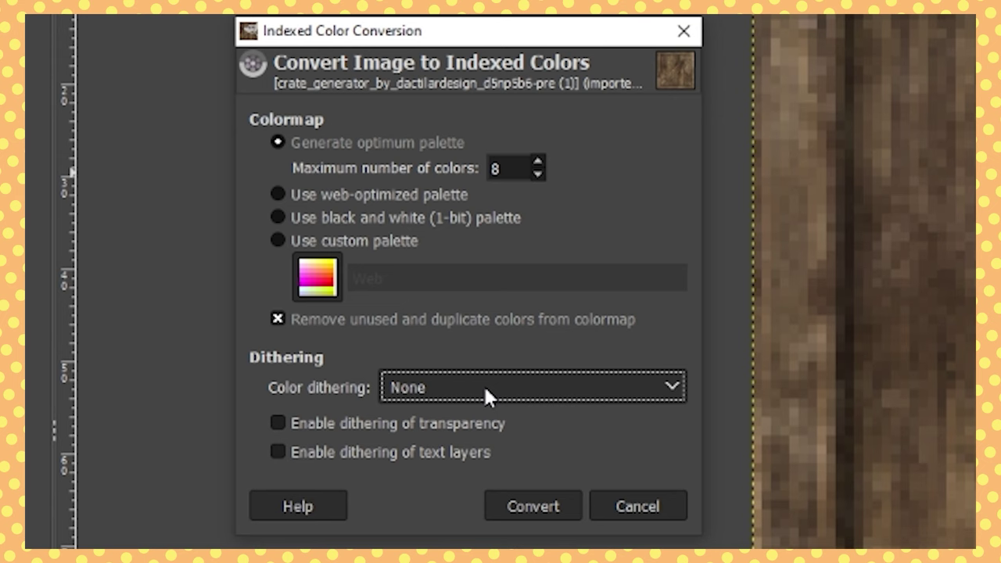
pyautogui.click(485, 387)
pyautogui.click(493, 453)
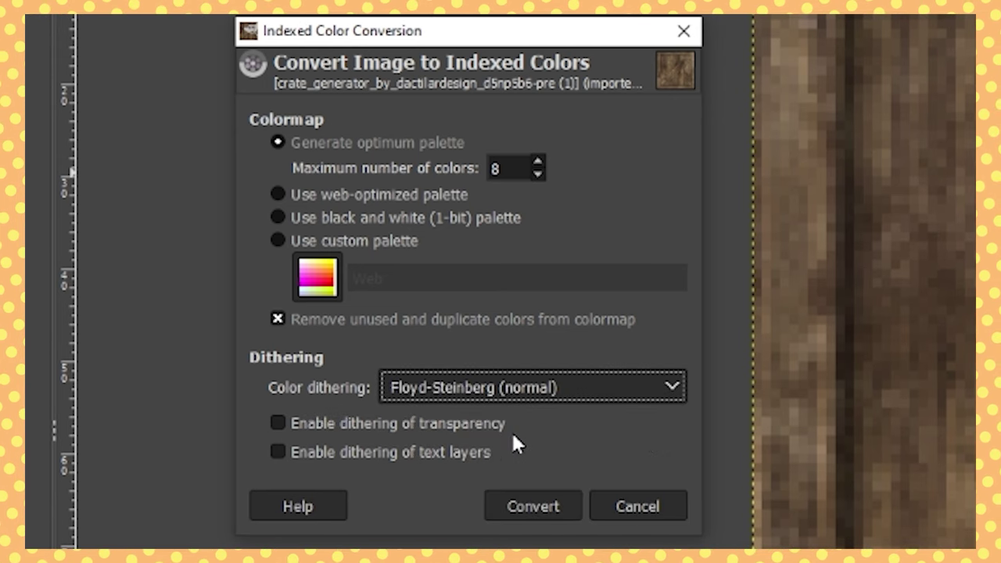
pyautogui.click(524, 508)
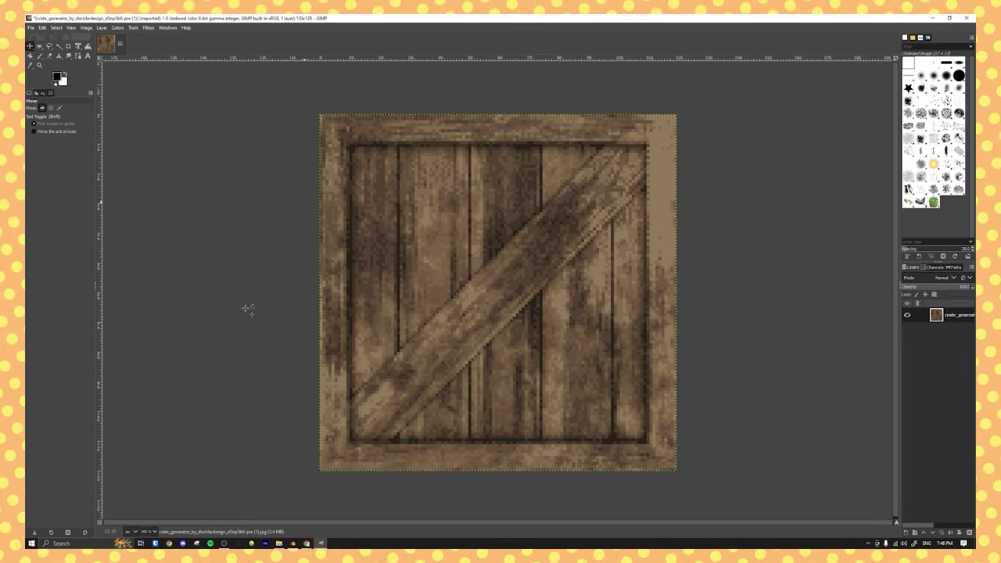
# - Inspect the dithered crate texture and export it as an image file
pyautogui.moveTo(517, 238); pyautogui.dragTo(506, 257, button='middle')
pyautogui.keyDown('ctrl'); pyautogui.scroll(1, 529, 237); pyautogui.keyUp('ctrl')
pyautogui.keyDown('ctrl'); pyautogui.scroll(-1, 514, 268); pyautogui.keyUp('ctrl')
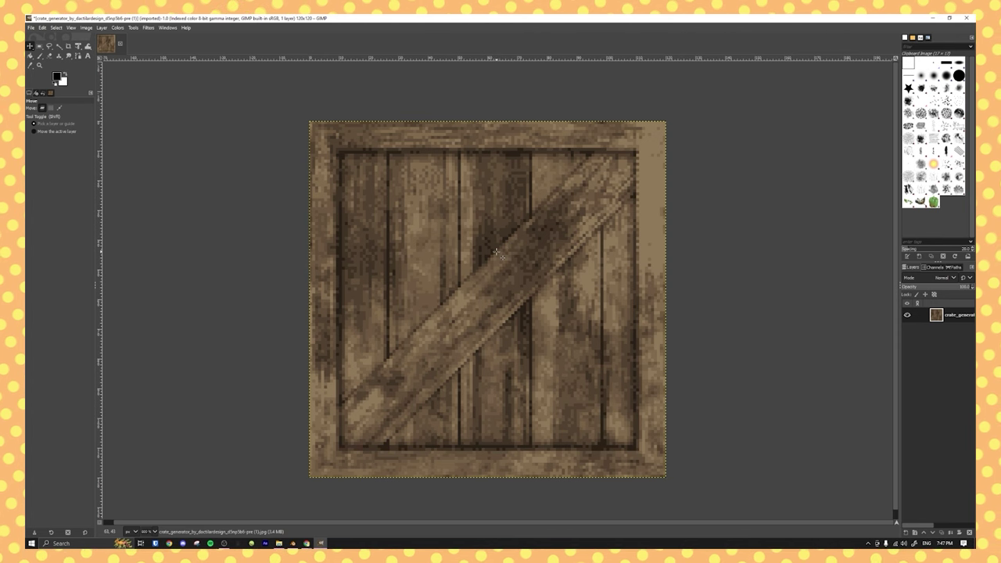
pyautogui.click(32, 28)
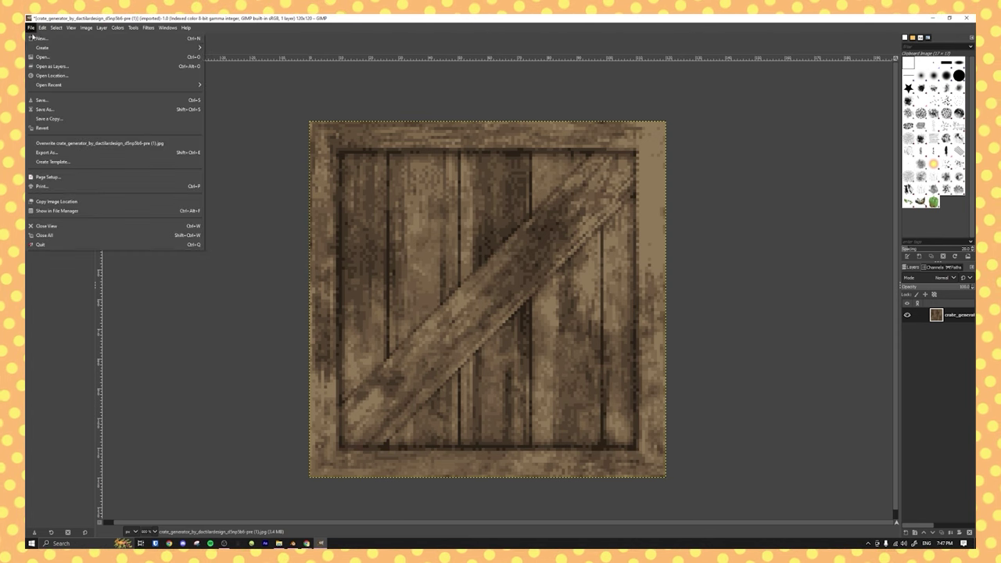
pyautogui.click(47, 152)
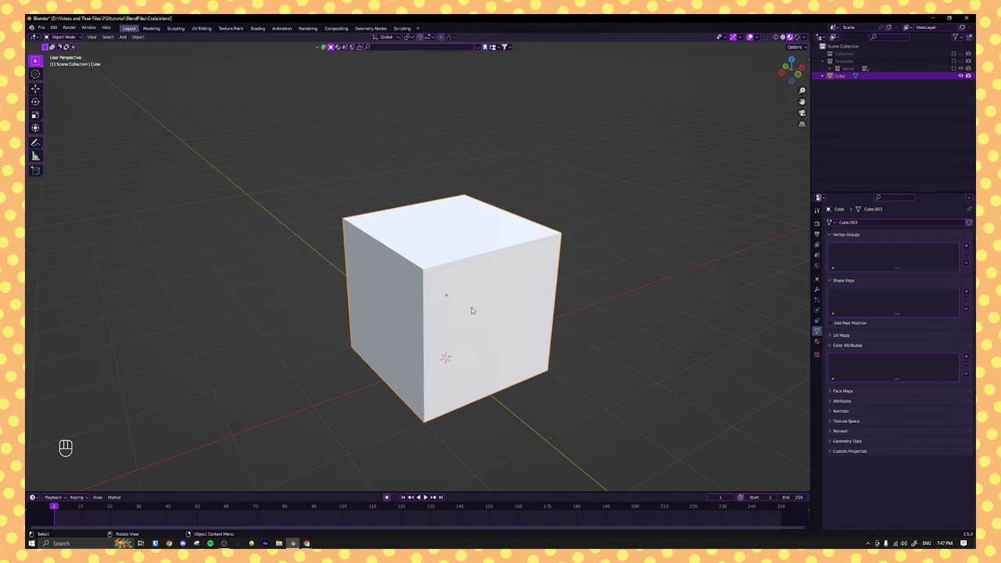
# - Enter Edit Mode on the cube, select the whole mesh and mark all its edges as seams
pyautogui.click(472, 307)
pyautogui.press('Tab')
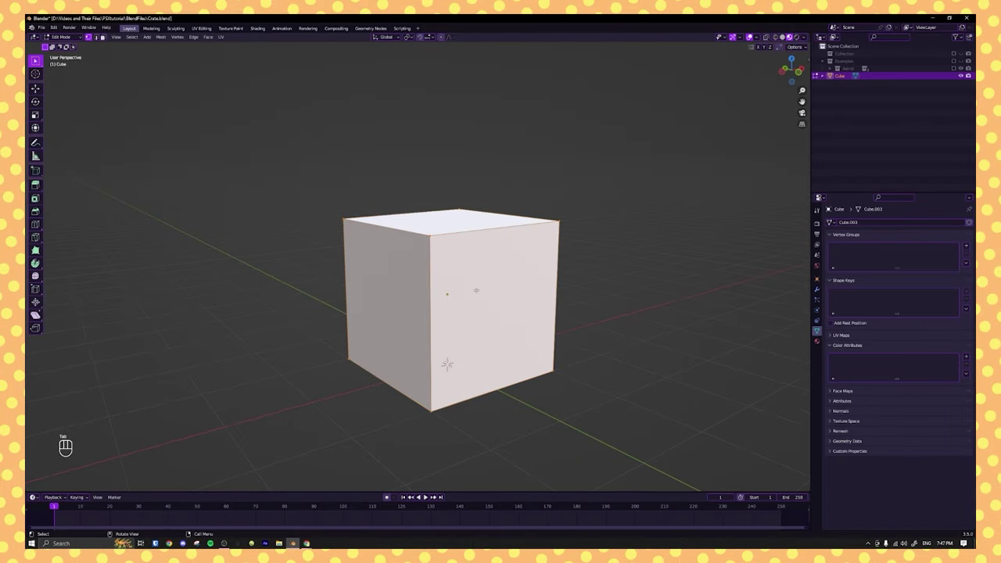
pyautogui.rightClick(469, 227)
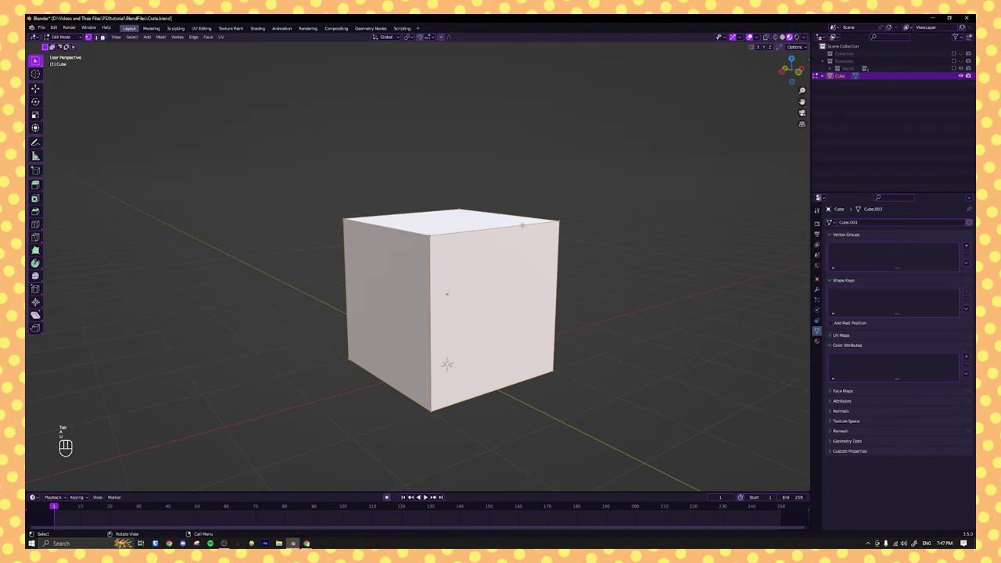
pyautogui.press('u')
pyautogui.click(498, 305)
pyautogui.moveTo(506, 290); pyautogui.dragTo(495, 298, button='middle')
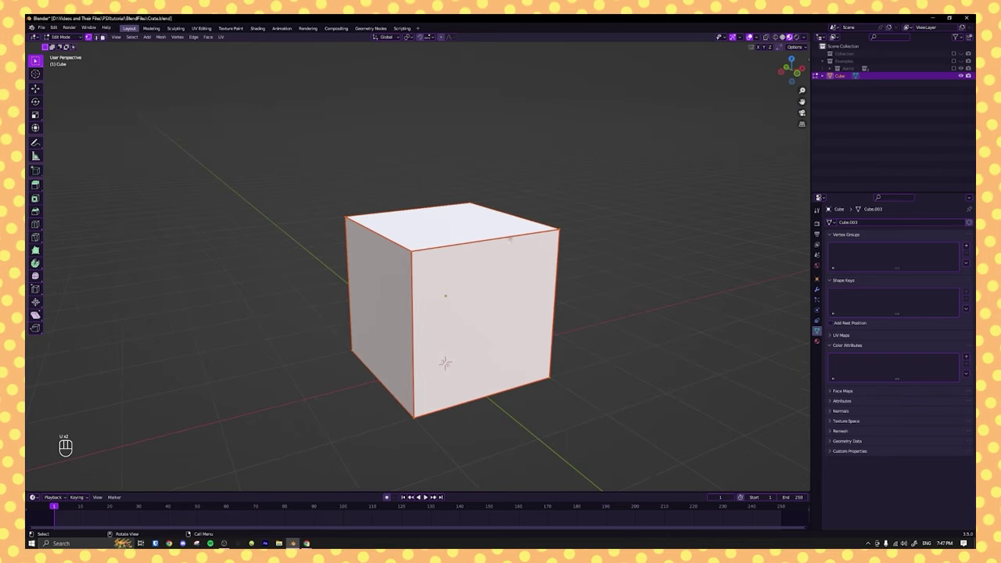
pyautogui.press('u')
pyautogui.click(474, 134)
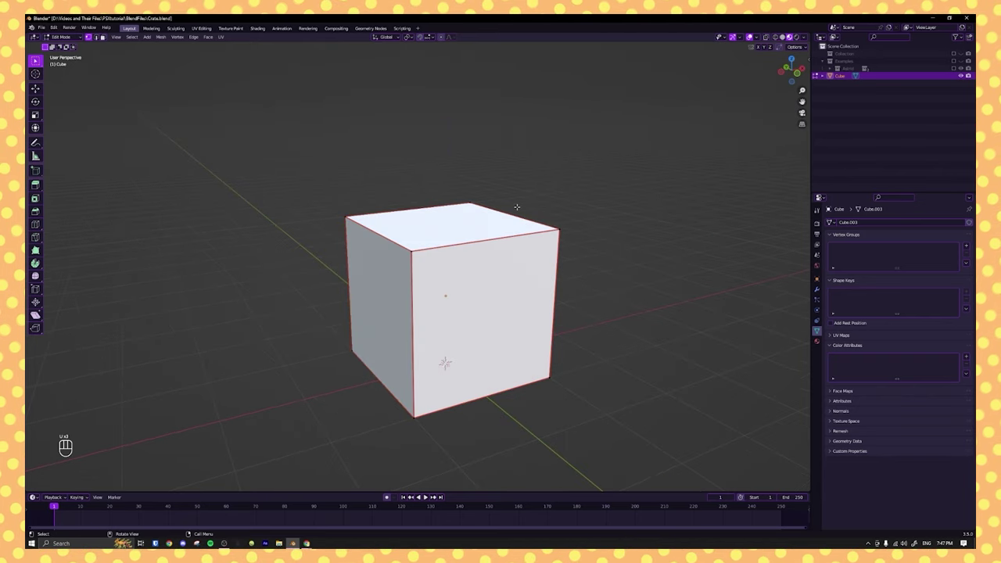
# - In face selection mode, unwrap each of the cube's six faces individually, then save the file and return to Object Mode
pyautogui.moveTo(582, 117); pyautogui.dragTo(452, 234, button='middle')
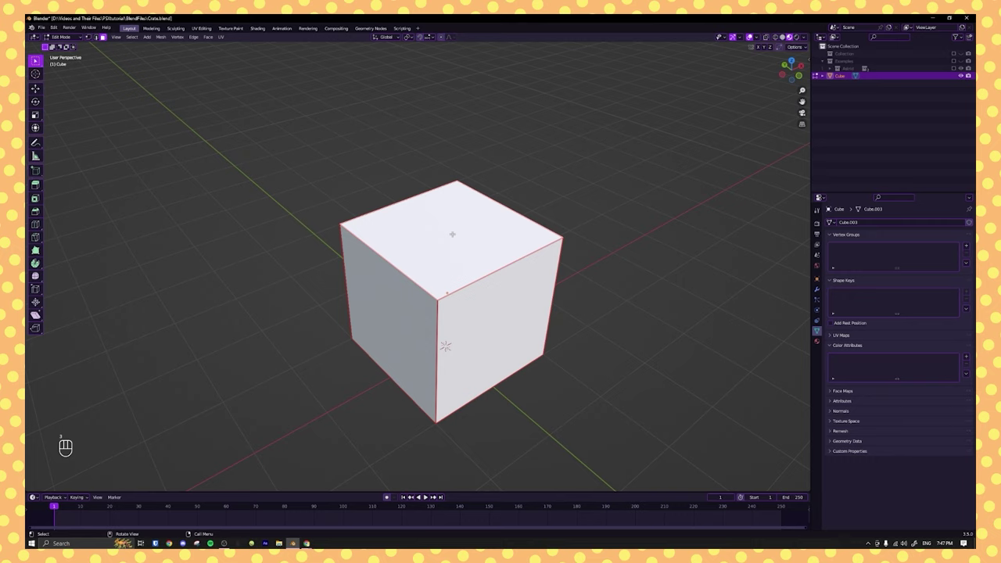
pyautogui.press('u')
pyautogui.click(426, 155)
pyautogui.moveTo(421, 177); pyautogui.dragTo(513, 162, button='middle')
pyautogui.press('u')
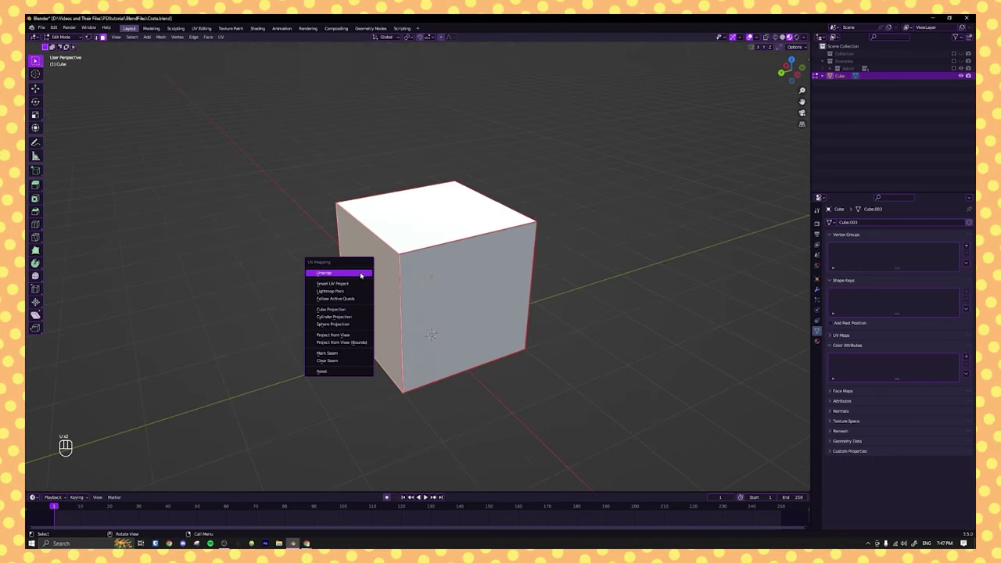
pyautogui.click(361, 275)
pyautogui.moveTo(254, 295); pyautogui.dragTo(351, 281, button='middle')
pyautogui.press('u')
pyautogui.click(354, 282)
pyautogui.moveTo(274, 303); pyautogui.dragTo(394, 297, button='middle')
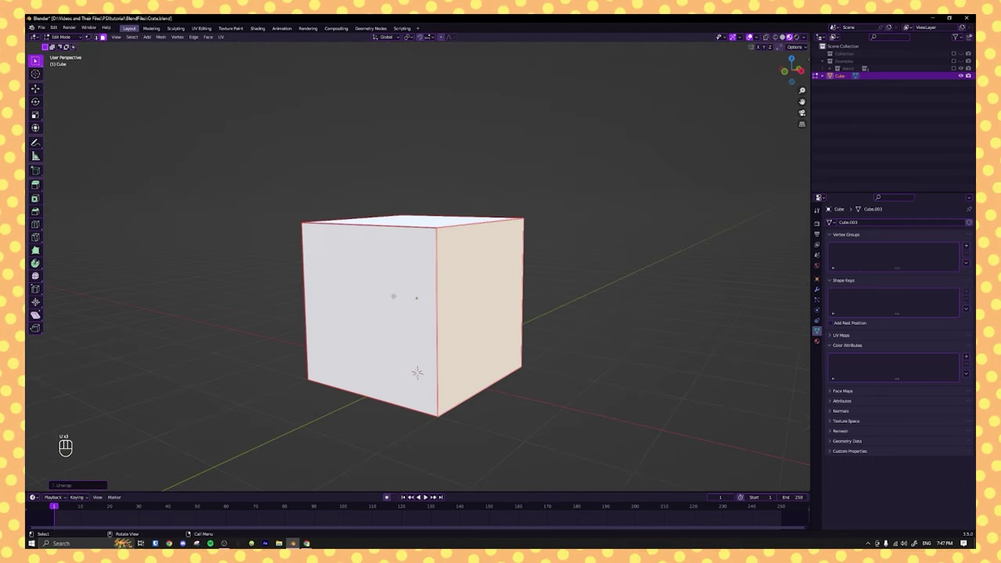
pyautogui.press('u')
pyautogui.click(393, 296)
pyautogui.moveTo(328, 302); pyautogui.dragTo(446, 295, button='middle')
pyautogui.press('u')
pyautogui.click(447, 295)
pyautogui.moveTo(384, 341); pyautogui.dragTo(472, 288, button='middle')
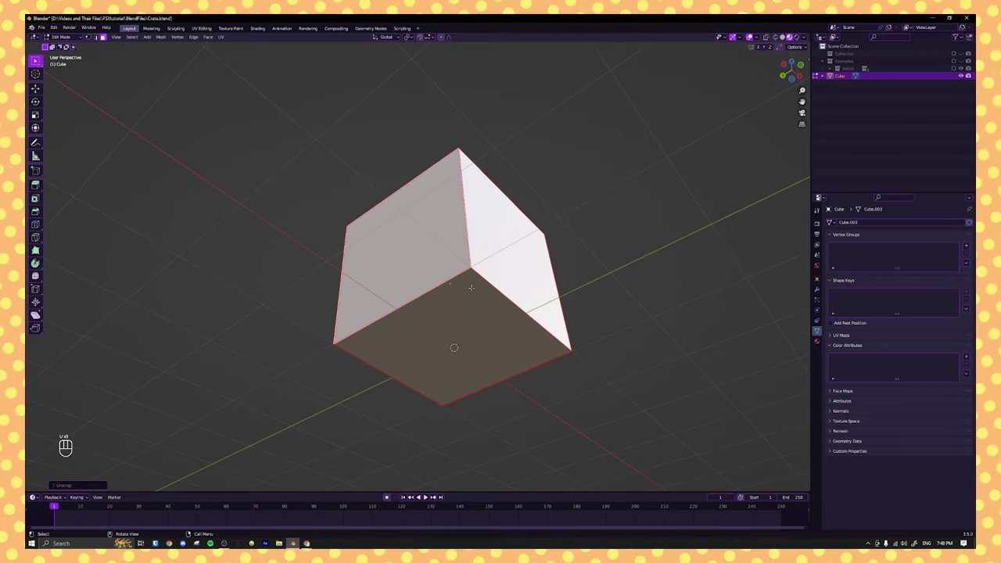
pyautogui.moveTo(492, 341); pyautogui.dragTo(574, 284, button='middle')
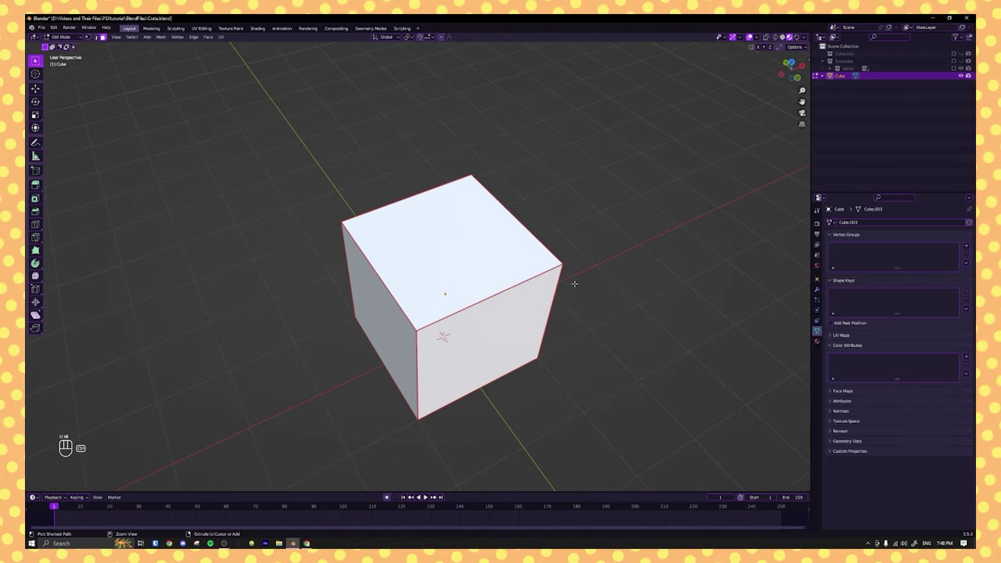
pyautogui.hotkey('ctrl', 's')
pyautogui.press('Tab')
# - Switch to the Shading workspace and create a new material named Crate on the cube
pyautogui.click(258, 28)
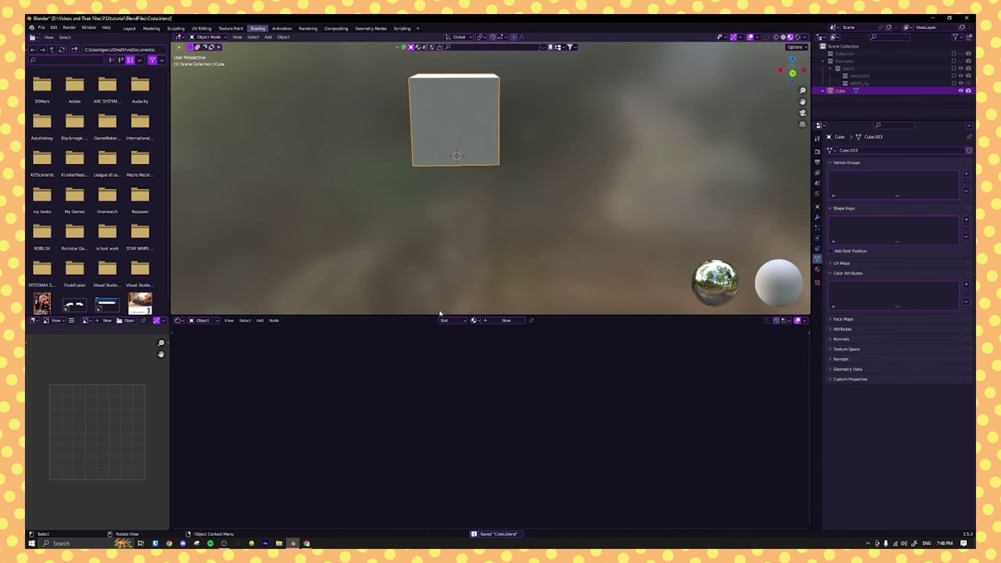
pyautogui.click(506, 321)
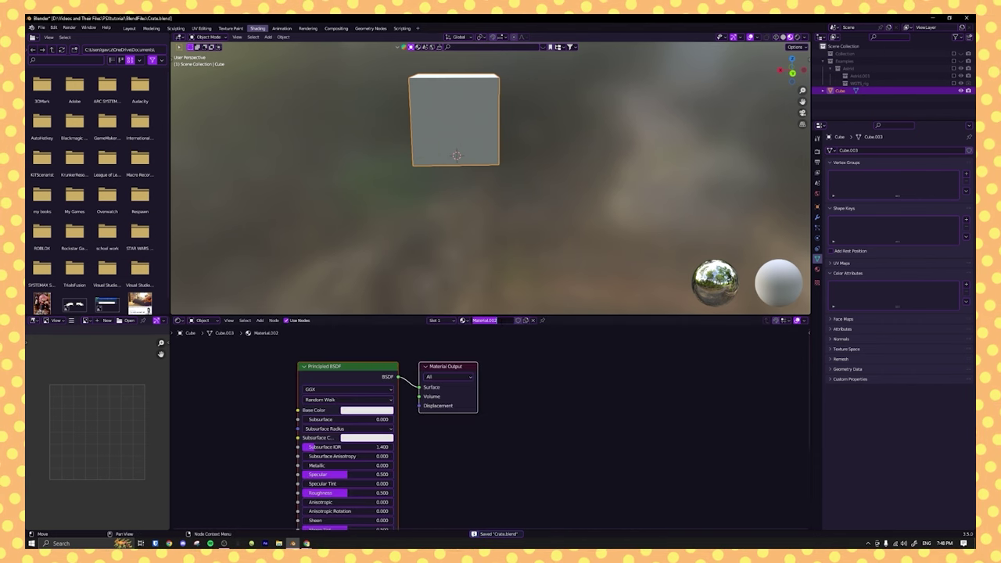
pyautogui.click(505, 387)
pyautogui.moveTo(507, 398); pyautogui.dragTo(562, 403, button='middle')
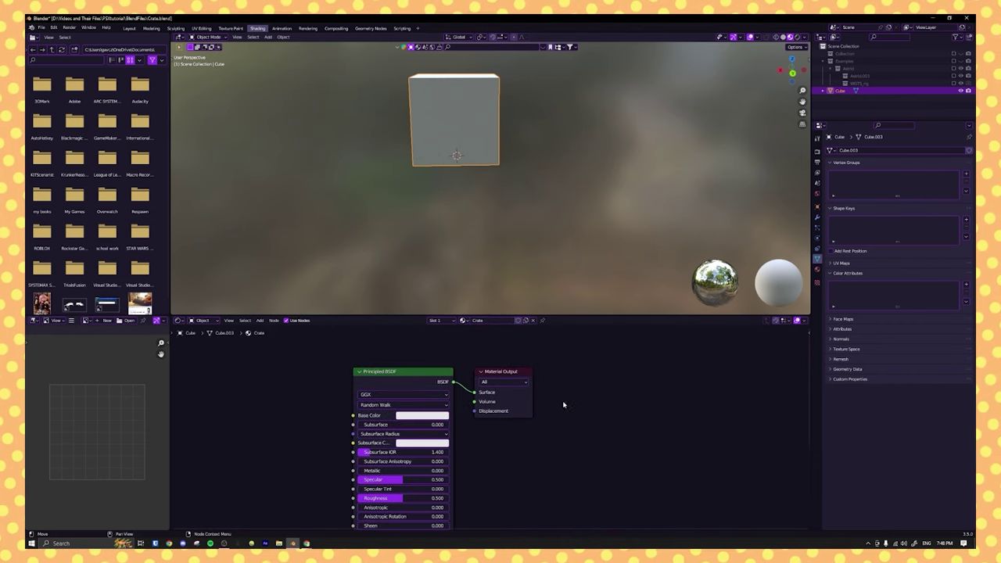
# - Replace the Principled BSDF with an Image Texture node and connect its Color output to the Material Output's Surface
pyautogui.click(413, 383)
pyautogui.press('x')
pyautogui.hotkey('shift', 'a')
pyautogui.click(402, 357)
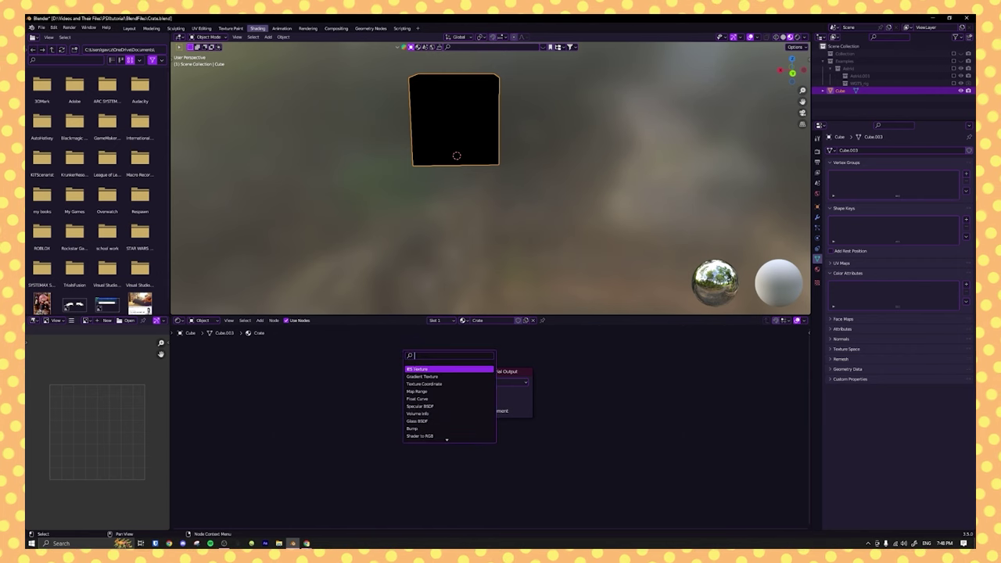
pyautogui.write('image')
pyautogui.press('Return')
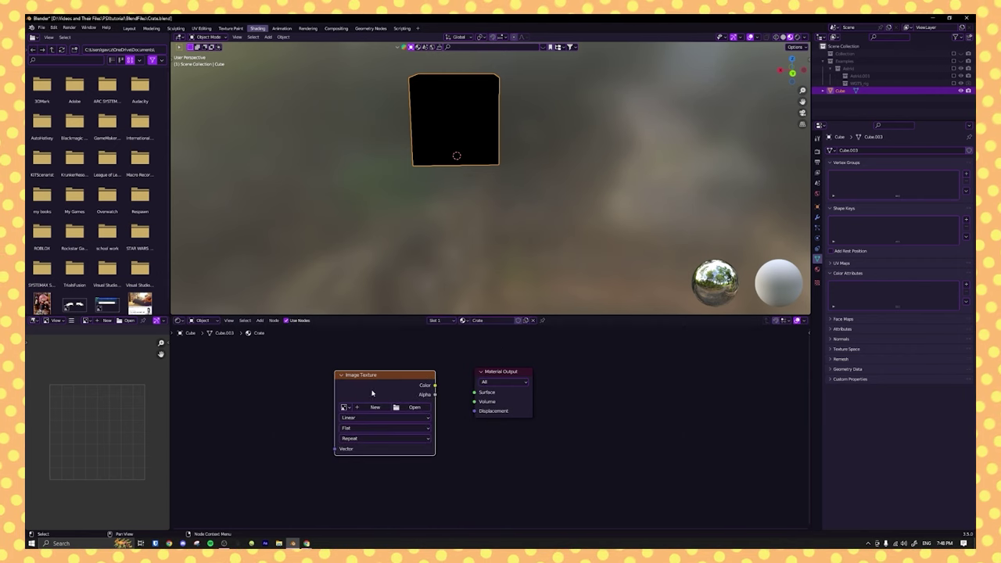
pyautogui.moveTo(474, 392); pyautogui.dragTo(475, 392)
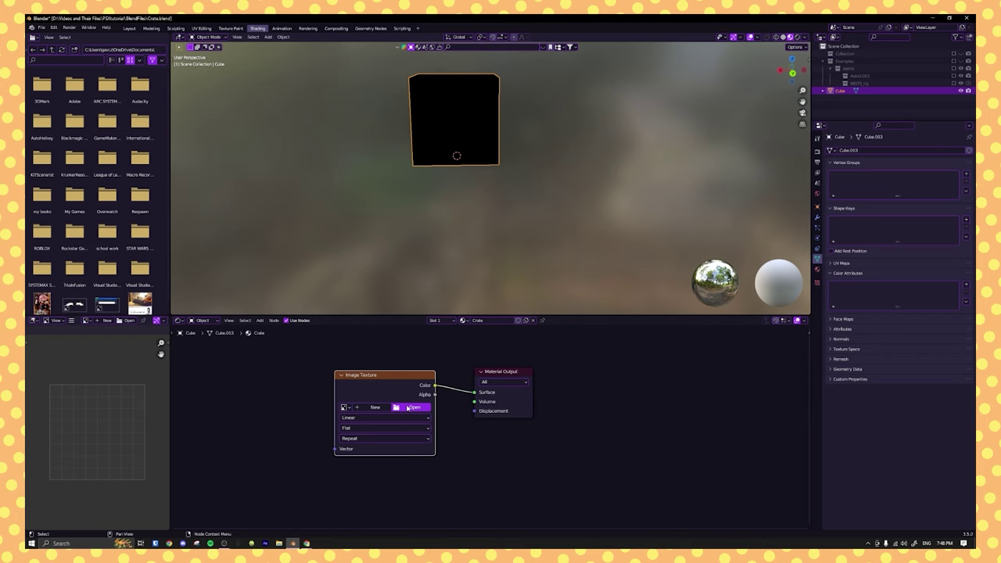
# - Load Cratejob.png from the PSXtutorial folder into the Image Texture node
pyautogui.click(410, 407)
pyautogui.click(541, 183)
pyautogui.press('BackSpace')
pyautogui.press('BackSpace')
pyautogui.press('BackSpace')
pyautogui.press('BackSpace')
pyautogui.press('BackSpace')
pyautogui.press('BackSpace')
pyautogui.press('BackSpace')
pyautogui.press('BackSpace')
pyautogui.press('BackSpace')
pyautogui.press('BackSpace')
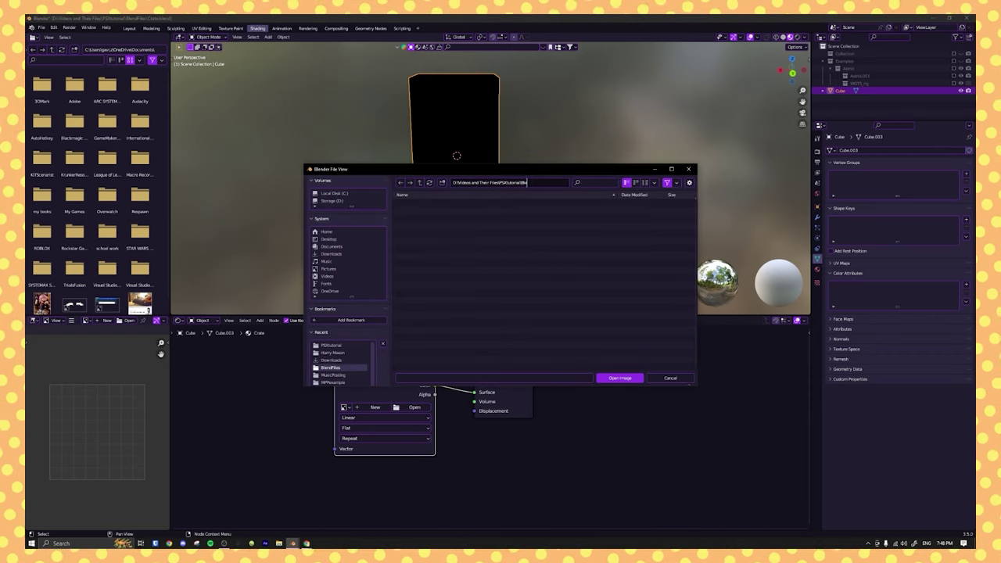
pyautogui.press('Return')
pyautogui.click(509, 219)
pyautogui.click(635, 379)
# - Set the crate image texture's interpolation to Closest
pyautogui.scroll(5, 363, 420)
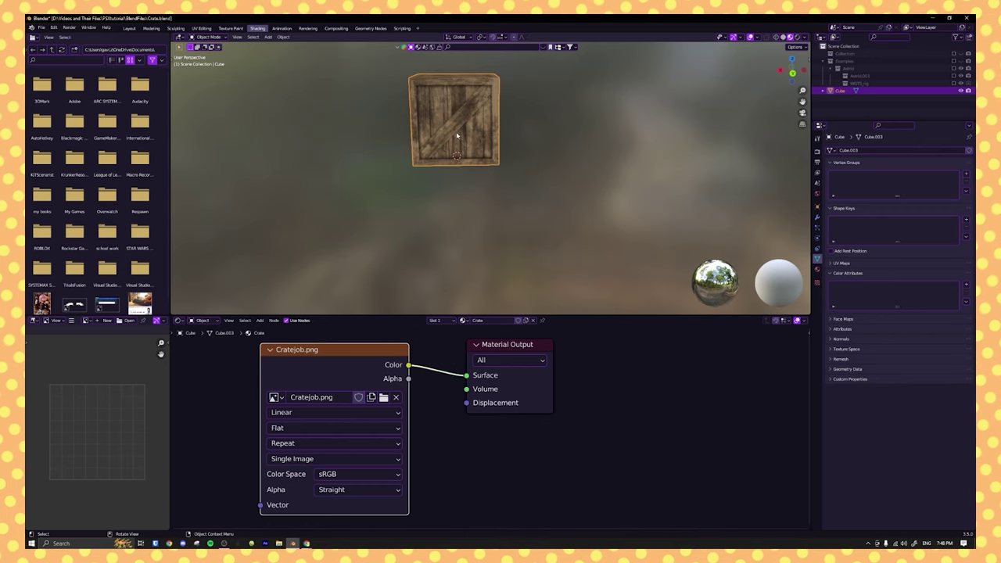
pyautogui.scroll(4, 455, 140)
pyautogui.keyDown('shift'); pyautogui.moveTo(478, 131); pyautogui.dragTo(521, 239, button='middle'); pyautogui.keyUp('shift')
pyautogui.scroll(3, 531, 243)
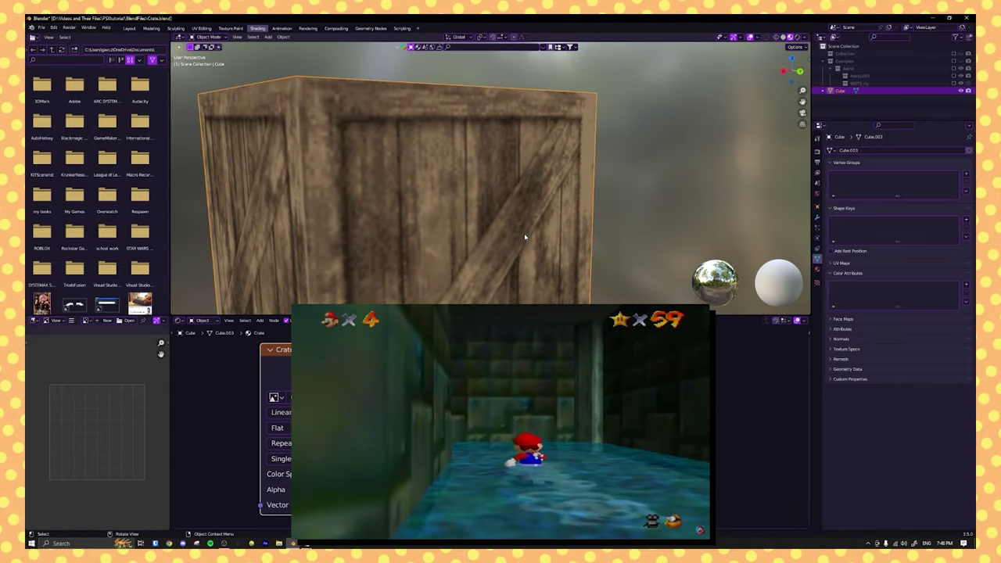
pyautogui.scroll(2, 481, 463)
pyautogui.moveTo(401, 422); pyautogui.dragTo(581, 457, button='middle')
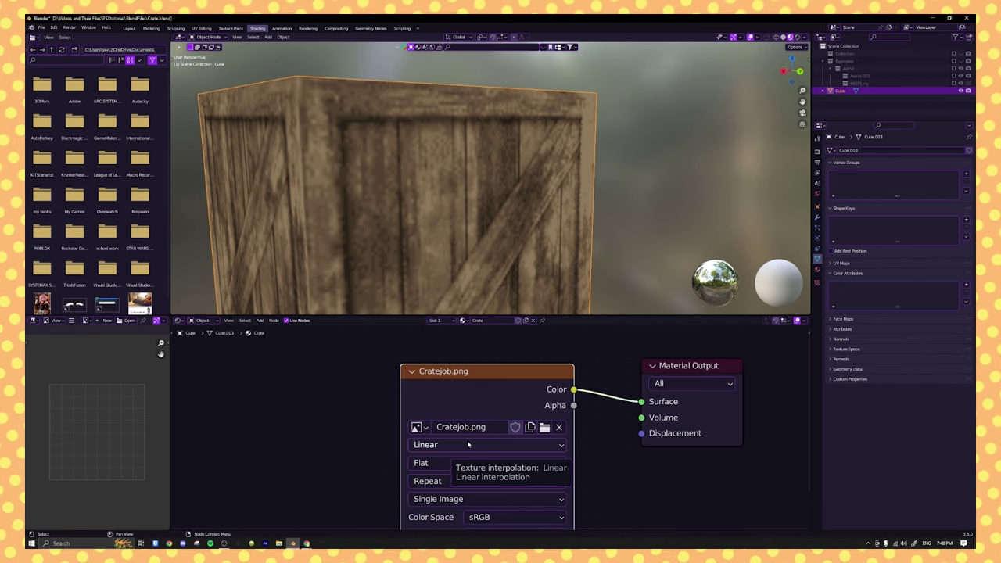
pyautogui.click(468, 444)
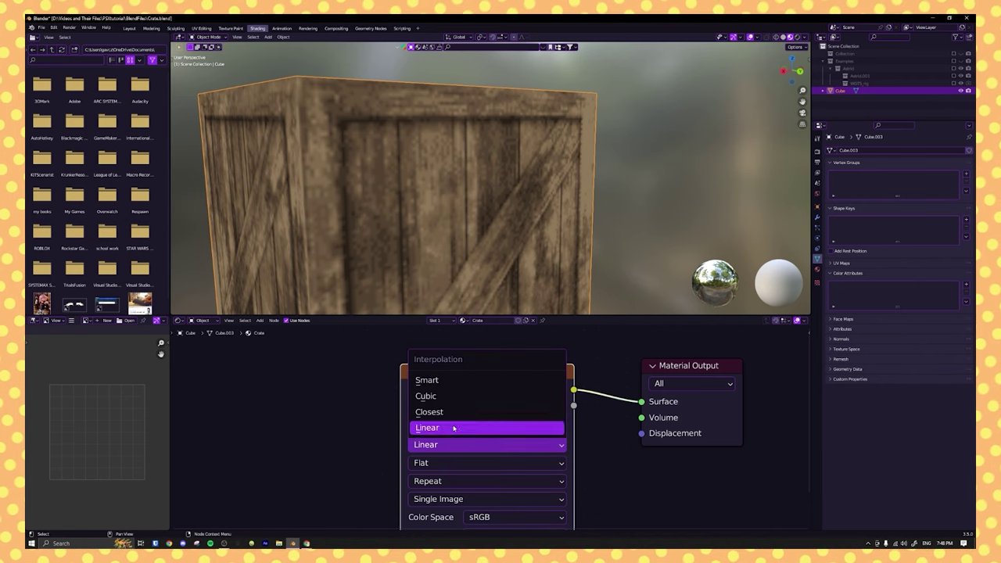
pyautogui.click(442, 413)
# - Examine the pixelated crate texture up close and from several angles, continuing in the Layout workspace
pyautogui.scroll(-3, 500, 180)
pyautogui.moveTo(501, 179); pyautogui.dragTo(526, 209, button='middle')
pyautogui.click(596, 184)
pyautogui.scroll(2, 578, 198)
pyautogui.click(342, 157)
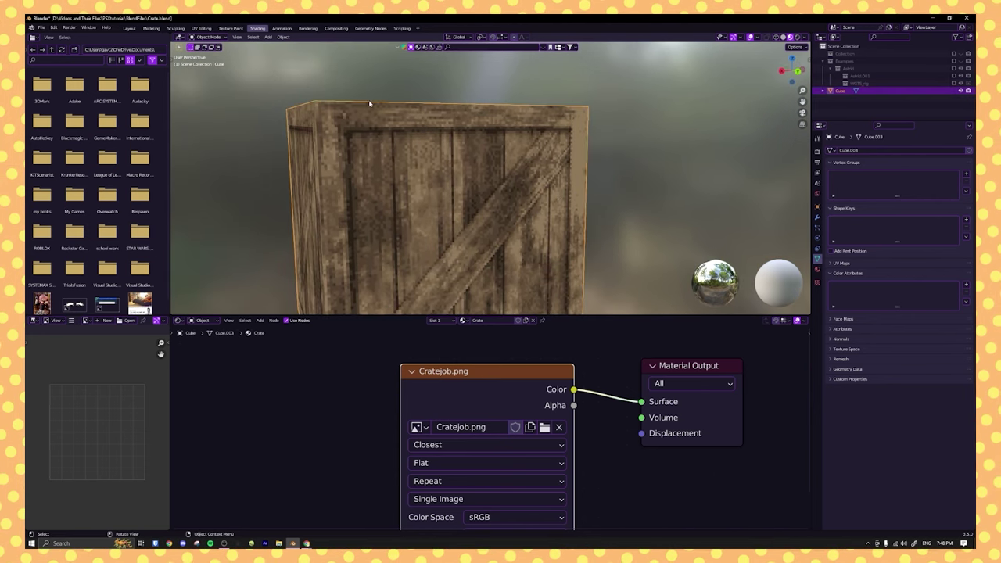
pyautogui.click(130, 28)
pyautogui.scroll(3, 539, 270)
pyautogui.moveTo(551, 282); pyautogui.dragTo(632, 266, button='middle')
pyautogui.click(655, 326)
pyautogui.scroll(-3, 655, 326)
pyautogui.scroll(-2, 655, 327)
pyautogui.moveTo(565, 326); pyautogui.dragTo(456, 215, button='middle')
pyautogui.scroll(5, 456, 214)
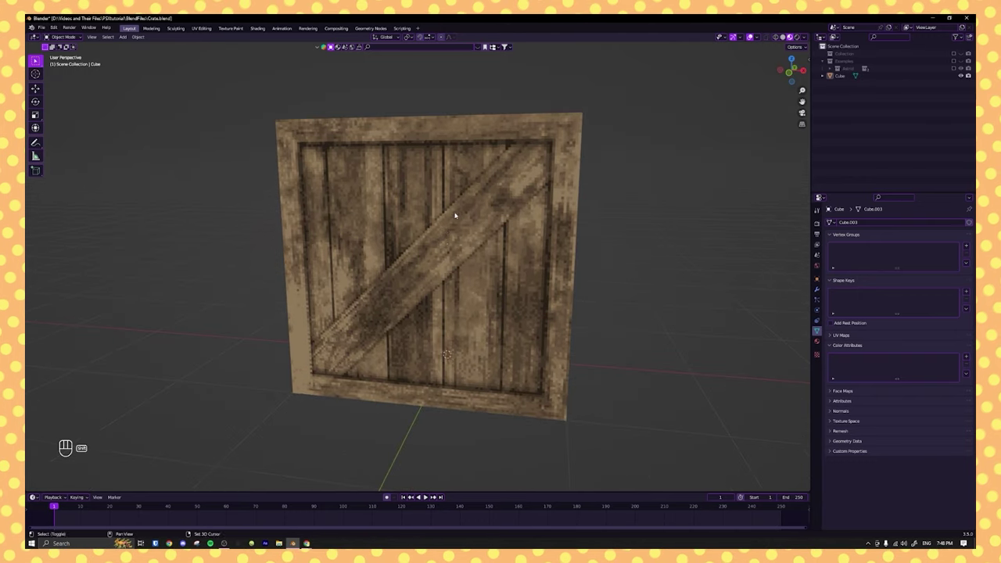
pyautogui.scroll(-4, 454, 215)
pyautogui.moveTo(419, 244); pyautogui.dragTo(432, 245, button='middle')
# - Select the textured crate and move it sideways along the X axis
pyautogui.click(432, 244)
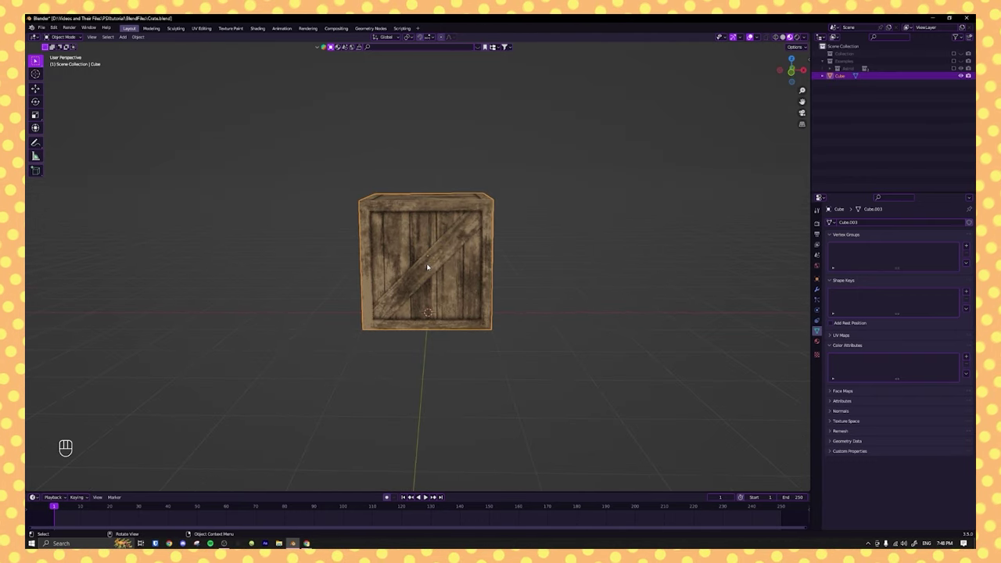
pyautogui.press('g')
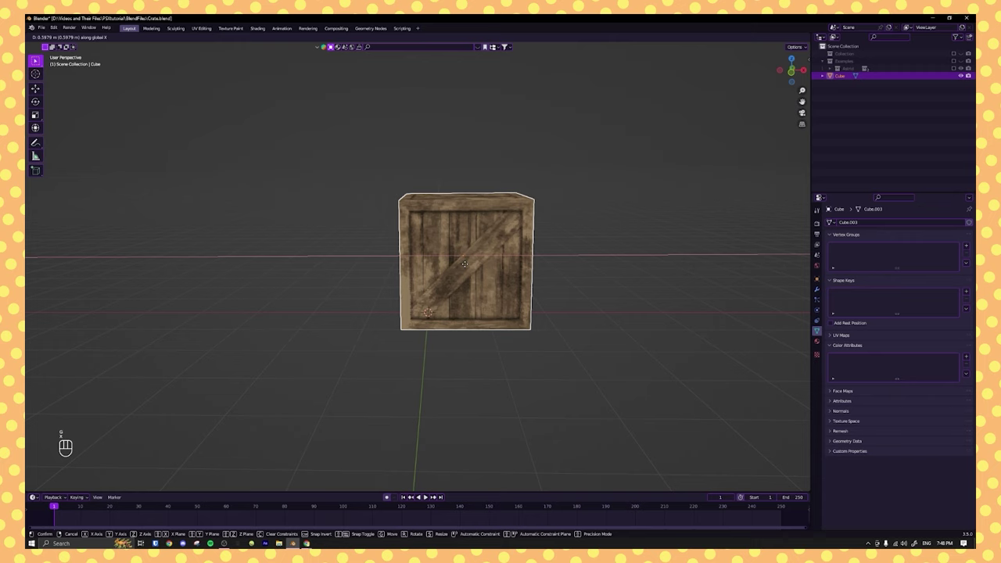
pyautogui.click(514, 265)
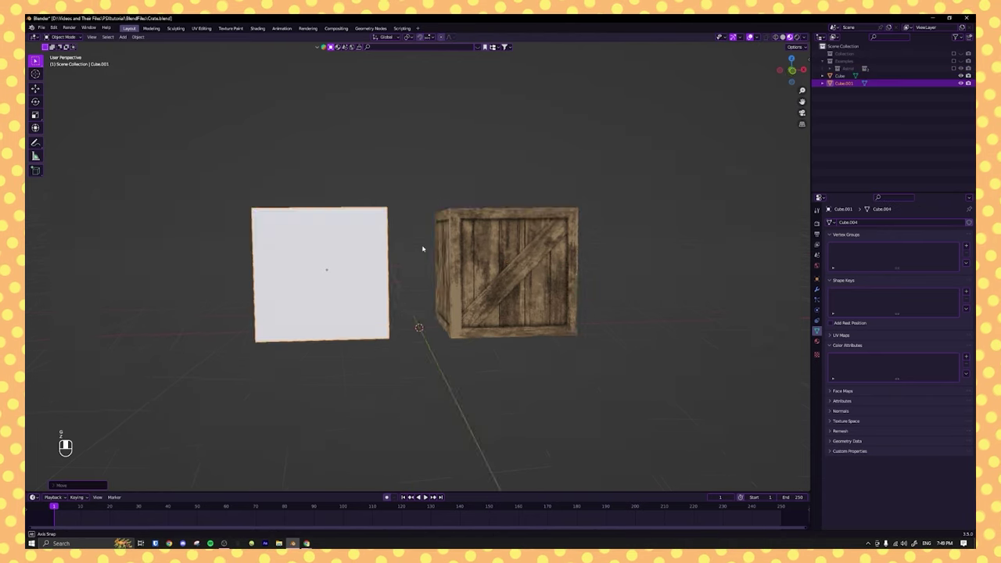
# - Add a color attribute named Color to the untextured cube, with Vertex domain and Color data type
pyautogui.moveTo(425, 248); pyautogui.dragTo(404, 257, button='middle')
pyautogui.click(405, 258)
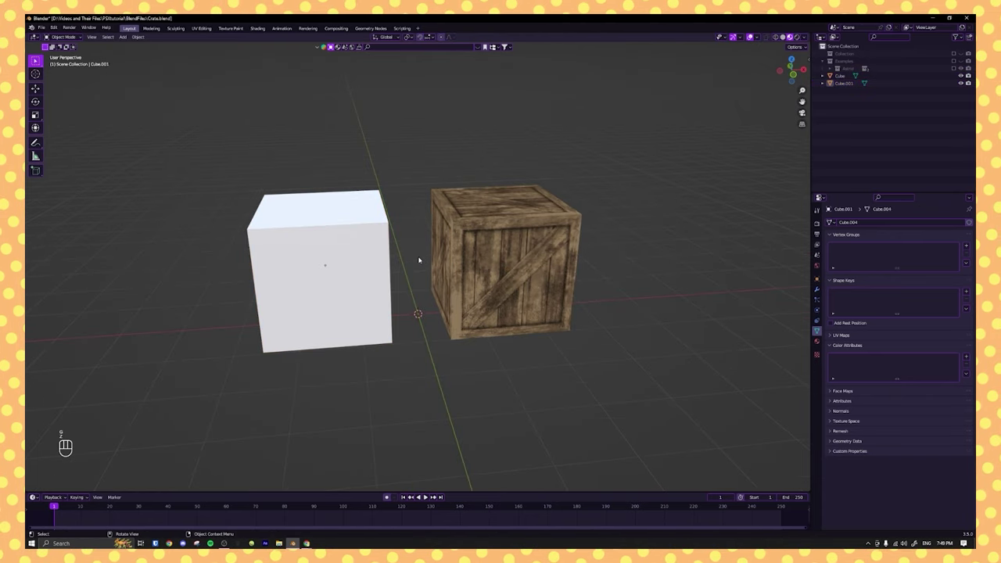
pyautogui.click(360, 256)
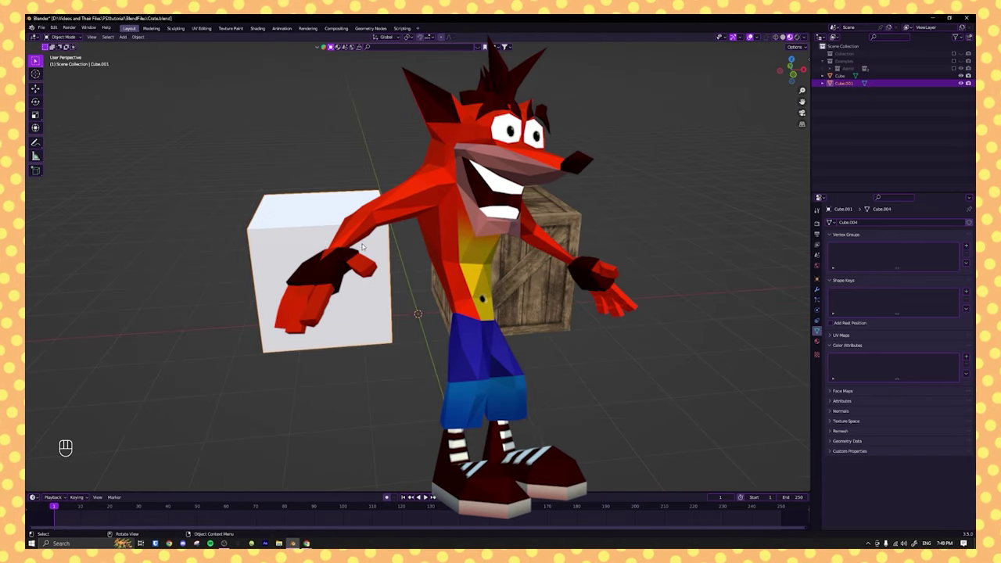
pyautogui.scroll(2, 364, 248)
pyautogui.keyDown('shift'); pyautogui.moveTo(401, 270); pyautogui.dragTo(572, 331, button='middle'); pyautogui.keyUp('shift')
pyautogui.scroll(1, 547, 311)
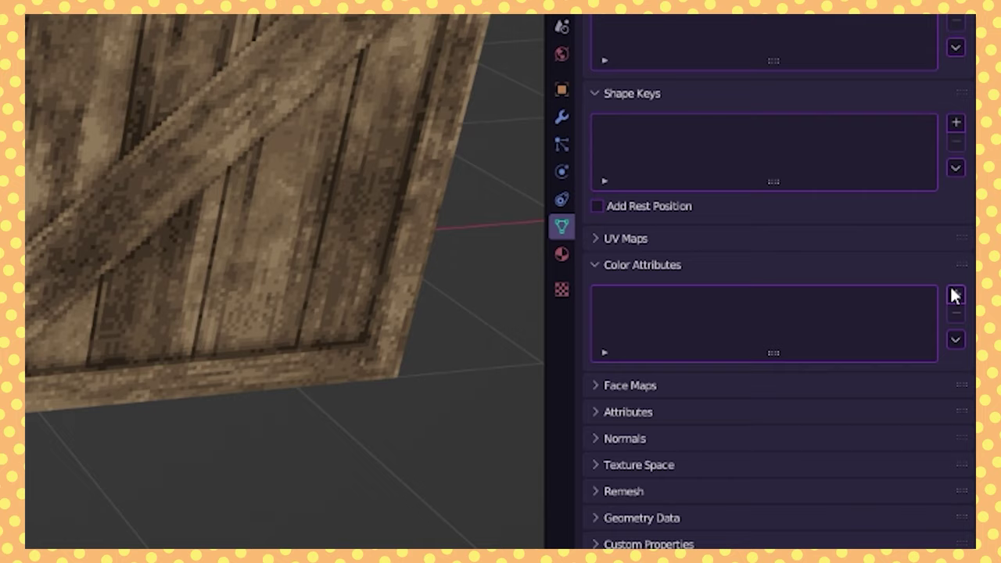
pyautogui.click(956, 296)
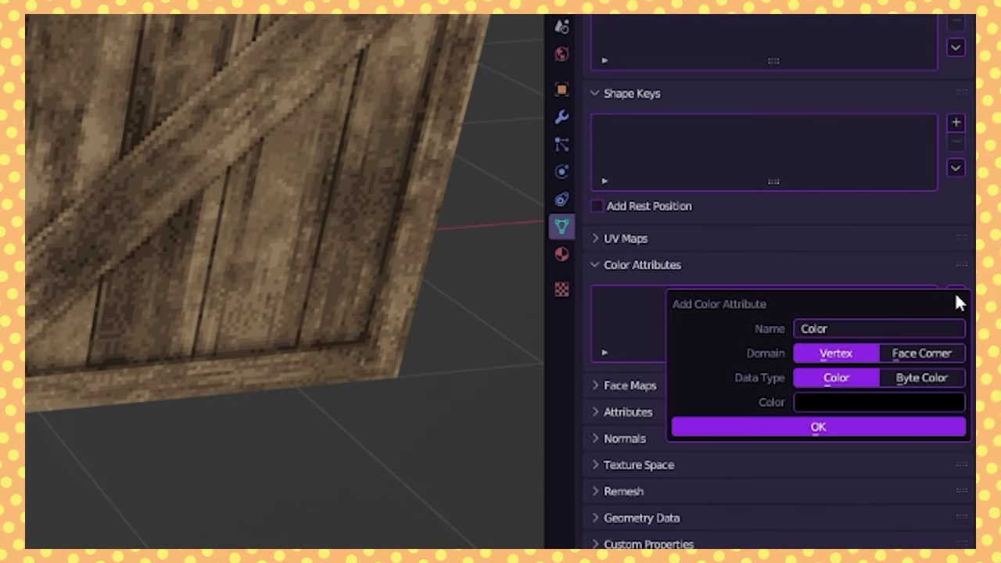
pyautogui.click(796, 426)
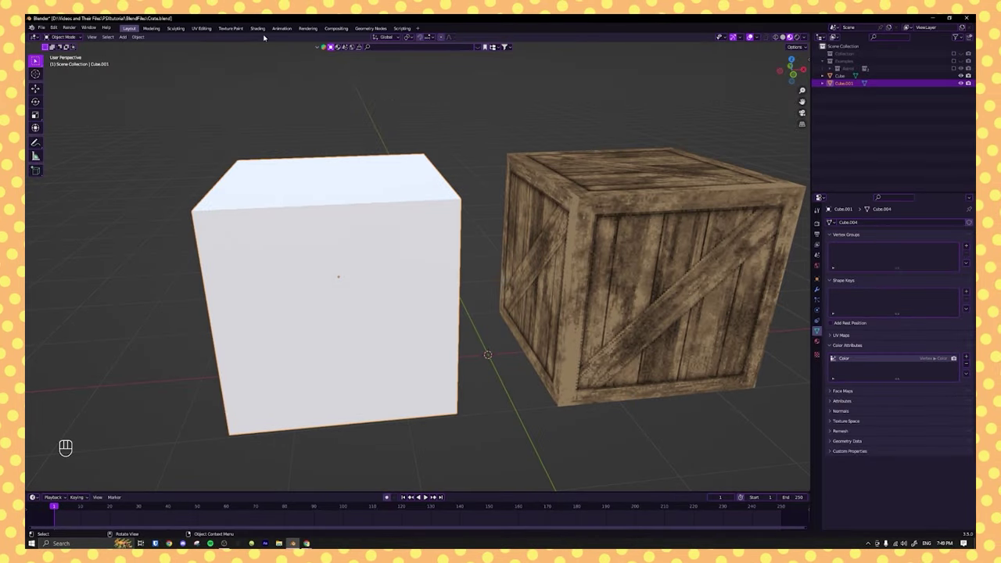
# - Return to the Shading workspace and create a new material named VertColor on the untextured cube
pyautogui.click(262, 30)
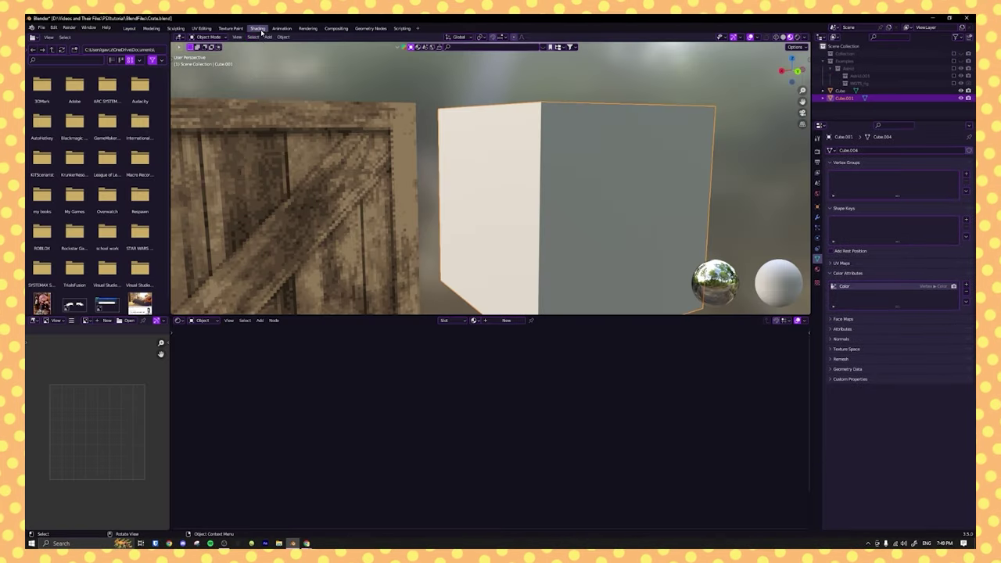
pyautogui.click(507, 320)
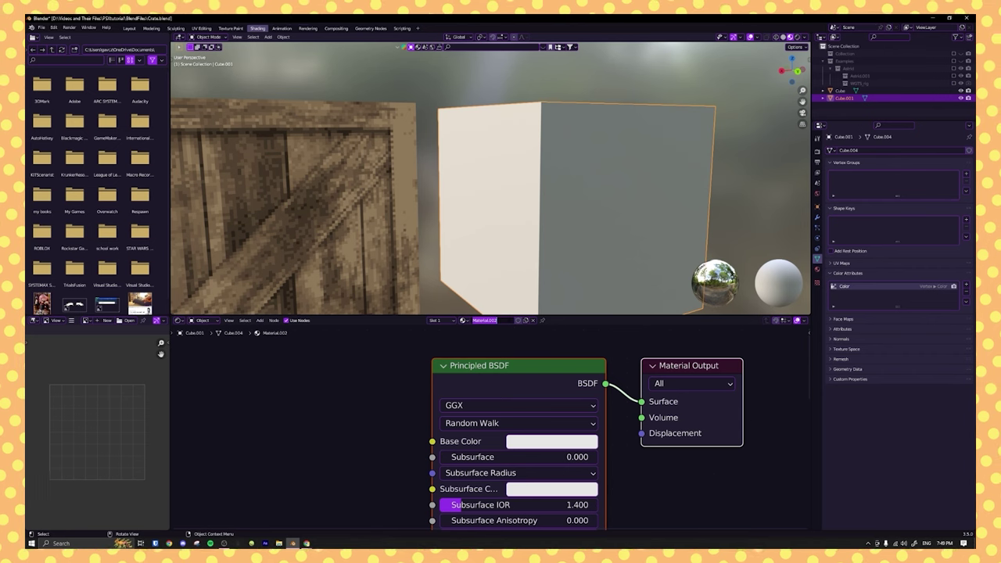
pyautogui.doubleClick(489, 320)
pyautogui.write('VertColor')
pyautogui.press('Return')
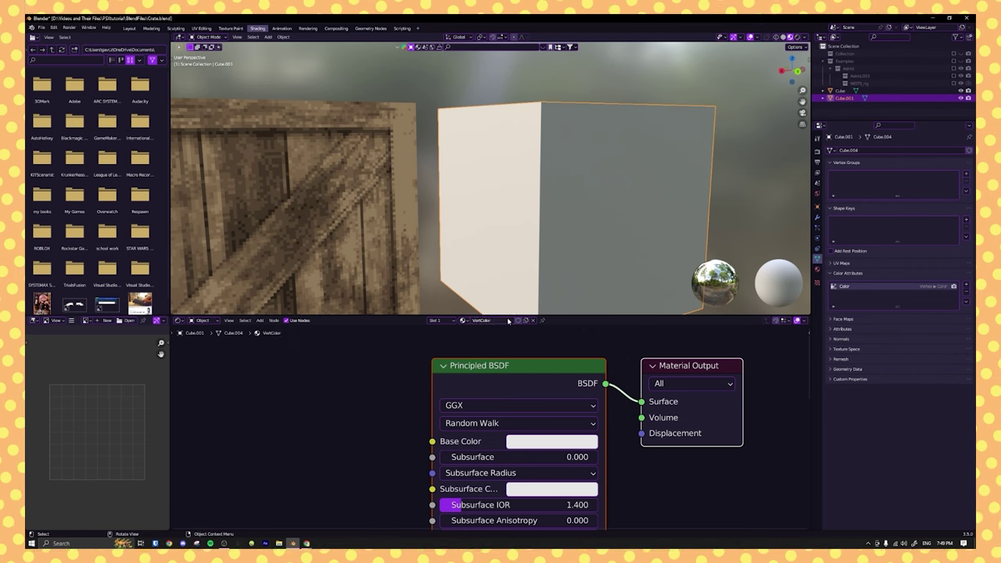
# - Replace the Principled BSDF with a Color Attribute node set to Color, and link its Color output to the Material Output's Surface
pyautogui.press('x')
pyautogui.hotkey('shift', 'a')
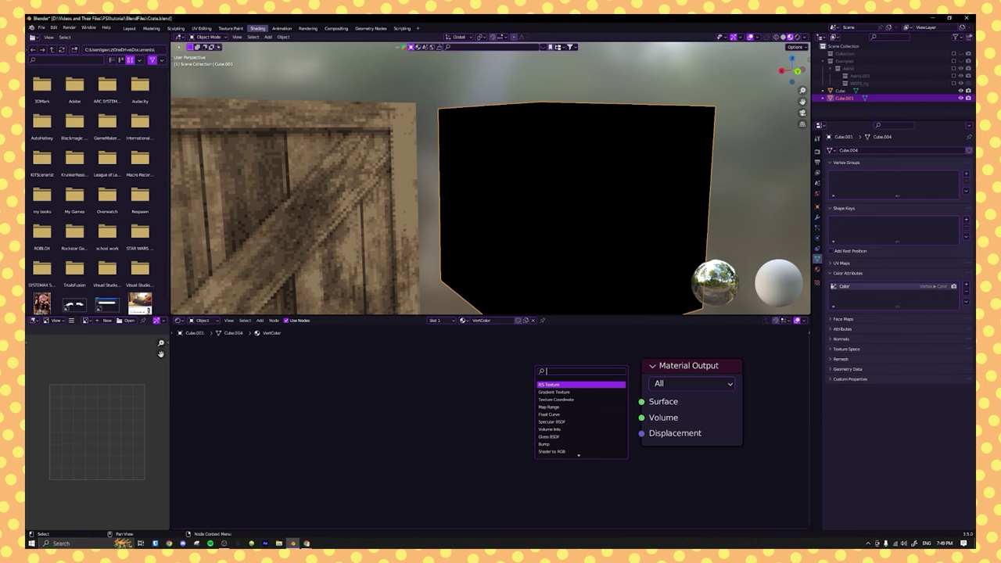
pyautogui.write('color')
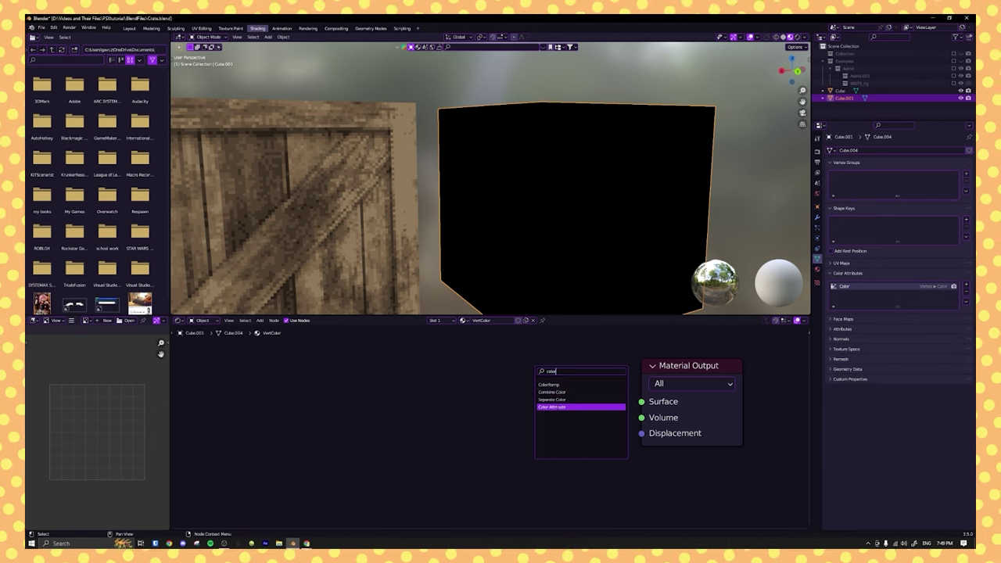
pyautogui.click(575, 407)
pyautogui.click(476, 420)
pyautogui.moveTo(541, 391); pyautogui.dragTo(641, 401)
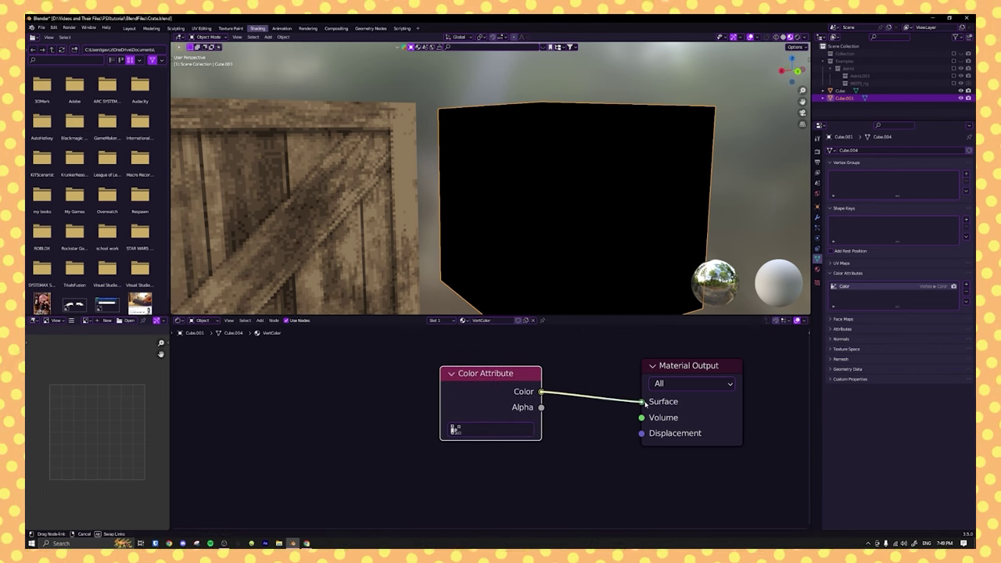
pyautogui.click(487, 430)
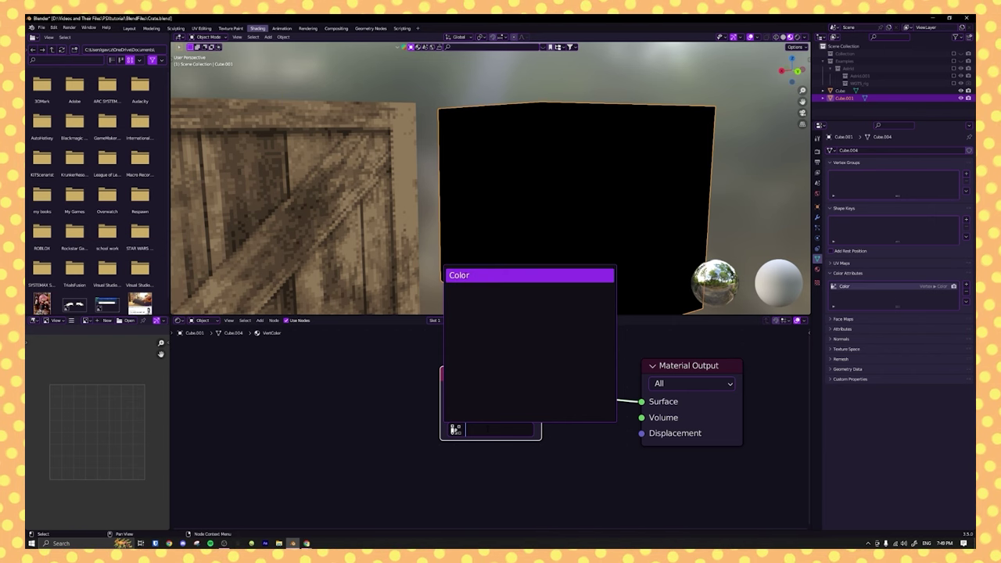
pyautogui.click(467, 276)
pyautogui.moveTo(467, 375); pyautogui.dragTo(469, 385)
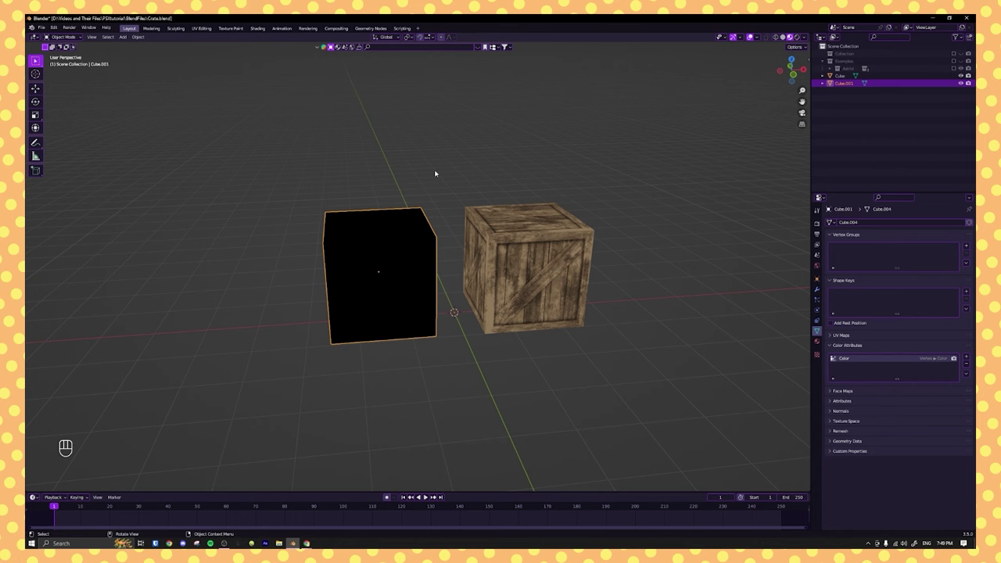
# - In the Layout workspace, select the black cube and switch it to Vertex Paint mode
pyautogui.click(435, 175)
pyautogui.click(430, 253)
pyautogui.scroll(2, 429, 253)
pyautogui.moveTo(427, 253); pyautogui.dragTo(472, 246, button='middle')
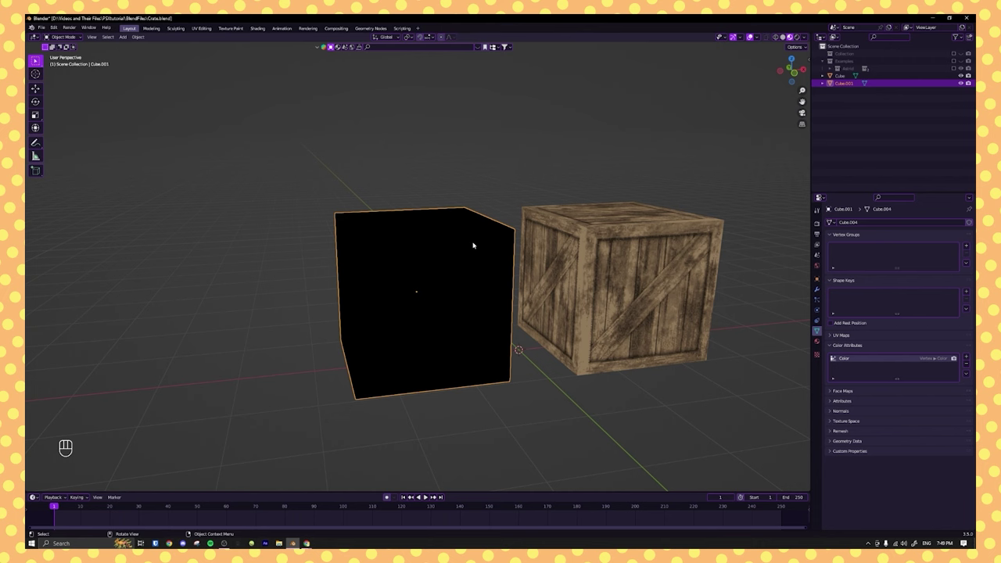
pyautogui.click(482, 182)
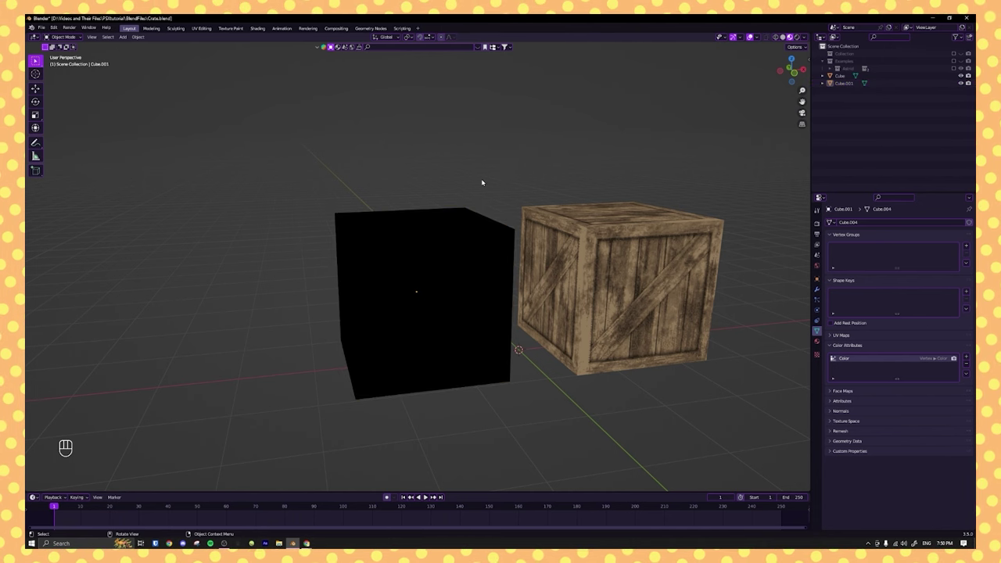
pyautogui.click(452, 215)
pyautogui.moveTo(453, 215); pyautogui.dragTo(455, 223, button='middle')
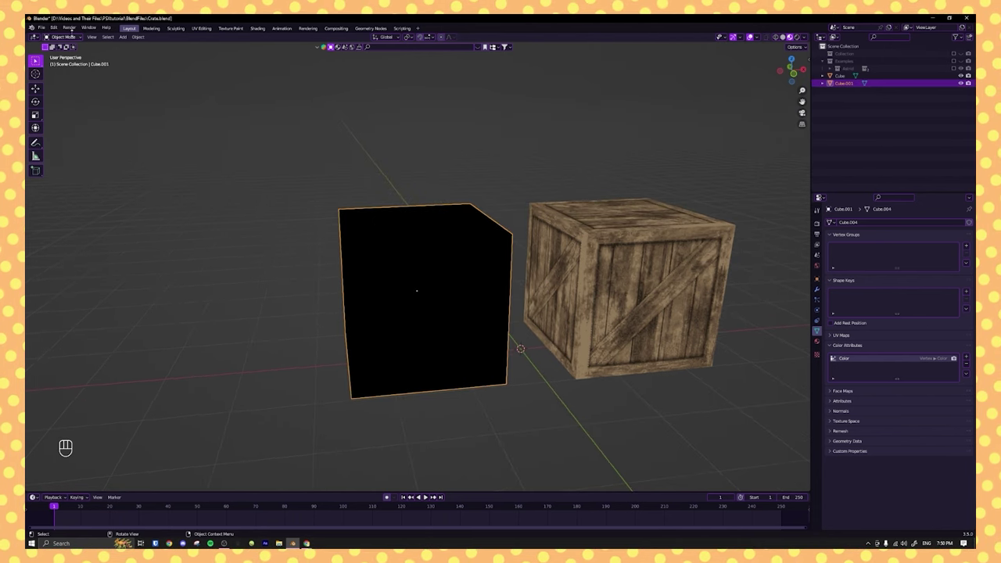
pyautogui.click(74, 39)
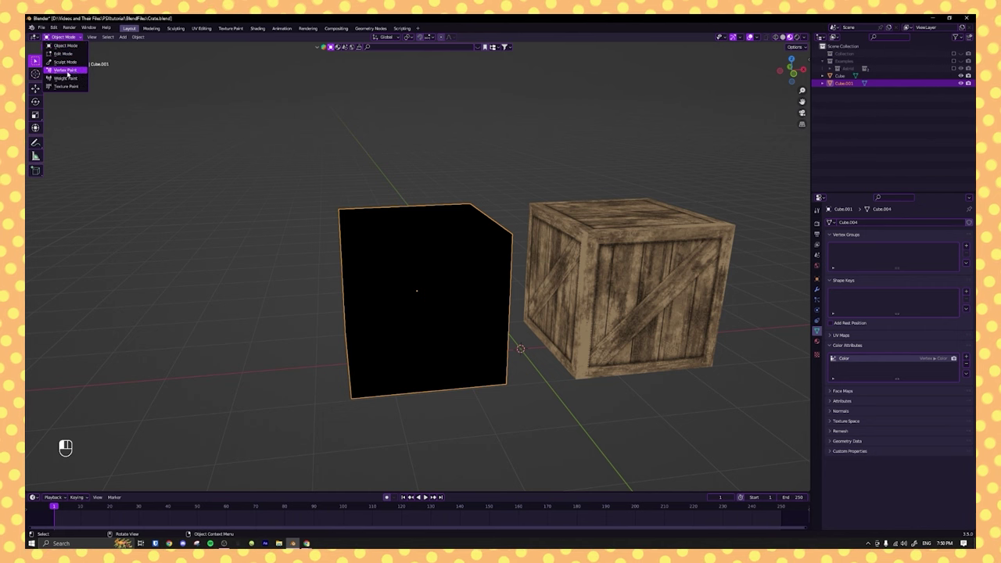
pyautogui.click(66, 70)
# - Pick a dark orange brush color and paint it over the whole black cube
pyautogui.scroll(1, 280, 162)
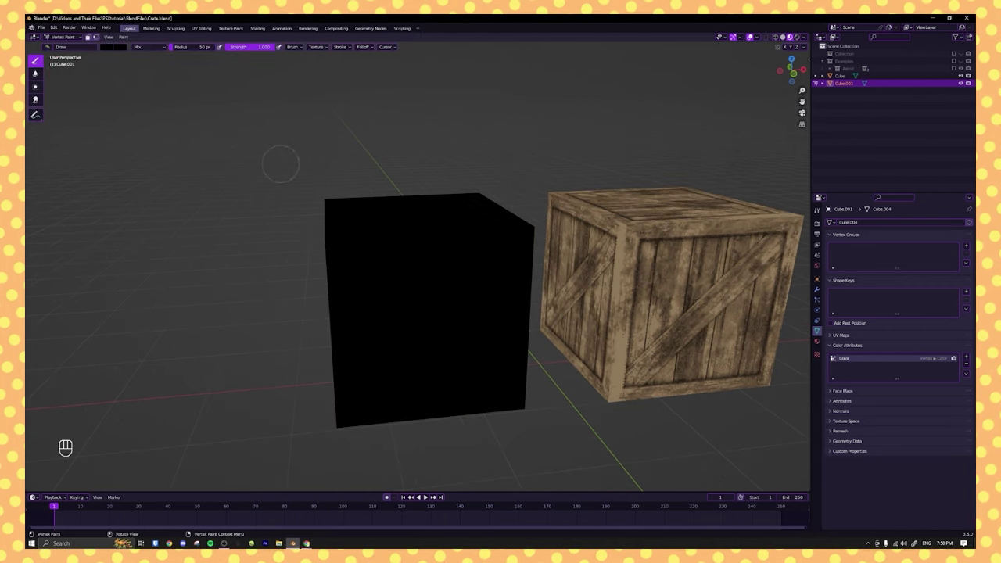
pyautogui.click(104, 47)
pyautogui.moveTo(163, 89); pyautogui.dragTo(163, 57)
pyautogui.click(116, 100)
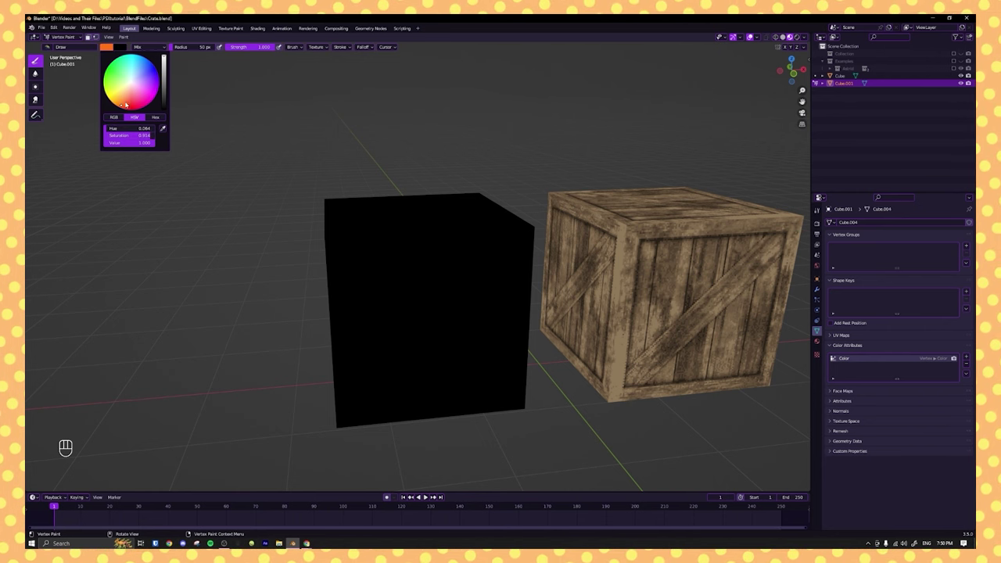
pyautogui.moveTo(164, 78); pyautogui.dragTo(165, 81)
pyautogui.click(330, 233)
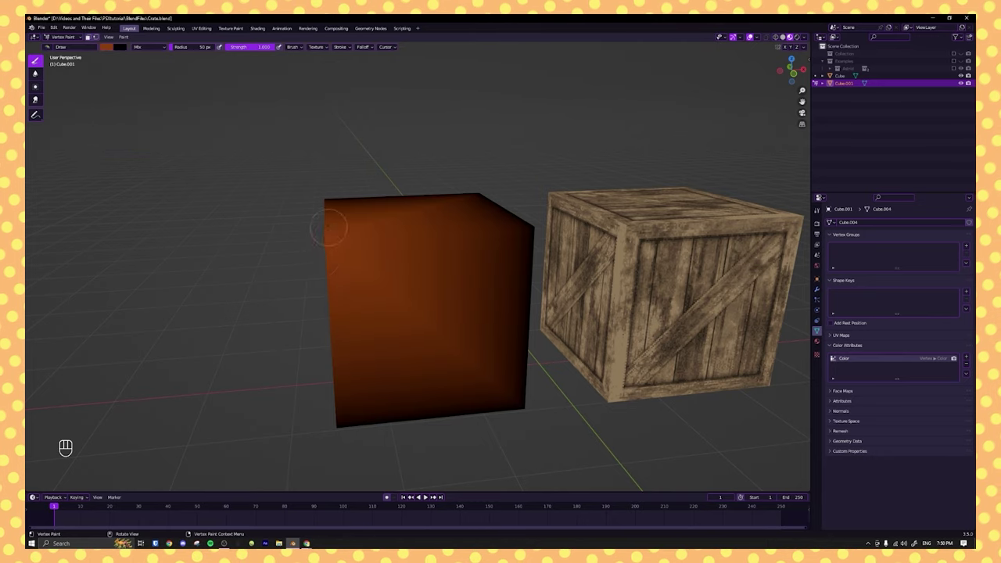
pyautogui.scroll(1, 349, 243)
pyautogui.moveTo(347, 244); pyautogui.dragTo(532, 303, button='middle')
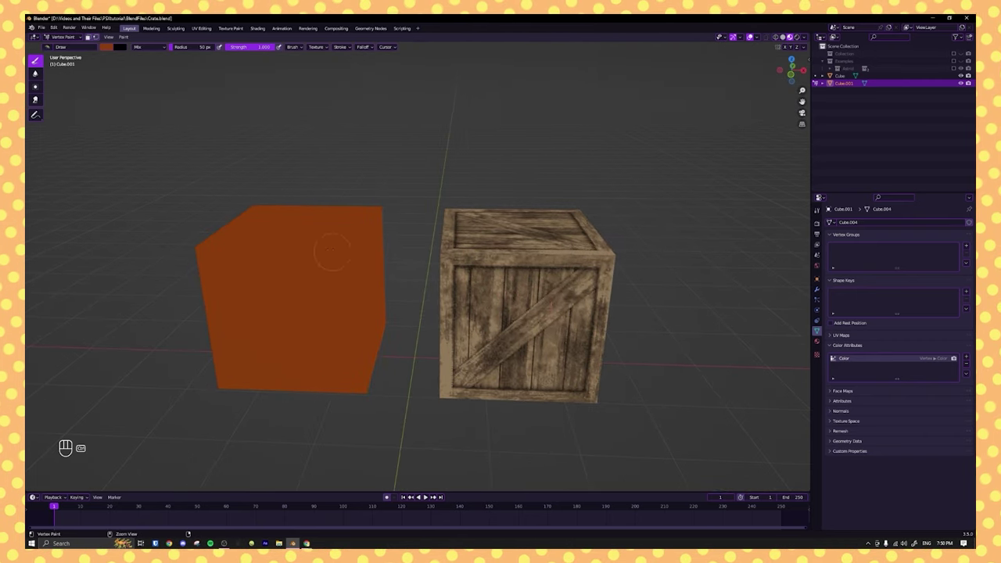
# - Return to Object Mode and select the orange vertex-painted cube
pyautogui.click(62, 37)
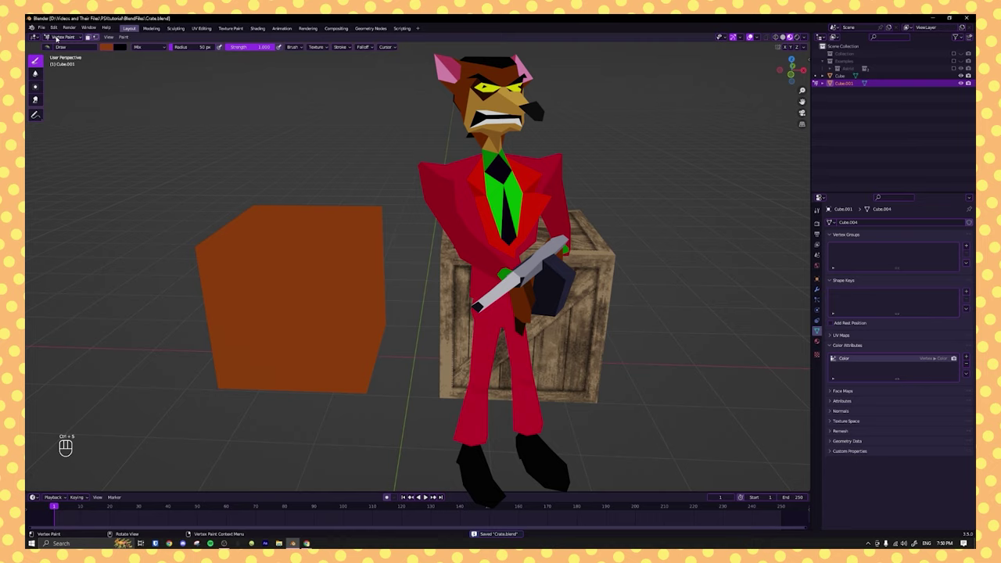
pyautogui.click(65, 45)
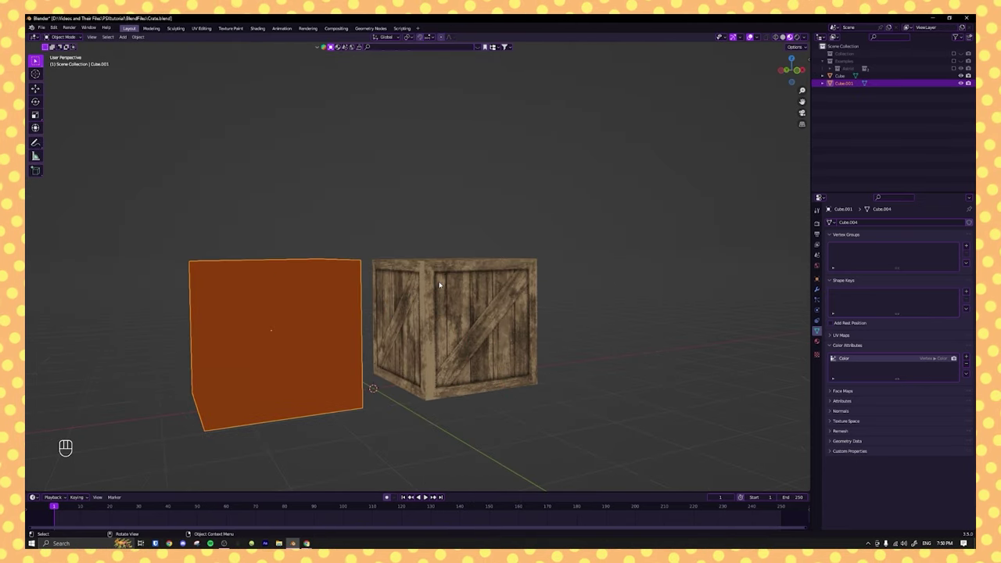
pyautogui.scroll(4, 440, 285)
pyautogui.scroll(-4, 518, 192)
pyautogui.keyDown('shift'); pyautogui.moveTo(412, 330); pyautogui.dragTo(451, 242, button='middle'); pyautogui.keyUp('shift')
pyautogui.click(401, 189)
pyautogui.click(351, 224)
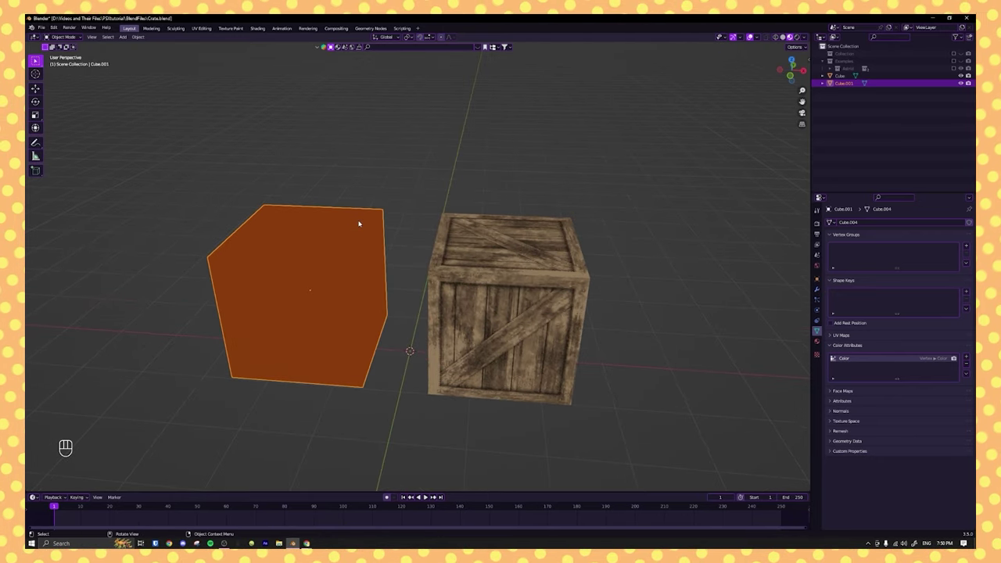
pyautogui.press('x')
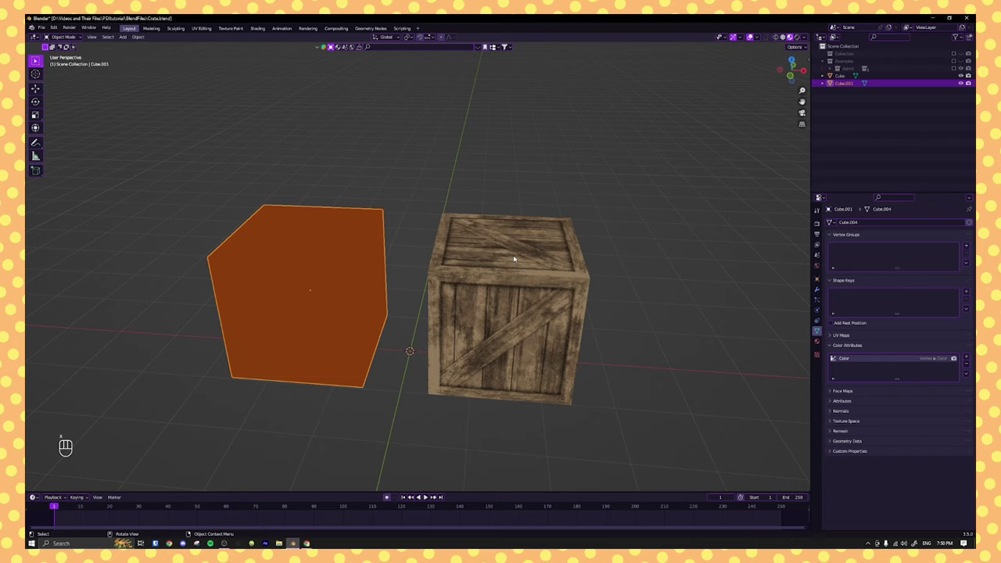
# - Hide the orange cube and select the textured crate
pyautogui.click(514, 258)
pyautogui.scroll(2, 514, 258)
pyautogui.moveTo(514, 259); pyautogui.dragTo(540, 252, button='middle')
pyautogui.keyDown('shift'); pyautogui.moveTo(500, 298); pyautogui.dragTo(503, 280, button='middle'); pyautogui.keyUp('shift')
pyautogui.click(266, 287)
pyautogui.press('h')
pyautogui.click(508, 317)
pyautogui.moveTo(512, 320); pyautogui.dragTo(529, 250, button='middle')
pyautogui.click(648, 226)
pyautogui.click(607, 245)
pyautogui.moveTo(608, 246); pyautogui.dragTo(541, 265, button='middle')
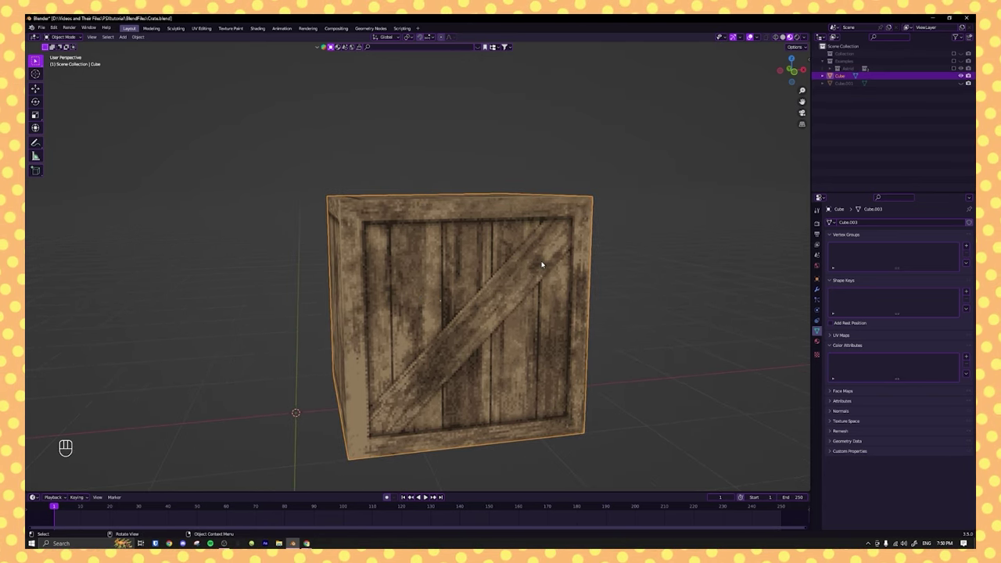
# - In the Shading workspace, add a color attribute named Color to the crate, with Vertex domain and Color data type
pyautogui.click(258, 28)
pyautogui.scroll(-7, 424, 254)
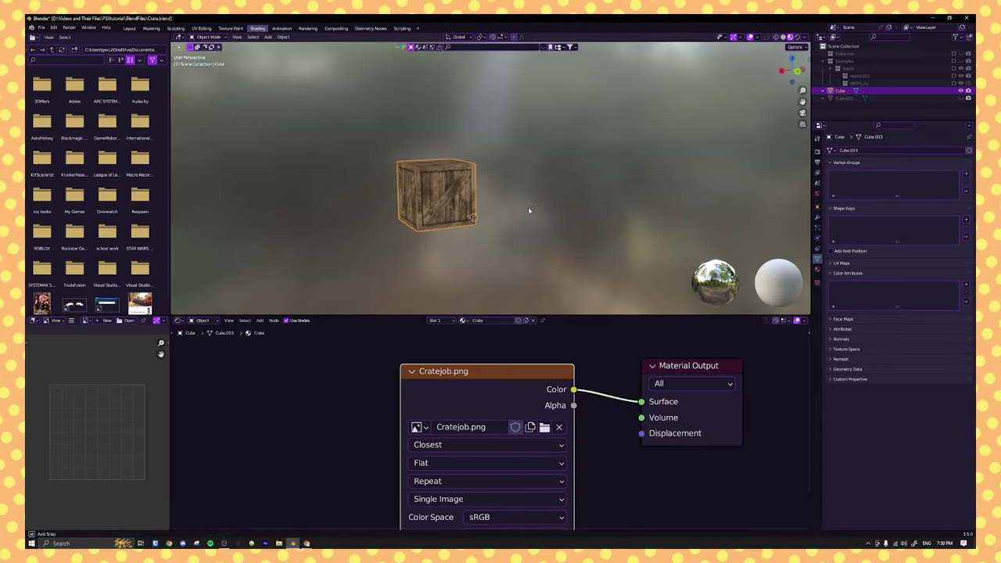
pyautogui.click(966, 287)
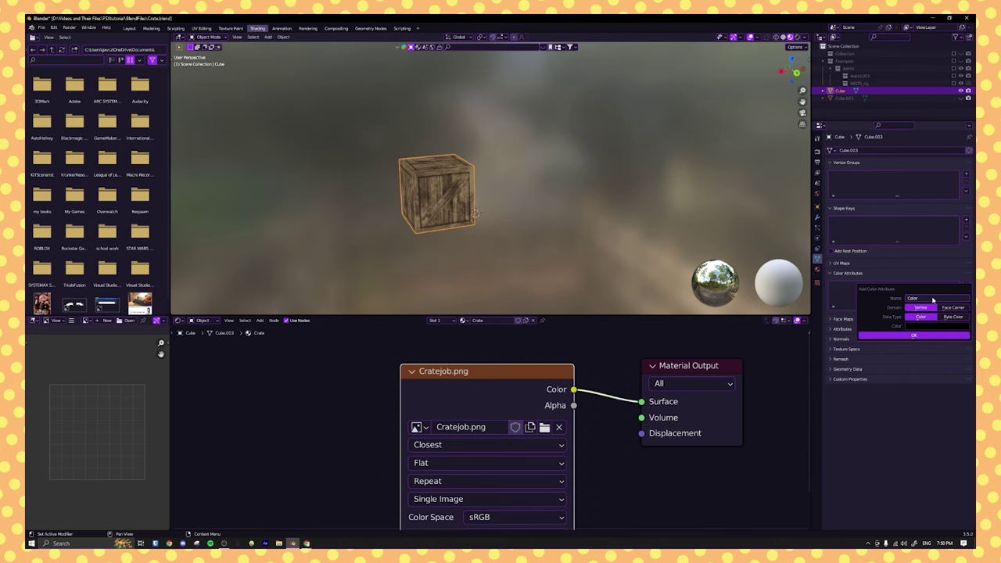
pyautogui.click(893, 336)
# - Add a Color Attribute node below the Cratejob.png texture node in the Crate material
pyautogui.hotkey('shift', 'a')
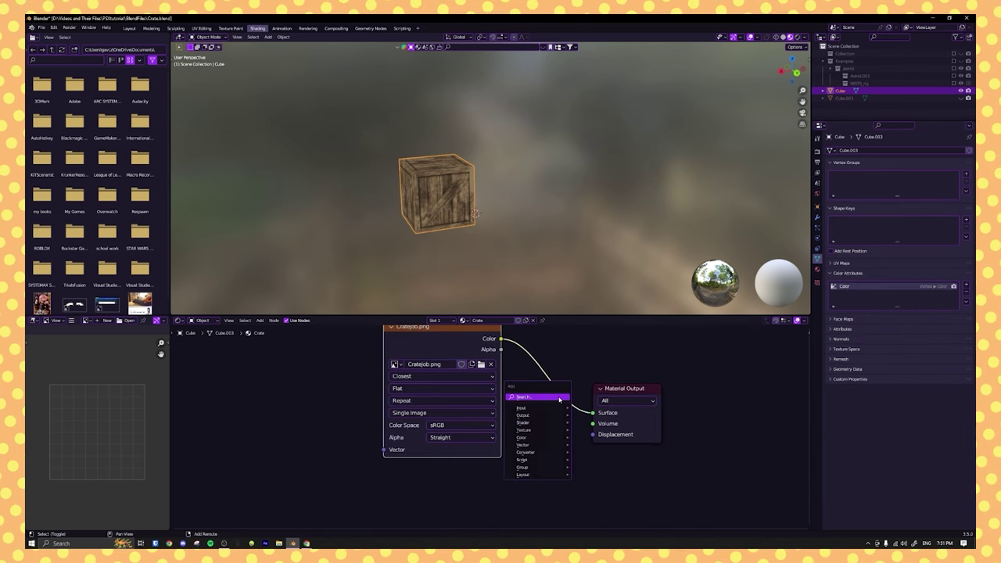
pyautogui.click(561, 399)
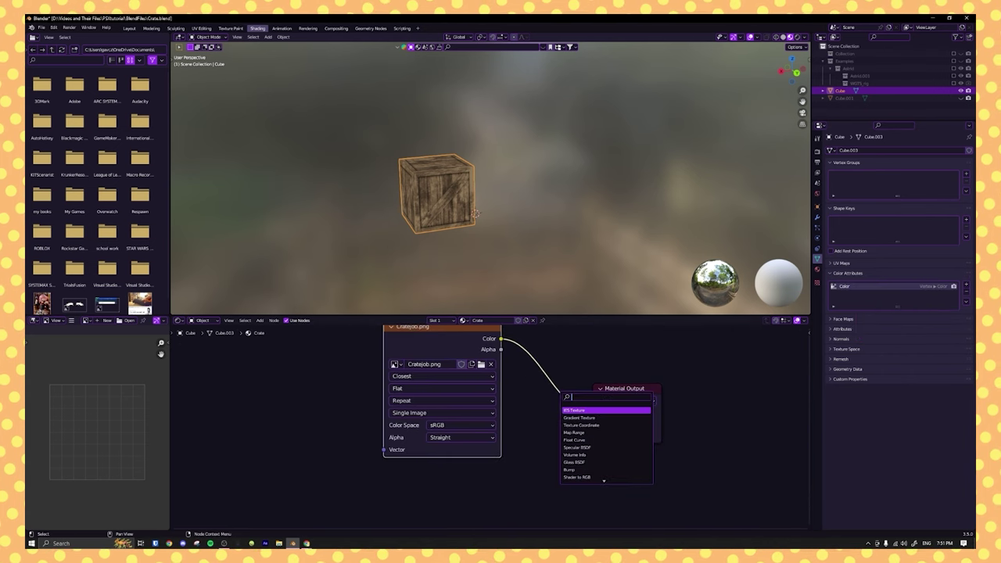
pyautogui.write('color')
pyautogui.press('Down')
pyautogui.press('Down')
pyautogui.press('Down')
pyautogui.press('Return')
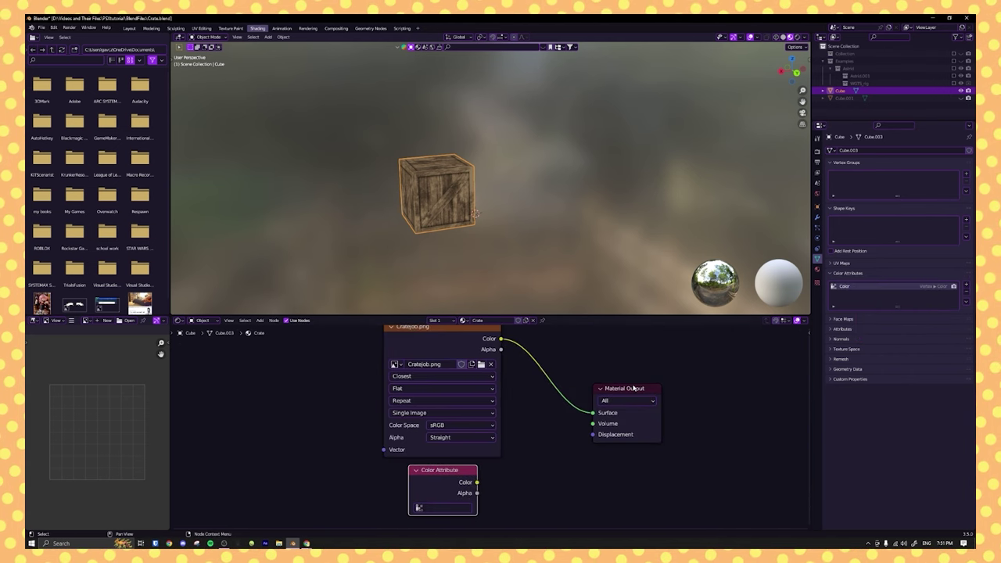
# - Add a Mix node with the Color data type and insert it between the Cratejob.png texture and the Material Output
pyautogui.hotkey('shift', 'a')
pyautogui.click(648, 357)
pyautogui.write('mix')
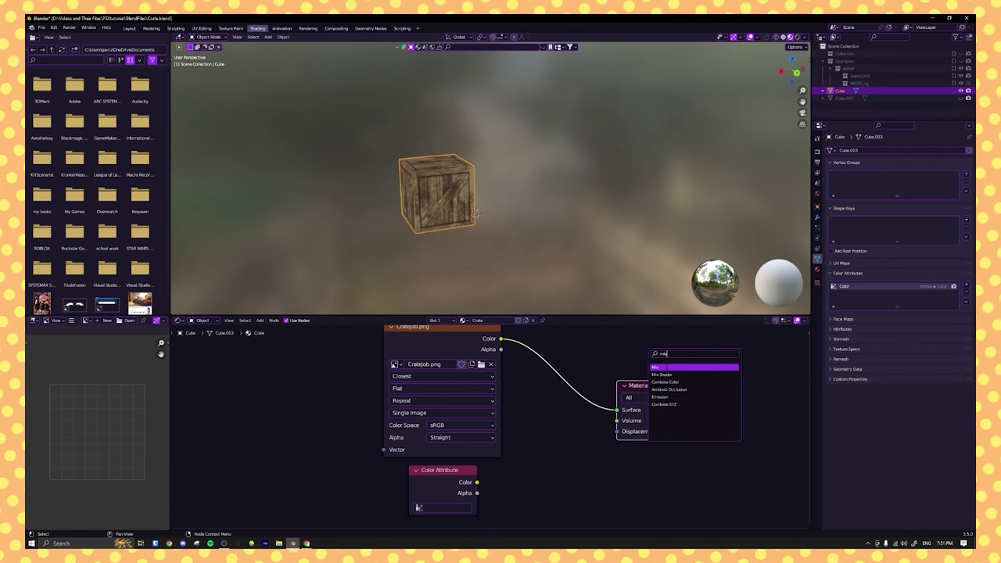
pyautogui.press('Return')
pyautogui.click(725, 393)
pyautogui.click(725, 392)
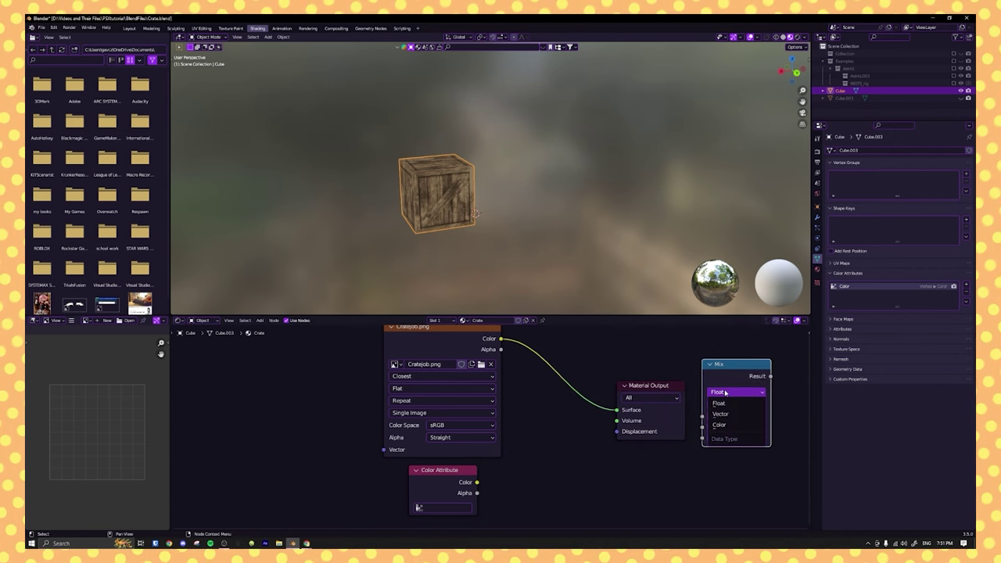
pyautogui.click(727, 413)
pyautogui.moveTo(723, 373); pyautogui.dragTo(560, 355)
# - Link the Color Attribute's Color output to the Mix node's B input
pyautogui.click(475, 483)
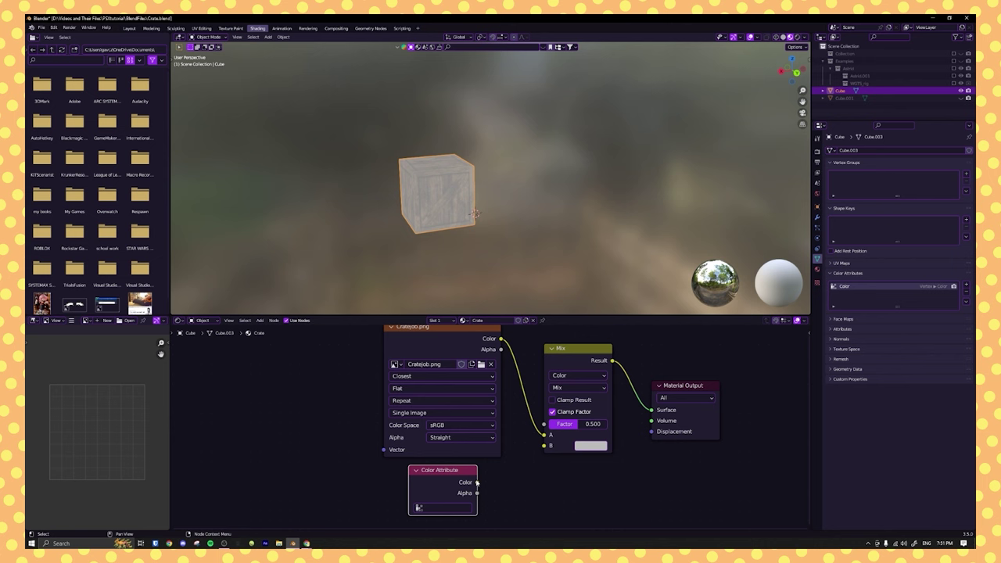
pyautogui.moveTo(538, 449); pyautogui.dragTo(539, 447)
pyautogui.moveTo(540, 448); pyautogui.dragTo(507, 463, button='middle')
# - Set the Mix node's blending mode to Multiply and its Factor to 1.000
pyautogui.click(556, 402)
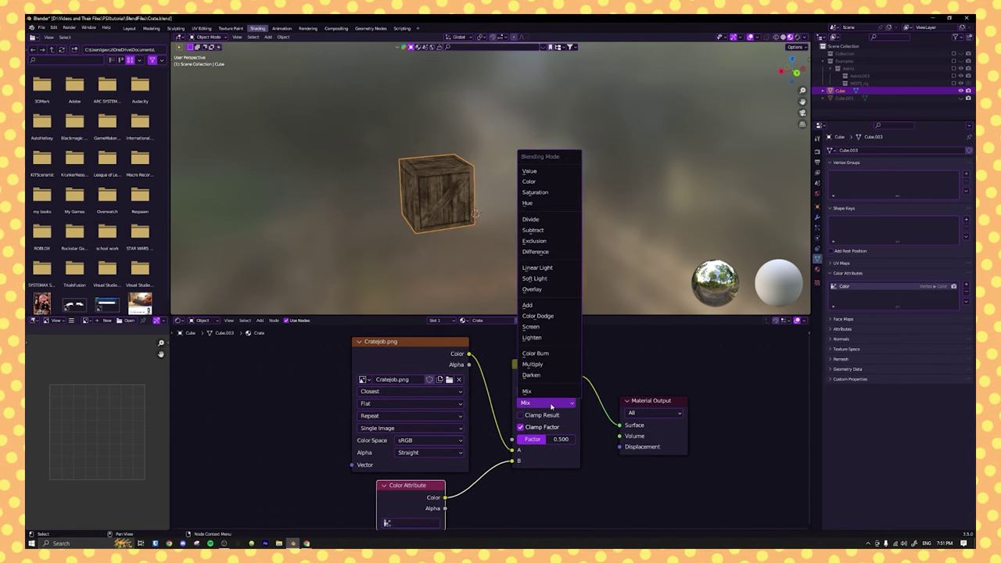
pyautogui.click(533, 363)
pyautogui.scroll(2, 493, 426)
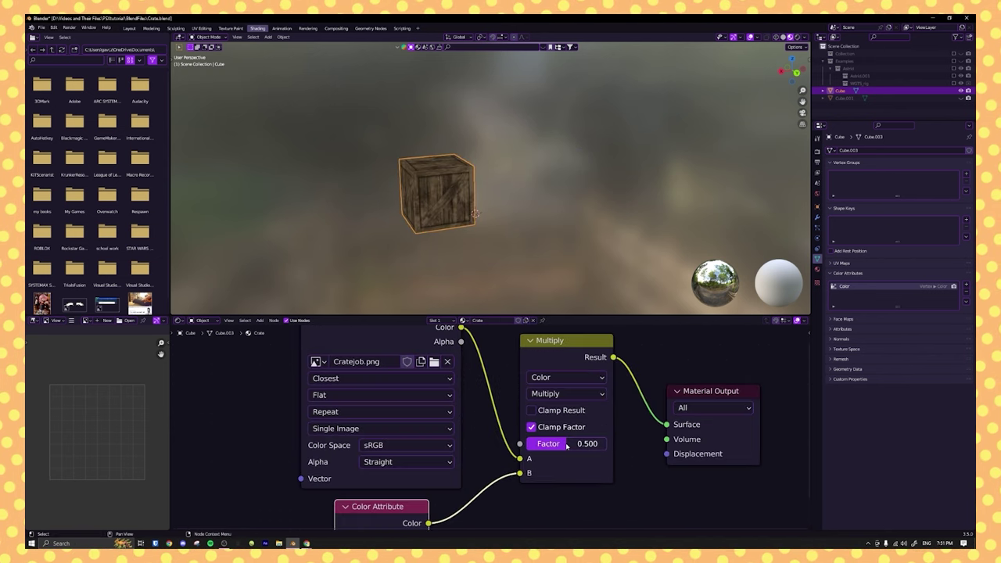
pyautogui.moveTo(567, 445); pyautogui.dragTo(617, 445)
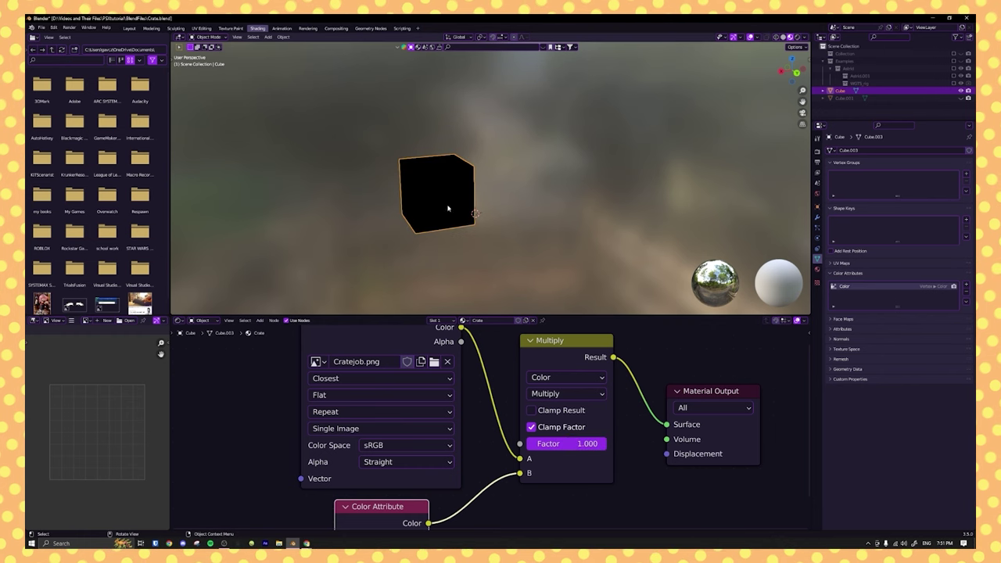
# - Return to the Layout workspace and switch the crate to Vertex Paint mode
pyautogui.click(133, 28)
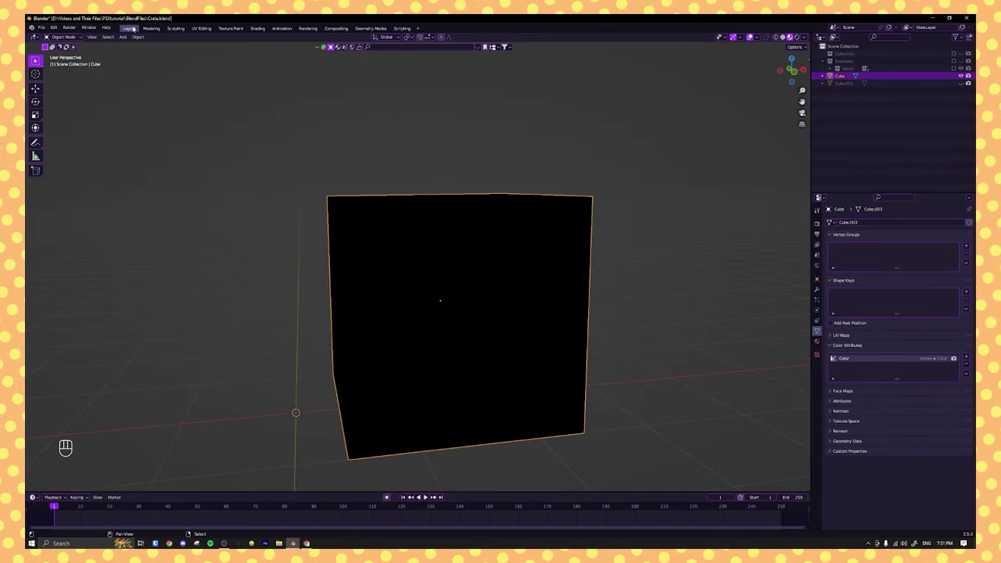
pyautogui.click(62, 37)
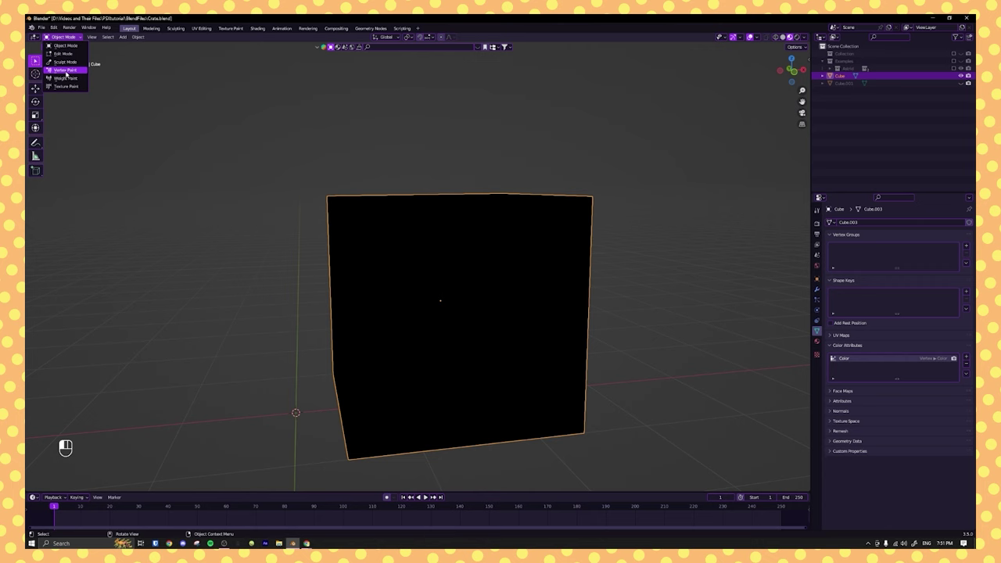
pyautogui.click(66, 70)
# - Brighten the brush color to a vivid orange and set the brush radius to 90 px
pyautogui.click(105, 47)
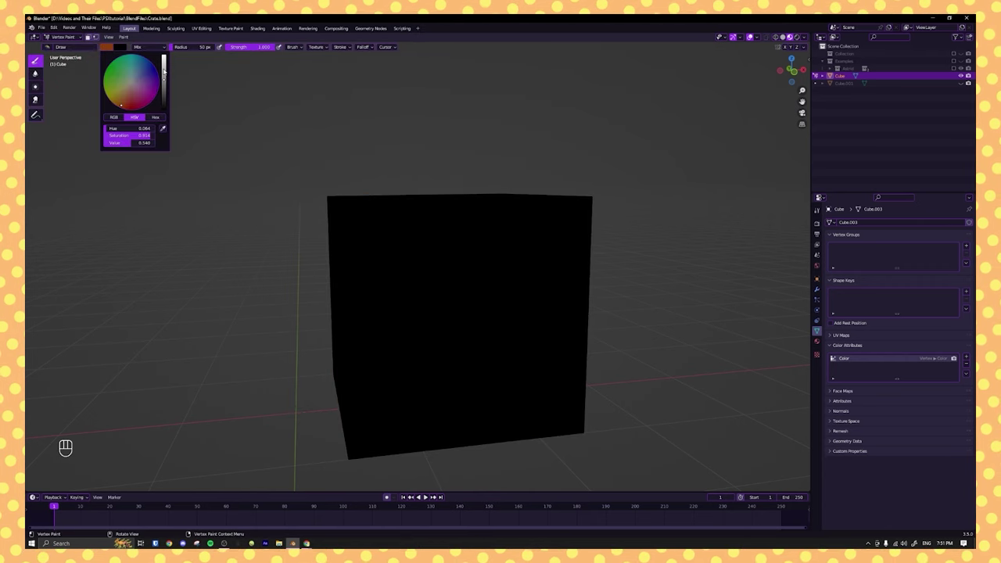
pyautogui.moveTo(164, 72); pyautogui.dragTo(165, 57)
pyautogui.scroll(-3, 397, 218)
pyautogui.moveTo(387, 213); pyautogui.dragTo(402, 223, button='middle')
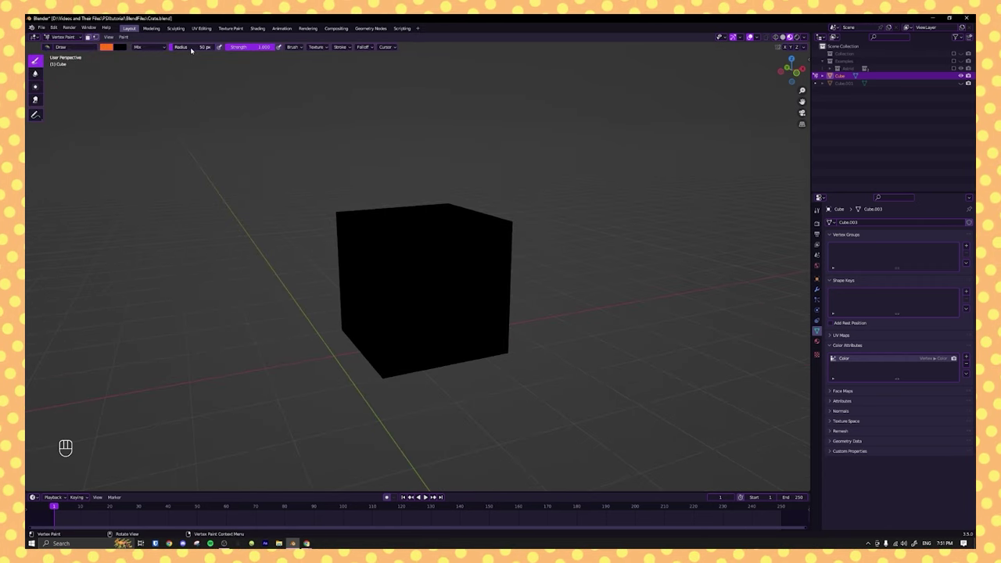
pyautogui.moveTo(187, 47); pyautogui.dragTo(189, 47)
# - Paint the crate's nearest upper corner with the bright orange vertex color
pyautogui.moveTo(427, 241)
pyautogui.mouseDown(button='middle')
pyautogui.moveTo(471, 234)
pyautogui.moveTo(420, 252)
pyautogui.moveTo(431, 237)
pyautogui.moveTo(445, 320)
pyautogui.moveTo(451, 292)
pyautogui.mouseUp(button='middle')
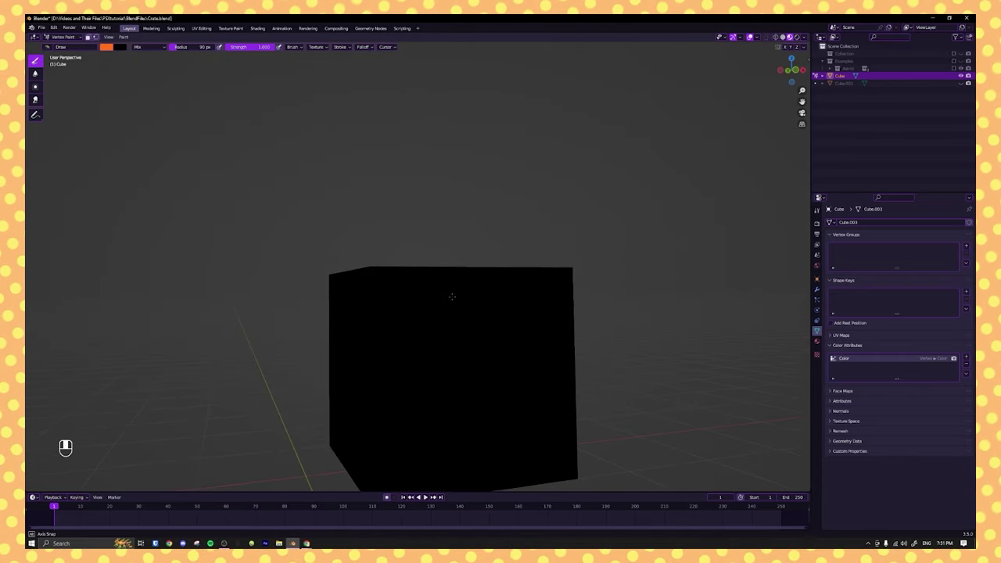
pyautogui.moveTo(379, 277); pyautogui.dragTo(404, 288, button='middle')
pyautogui.click(370, 277)
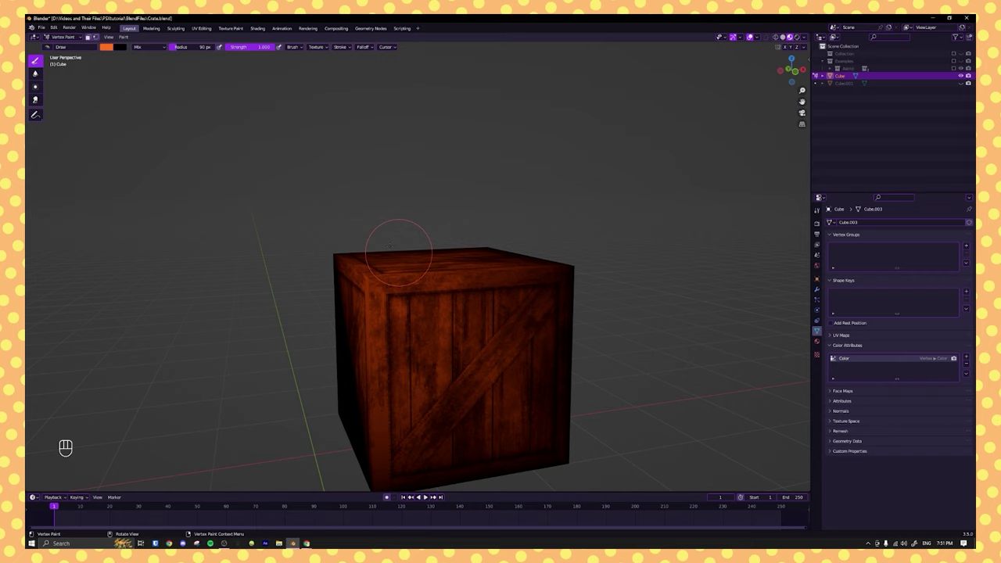
# - Undo the last orange paint stroke and set the brush color's saturation to zero for white
pyautogui.hotkey('ctrl', 'z')
pyautogui.click(107, 47)
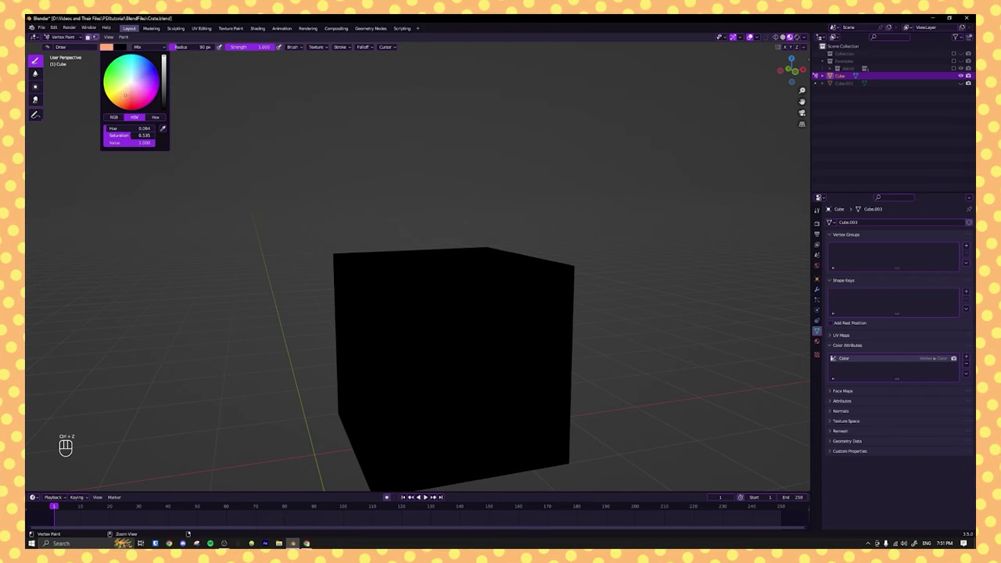
pyautogui.moveTo(132, 135); pyautogui.dragTo(102, 135)
# - Paint the crate's upper corners white with the vertex brush, leaving its lower corners dark
pyautogui.moveTo(439, 291); pyautogui.dragTo(344, 288)
pyautogui.moveTo(550, 275)
pyautogui.mouseDown(button='middle')
pyautogui.moveTo(683, 291)
pyautogui.moveTo(610, 285)
pyautogui.mouseUp(button='middle')
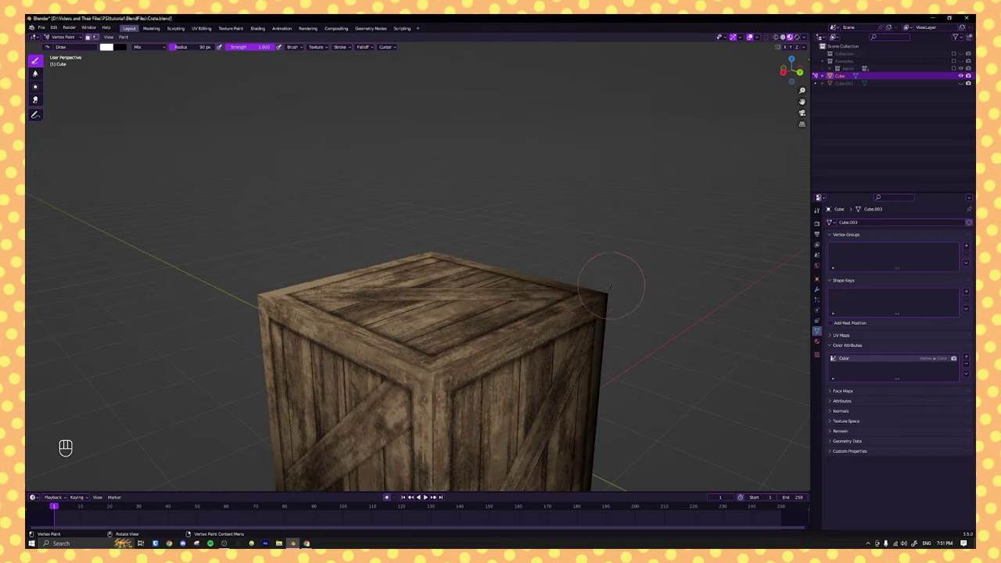
pyautogui.moveTo(610, 285); pyautogui.dragTo(579, 301)
pyautogui.scroll(-5, 470, 368)
pyautogui.moveTo(427, 380)
pyautogui.mouseDown(button='middle')
pyautogui.moveTo(526, 354)
pyautogui.moveTo(567, 356)
pyautogui.mouseUp(button='middle')
pyautogui.scroll(5, 567, 356)
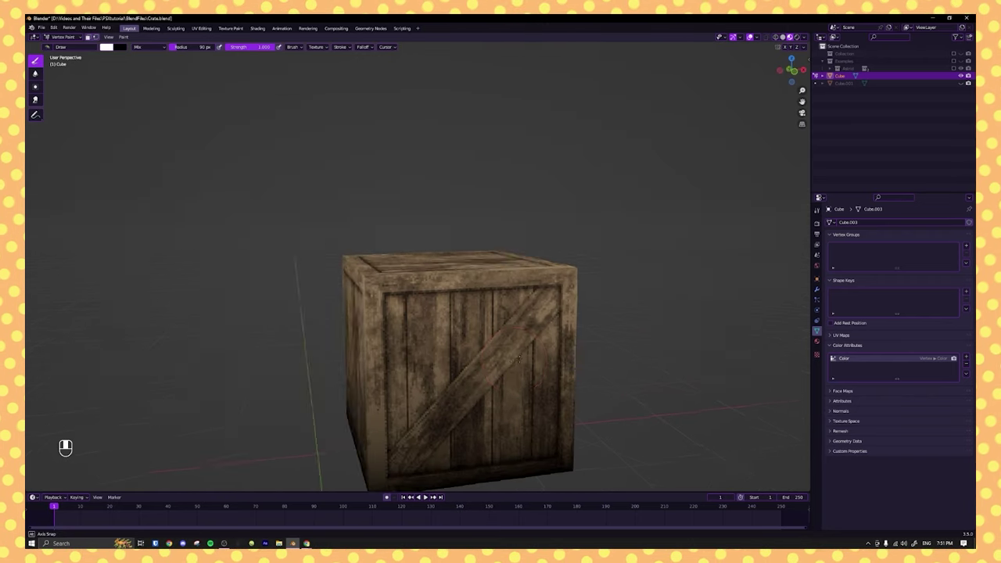
# - Examine the crate's painted shading from several sides, from the upper edges to the base
pyautogui.moveTo(501, 356); pyautogui.dragTo(552, 344, button='middle')
pyautogui.keyDown('shift'); pyautogui.moveTo(552, 344); pyautogui.dragTo(443, 228, button='middle'); pyautogui.keyUp('shift')
pyautogui.scroll(-4, 539, 249)
pyautogui.scroll(4, 444, 227)
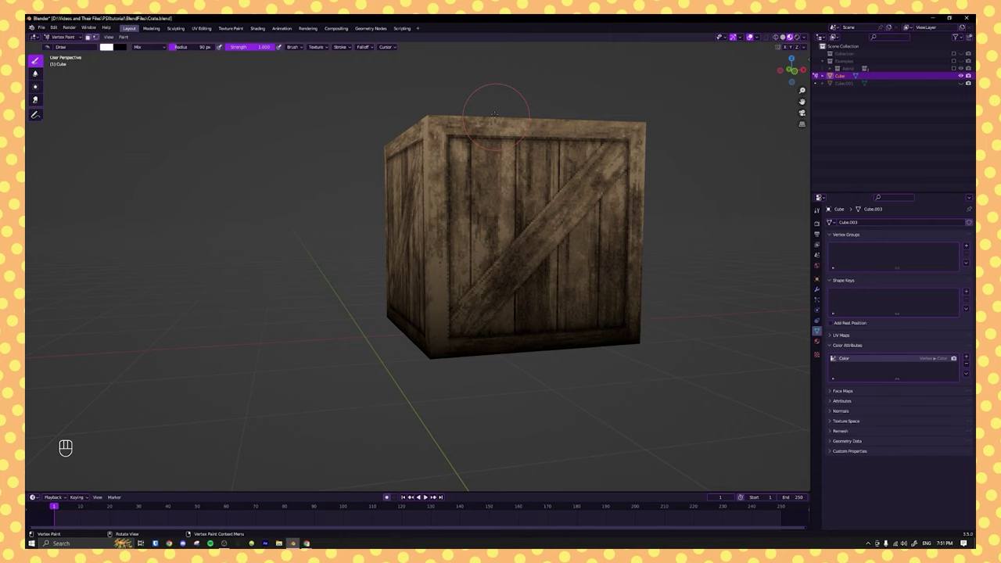
pyautogui.moveTo(495, 114); pyautogui.dragTo(332, 139, button='middle')
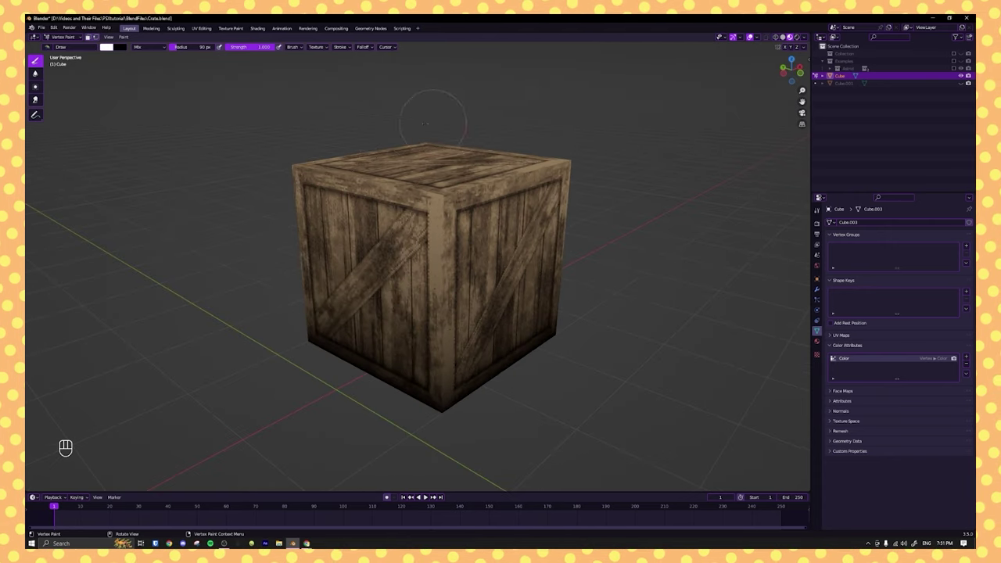
pyautogui.scroll(-2, 432, 123)
pyautogui.moveTo(508, 237); pyautogui.dragTo(469, 217, button='middle')
pyautogui.scroll(2, 469, 219)
pyautogui.scroll(-2, 473, 258)
pyautogui.moveTo(475, 270); pyautogui.dragTo(362, 274, button='middle')
# - Set the brush color to black and darken the two upper corners of one side of the crate
pyautogui.click(106, 47)
pyautogui.moveTo(164, 85); pyautogui.dragTo(164, 112)
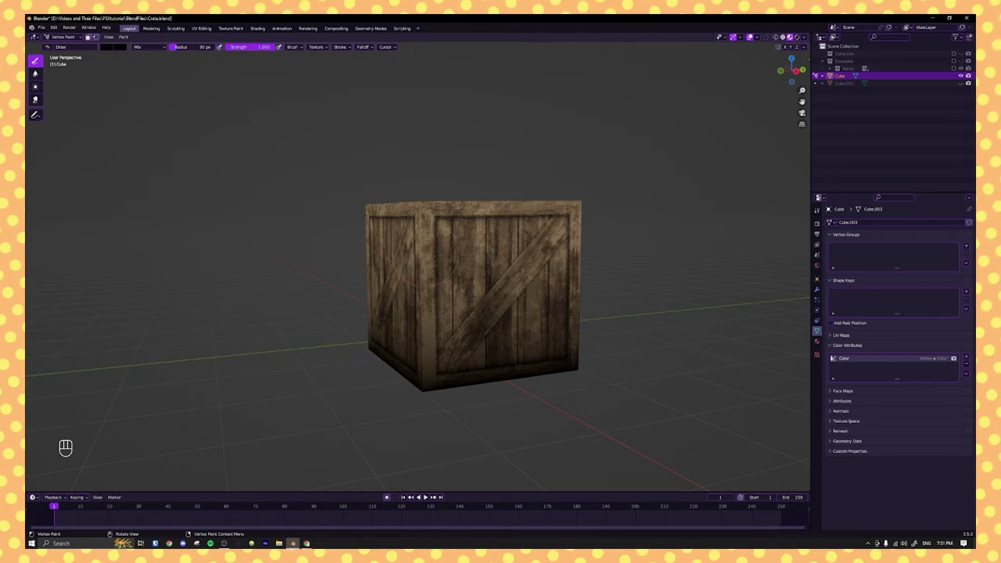
pyautogui.moveTo(411, 219); pyautogui.dragTo(407, 212)
pyautogui.moveTo(544, 252); pyautogui.dragTo(528, 279, button='middle')
pyautogui.moveTo(575, 255); pyautogui.dragTo(579, 248)
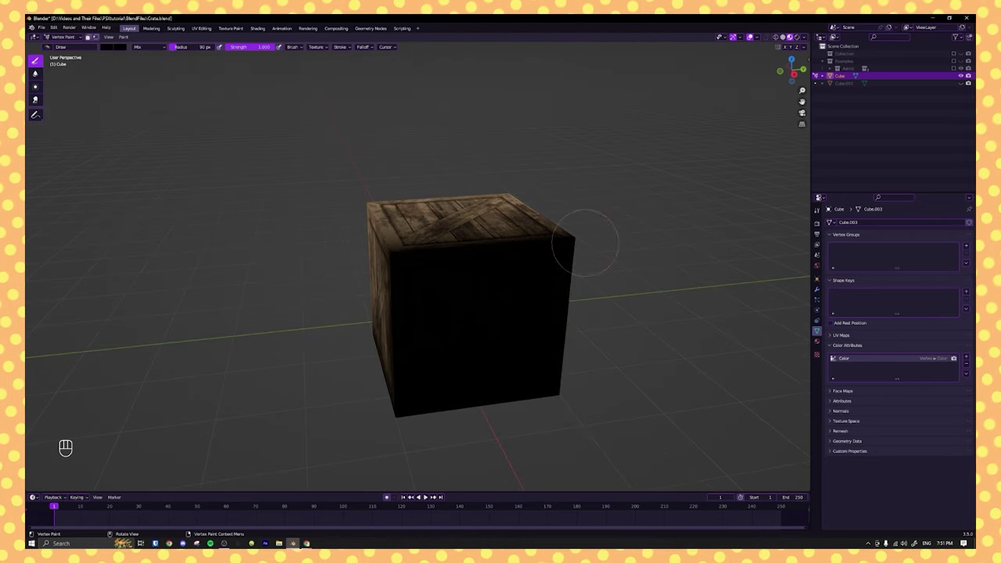
pyautogui.moveTo(585, 243)
pyautogui.mouseDown(button='middle')
pyautogui.moveTo(454, 275)
pyautogui.moveTo(315, 207)
pyautogui.moveTo(540, 245)
pyautogui.moveTo(606, 268)
pyautogui.moveTo(452, 248)
pyautogui.moveTo(391, 212)
pyautogui.mouseUp(button='middle')
pyautogui.scroll(1, 450, 247)
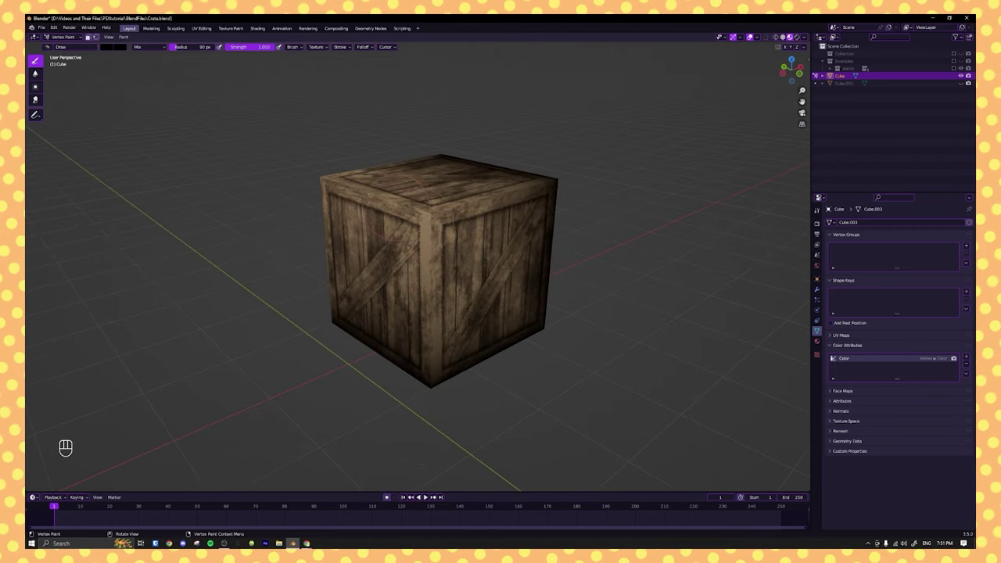
# - Return the crate from Vertex Paint to Object Mode and deselect it
pyautogui.click(74, 38)
pyautogui.click(72, 47)
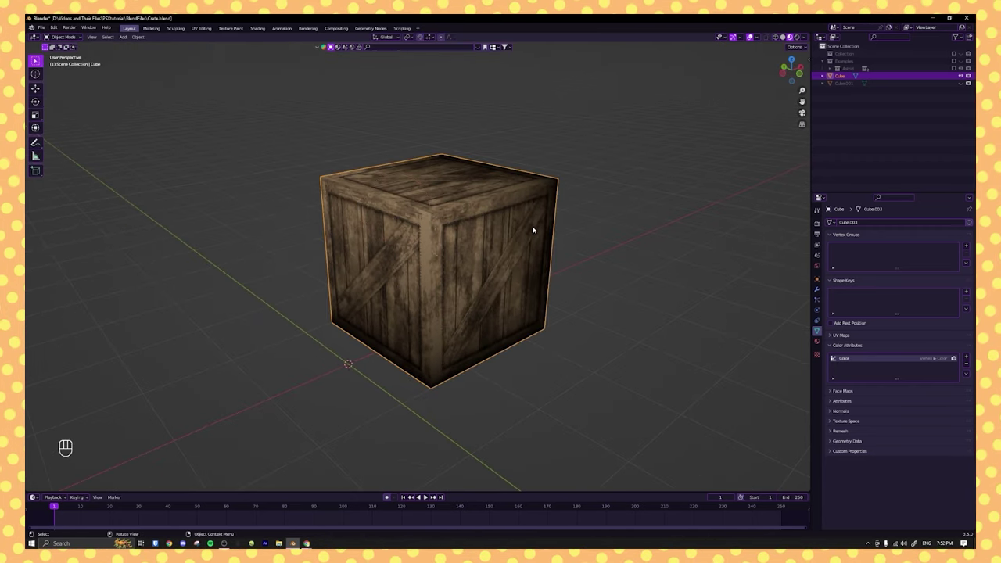
pyautogui.click(628, 248)
pyautogui.moveTo(628, 248); pyautogui.dragTo(540, 267, button='middle')
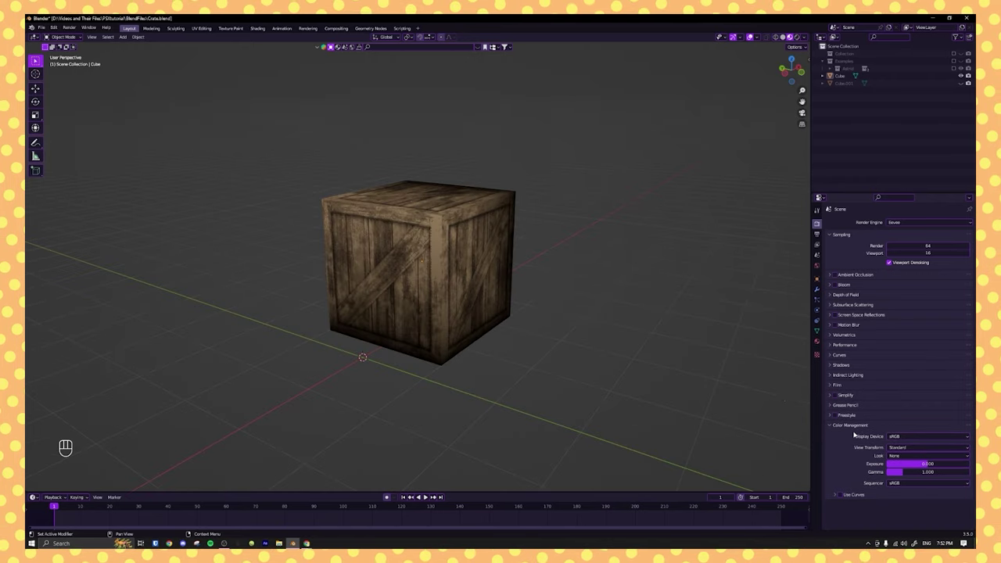
# - Collapse the Color Management section of the render settings
pyautogui.click(855, 423)
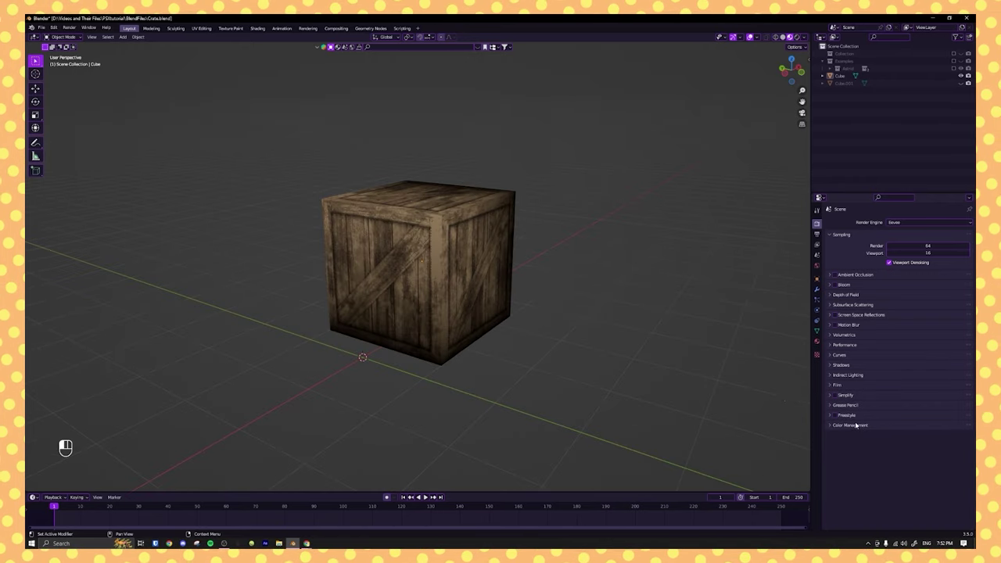
pyautogui.scroll(2, 553, 341)
pyautogui.click(519, 311)
pyautogui.moveTo(554, 342); pyautogui.dragTo(558, 304, button='middle')
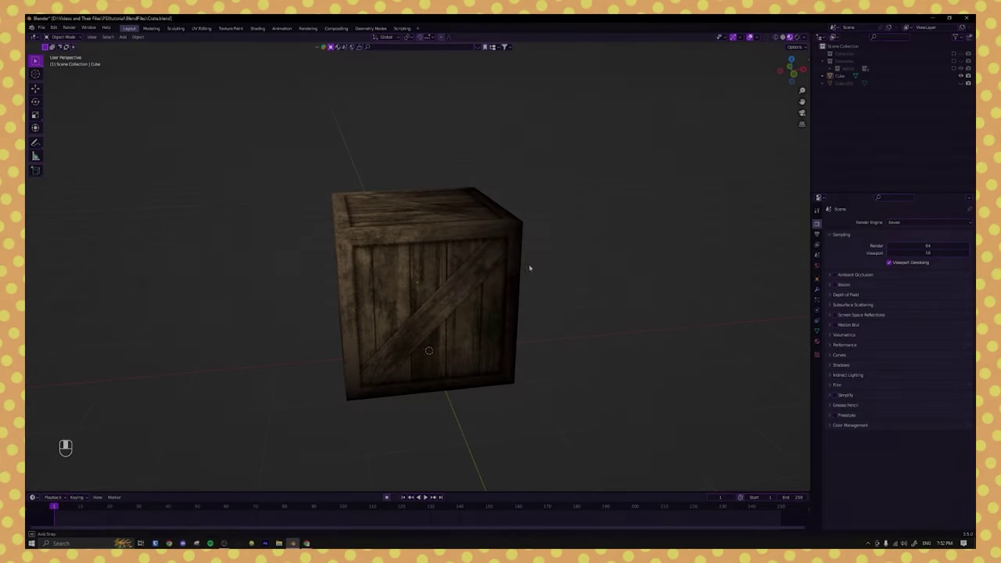
# - Move the crate slightly along the X axis and deselect it
pyautogui.click(485, 270)
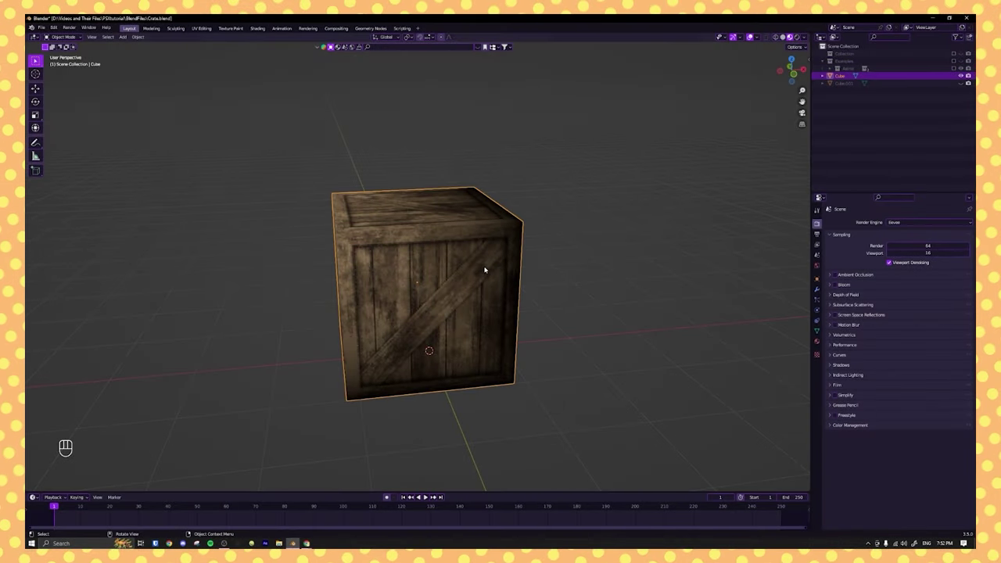
pyautogui.press('g')
pyautogui.press('x')
pyautogui.click(481, 268)
pyautogui.click(564, 298)
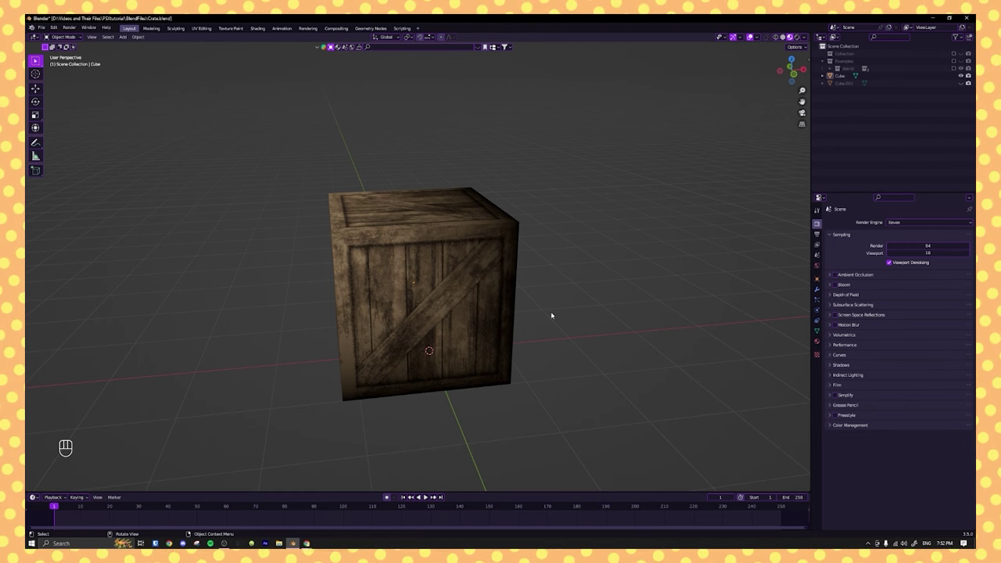
# - Enter Edit Mode on the crate, select one upper corner vertex and display its transform coordinates
pyautogui.click(488, 305)
pyautogui.press('Tab')
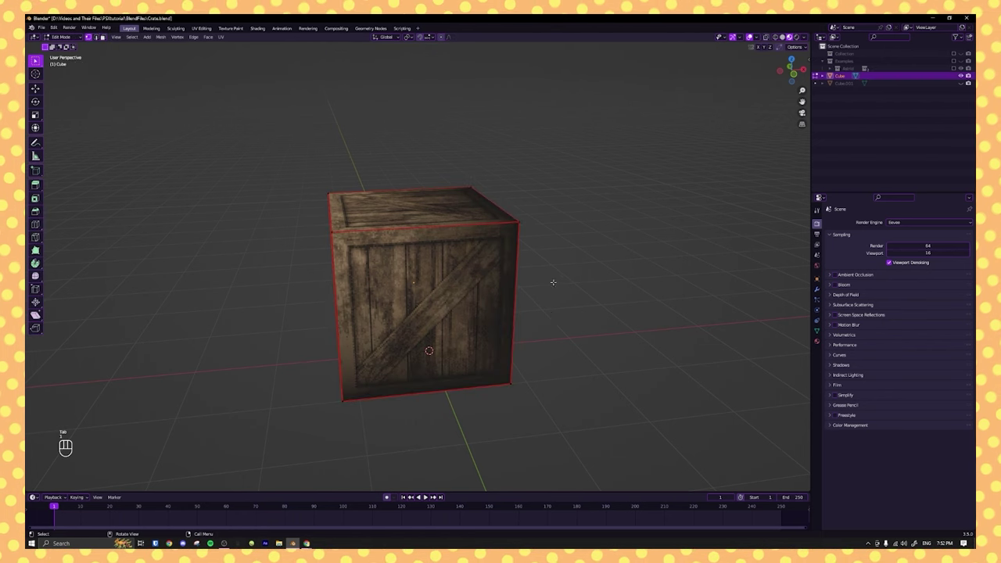
pyautogui.press('Tab')
pyautogui.moveTo(466, 278); pyautogui.dragTo(589, 276, button='middle')
pyautogui.press('Tab')
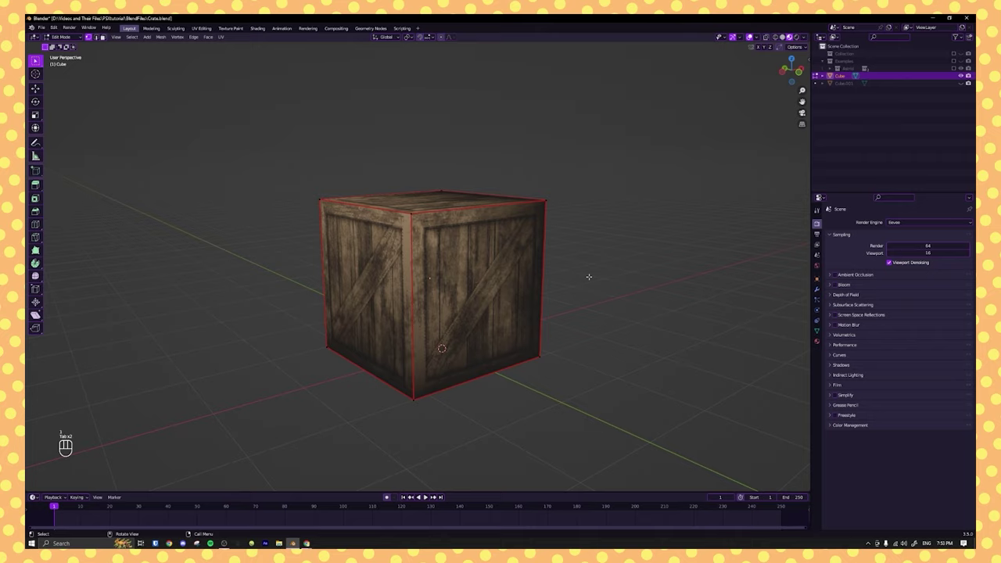
pyautogui.scroll(5, 560, 233)
pyautogui.moveTo(560, 233); pyautogui.dragTo(641, 198, button='middle')
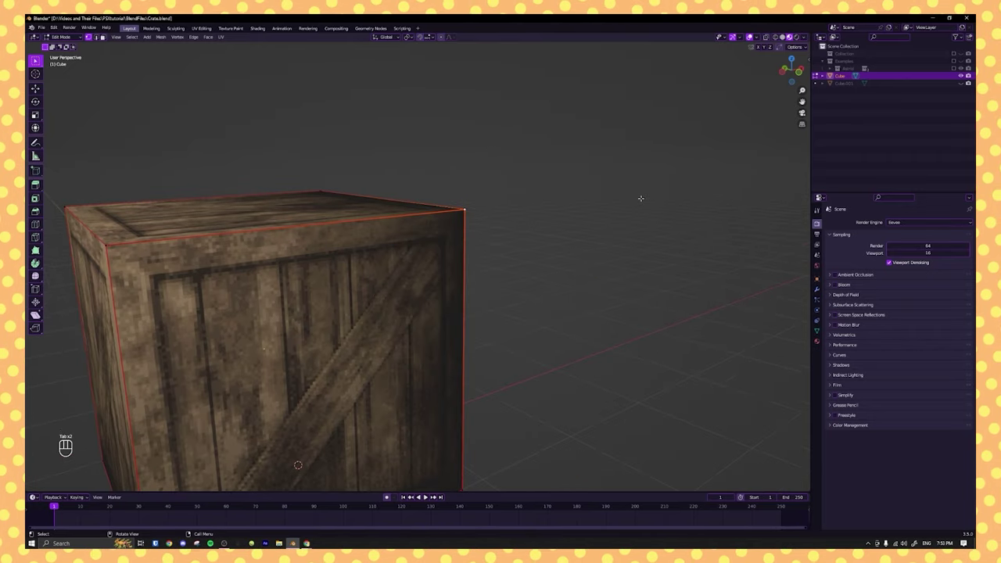
pyautogui.press('n')
pyautogui.scroll(1, 701, 192)
pyautogui.click(807, 61)
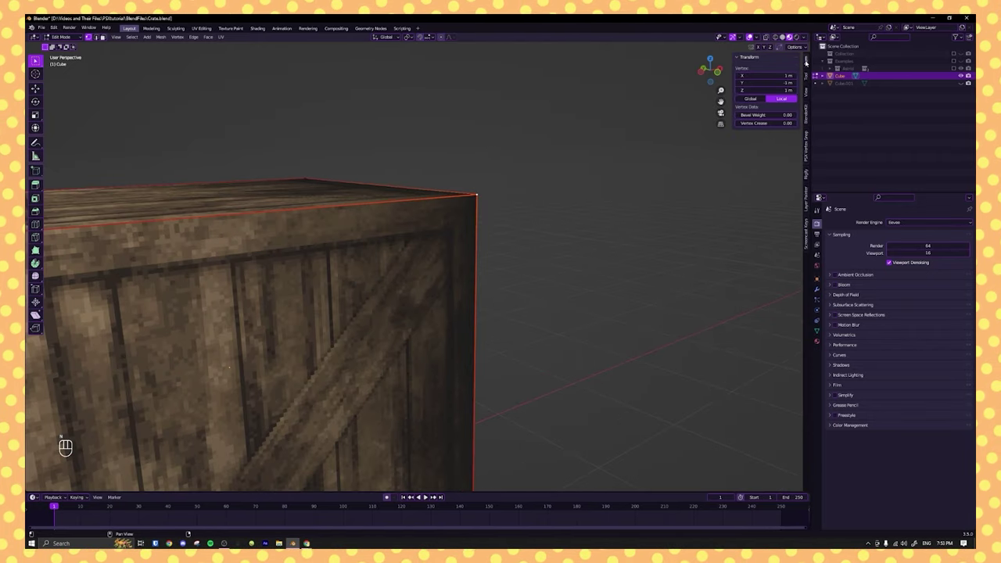
# - Try raising the selected corner vertex along Z to 1.2253 m, and undo the move
pyautogui.moveTo(518, 188); pyautogui.dragTo(548, 187, button='middle')
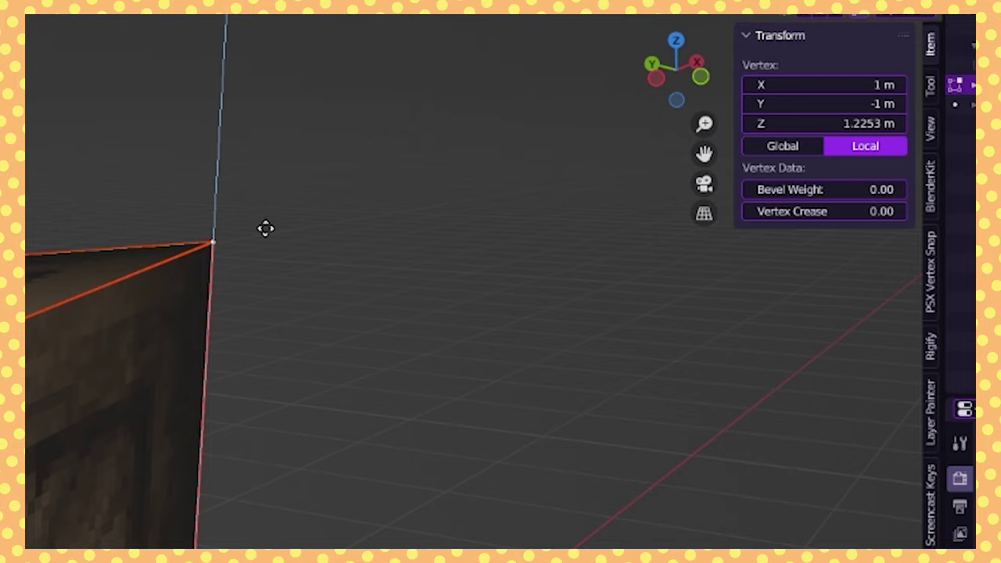
pyautogui.click(266, 228)
pyautogui.hotkey('ctrl', 'z')
# - Set the corner vertex's Z coordinate to 2 m and then to 3 m
pyautogui.scroll(-6, 340, 321)
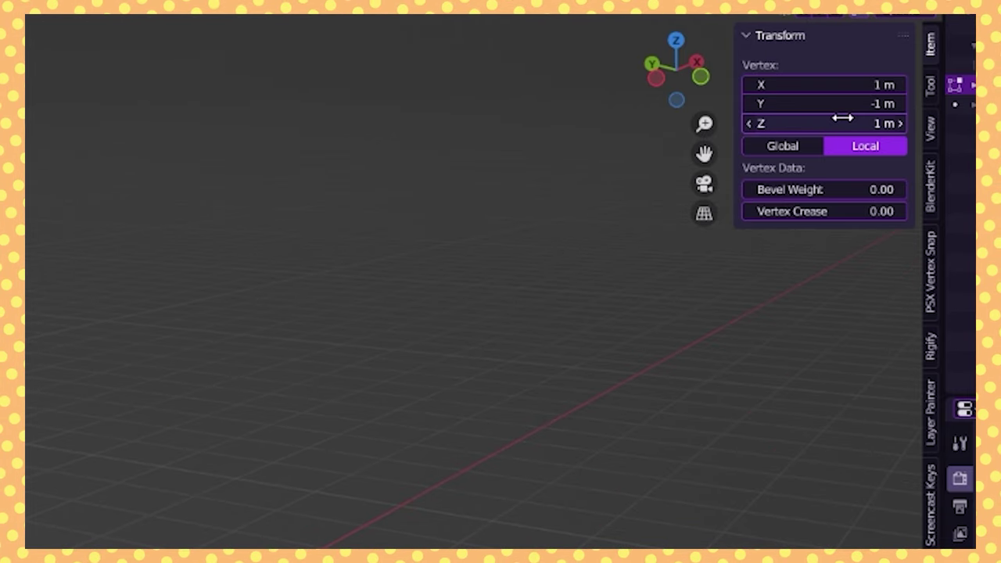
pyautogui.click(842, 122)
pyautogui.write('2')
pyautogui.press('Return')
pyautogui.click(781, 90)
pyautogui.write('3')
pyautogui.press('Return')
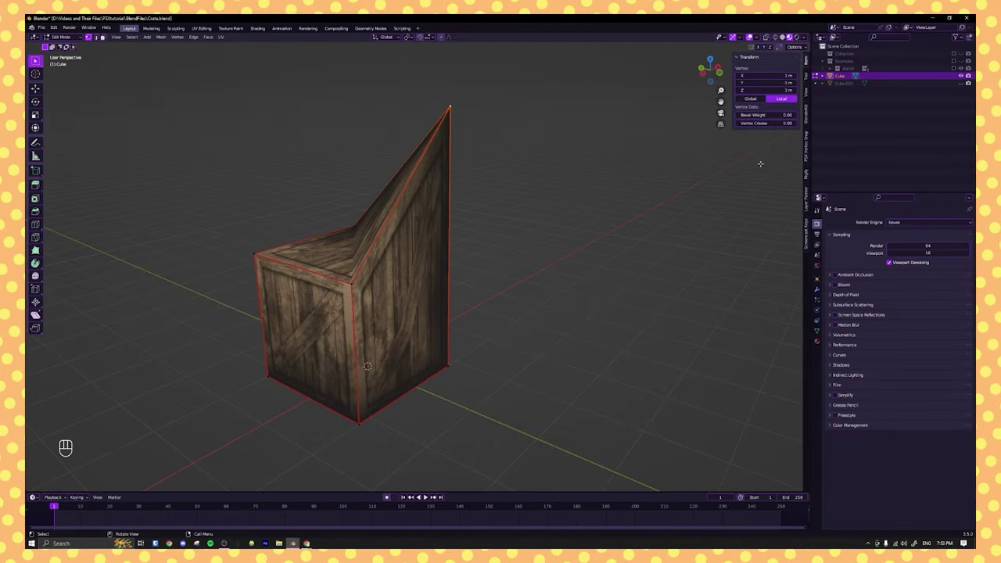
# - Undo both Z coordinate changes and return to Object Mode with the crate deselected
pyautogui.hotkey('ctrl', 'z')
pyautogui.hotkey('ctrl', 'z')
pyautogui.press('Tab')
pyautogui.moveTo(539, 301); pyautogui.dragTo(526, 252, button='middle')
pyautogui.scroll(2, 485, 349)
pyautogui.click(532, 349)
pyautogui.scroll(-4, 516, 349)
# - Add a camera and move it along the Y axis to about -8.4 m
pyautogui.hotkey('shift', 'a')
pyautogui.click(506, 361)
pyautogui.moveTo(506, 344); pyautogui.dragTo(552, 324, button='middle')
pyautogui.scroll(-3, 540, 313)
pyautogui.press('g')
pyautogui.press('x')
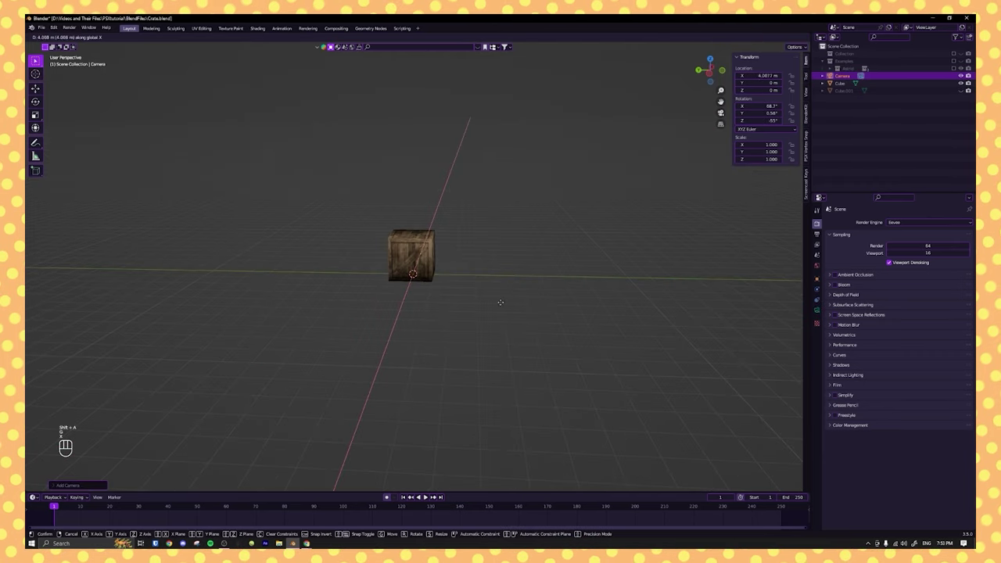
pyautogui.press('y')
pyautogui.click(601, 278)
# - Reset the camera's rotation and rotate it 90° about the X axis to face the crate
pyautogui.moveTo(601, 278); pyautogui.dragTo(651, 341, button='middle')
pyautogui.press('BackSpace')
pyautogui.press('r')
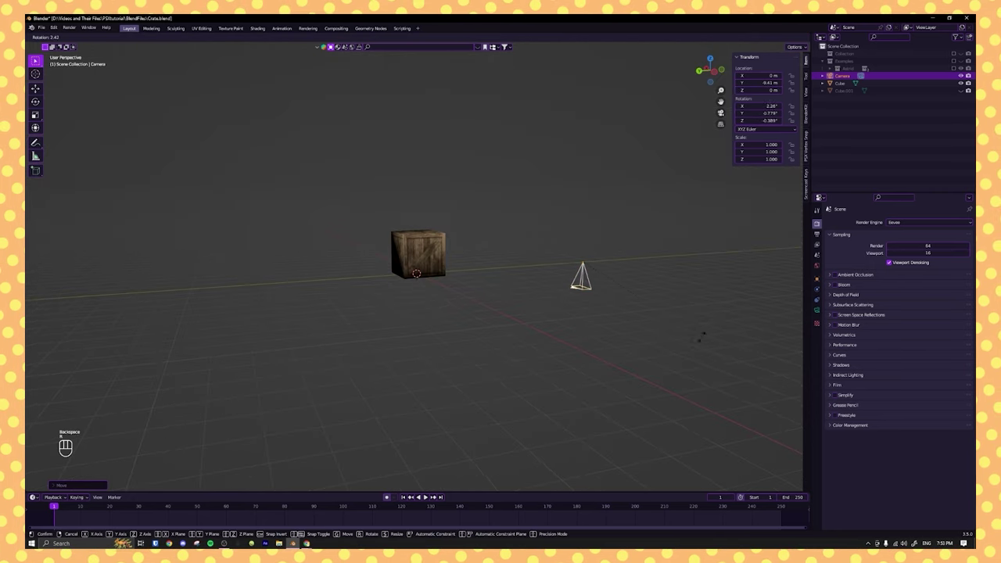
pyautogui.press('x')
pyautogui.press('Return')
pyautogui.moveTo(571, 293); pyautogui.dragTo(543, 317, button='middle')
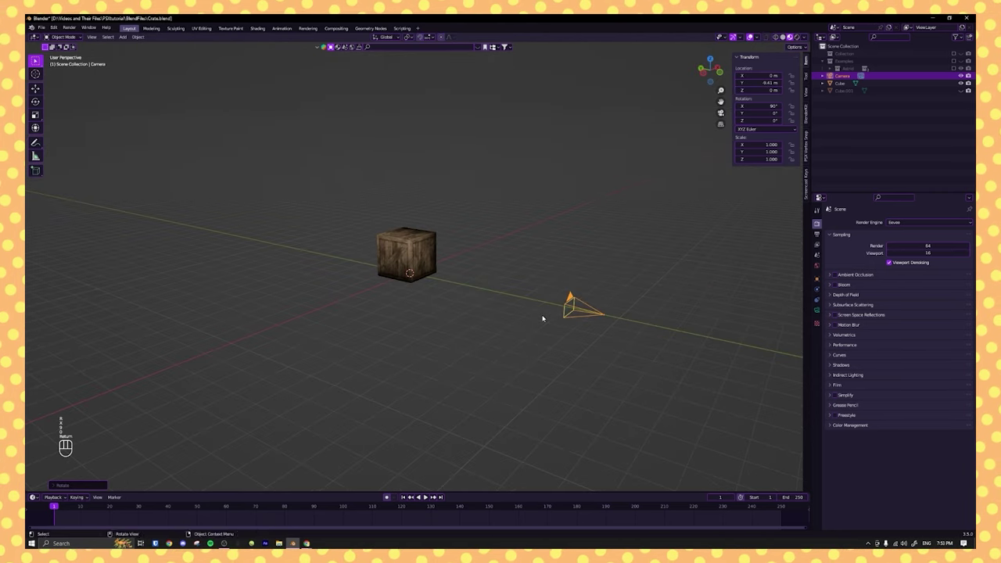
# - Frame the crate with the camera at about X -4.8 m, Y -7.6 m, Z 1.2 m, rotated about -30° around Z
pyautogui.press('g')
pyautogui.press('z')
pyautogui.click(577, 277)
pyautogui.moveTo(577, 277); pyautogui.dragTo(519, 320, button='middle')
pyautogui.press('g')
pyautogui.hotkey('shift', 'z')
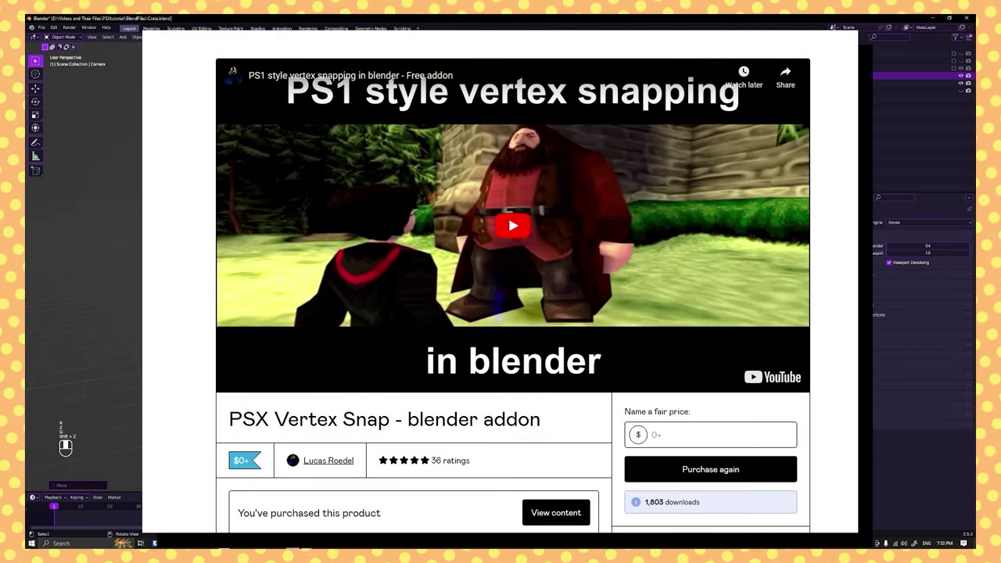
pyautogui.press('g')
pyautogui.click(471, 308)
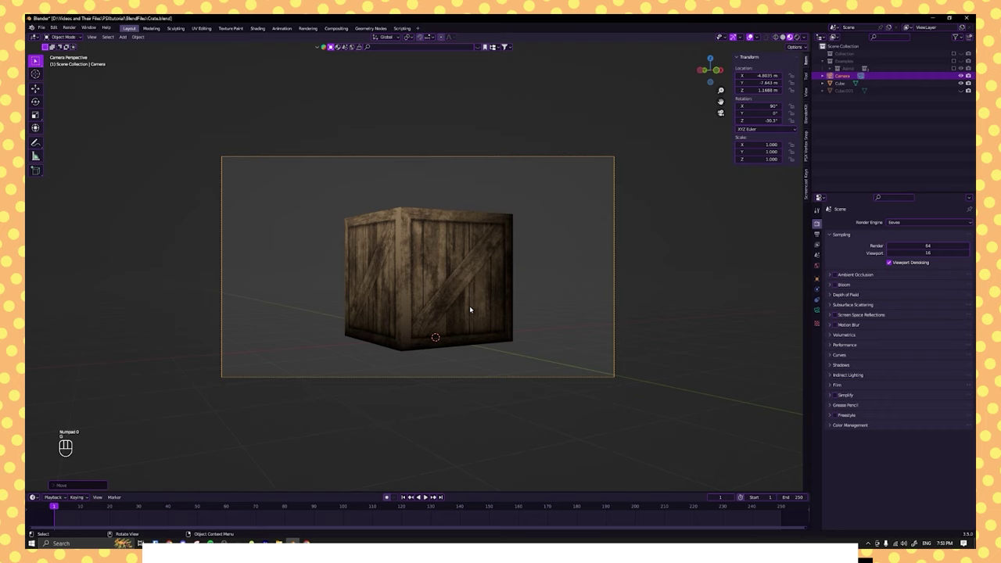
# - Try tilting the camera about the global X axis, and undo the rotation
pyautogui.press('r')
pyautogui.press('x')
pyautogui.click(588, 166)
pyautogui.hotkey('ctrl', 'z')
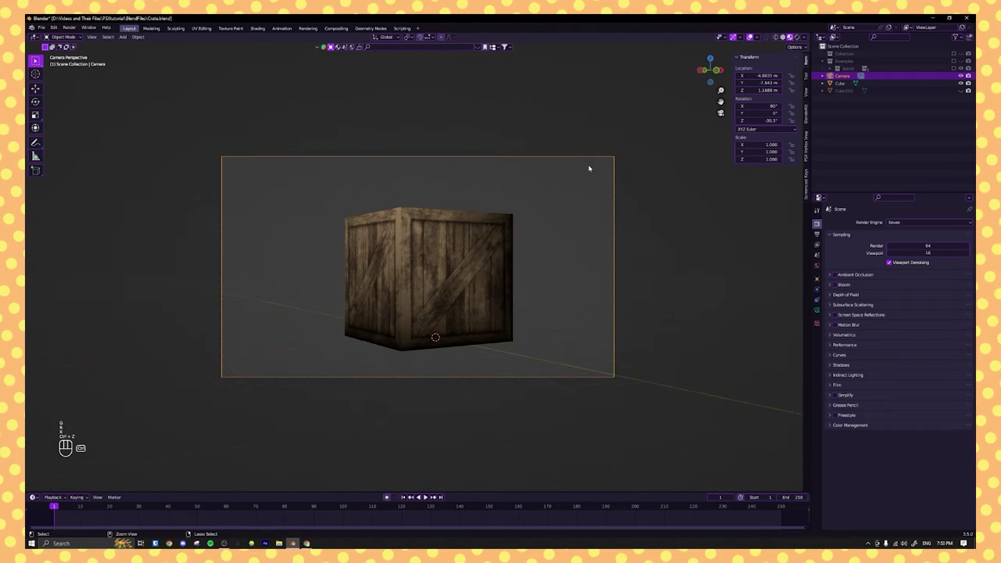
# - Set the transform orientation to Normal, tilt the camera to an X rotation of 78.5° and raise it to about Z 2.65 m
pyautogui.click(376, 37)
pyautogui.click(376, 78)
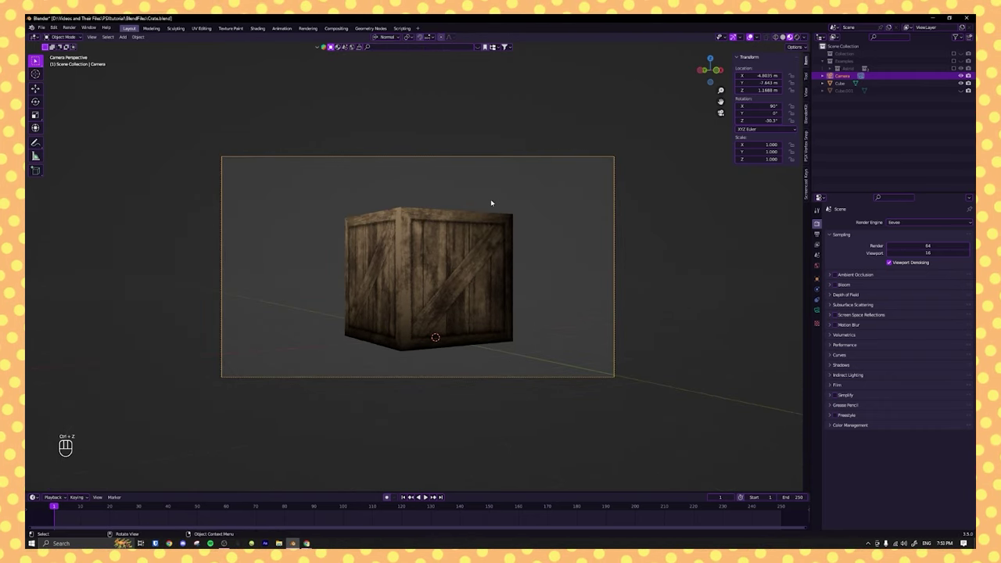
pyautogui.press('g')
pyautogui.click(495, 90)
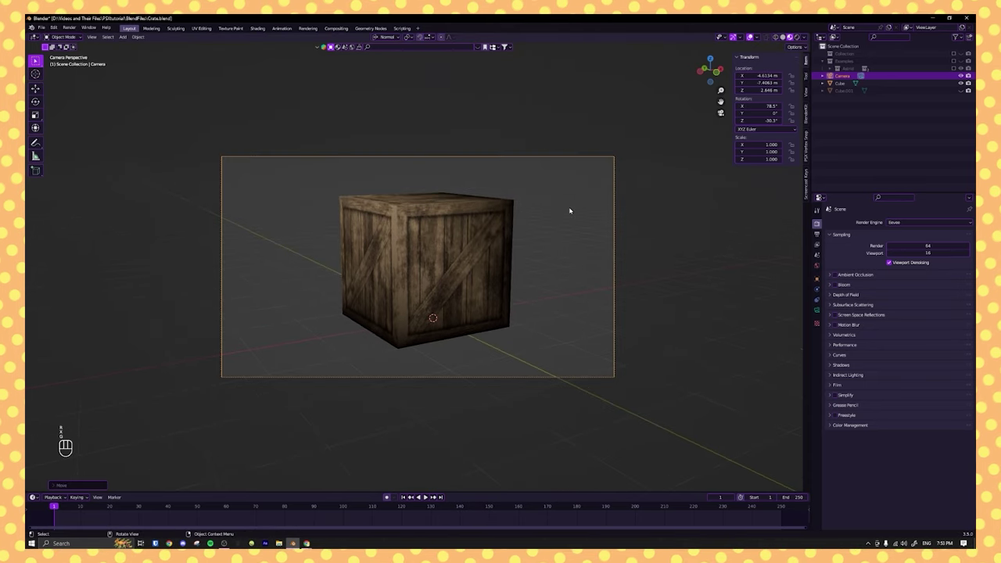
# - Leave the camera view, save Crate.blend and deselect the camera
pyautogui.moveTo(570, 210); pyautogui.dragTo(469, 238, button='middle')
pyautogui.scroll(-5, 454, 244)
pyautogui.keyDown('shift'); pyautogui.moveTo(440, 246); pyautogui.dragTo(431, 314, button='middle'); pyautogui.keyUp('shift')
pyautogui.scroll(2, 431, 314)
pyautogui.hotkey('ctrl', 's')
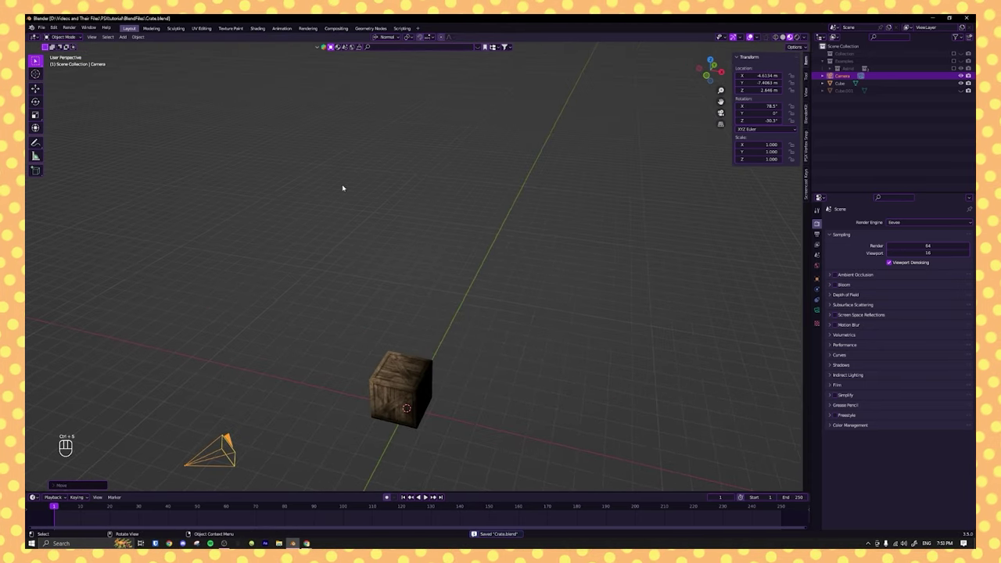
pyautogui.click(342, 187)
# - Show the PSX Vertex Snap add-on's options and add a snapping grid with a density of 200
pyautogui.keyDown('shift'); pyautogui.moveTo(527, 293); pyautogui.dragTo(826, 170, button='middle'); pyautogui.keyUp('shift')
pyautogui.click(808, 142)
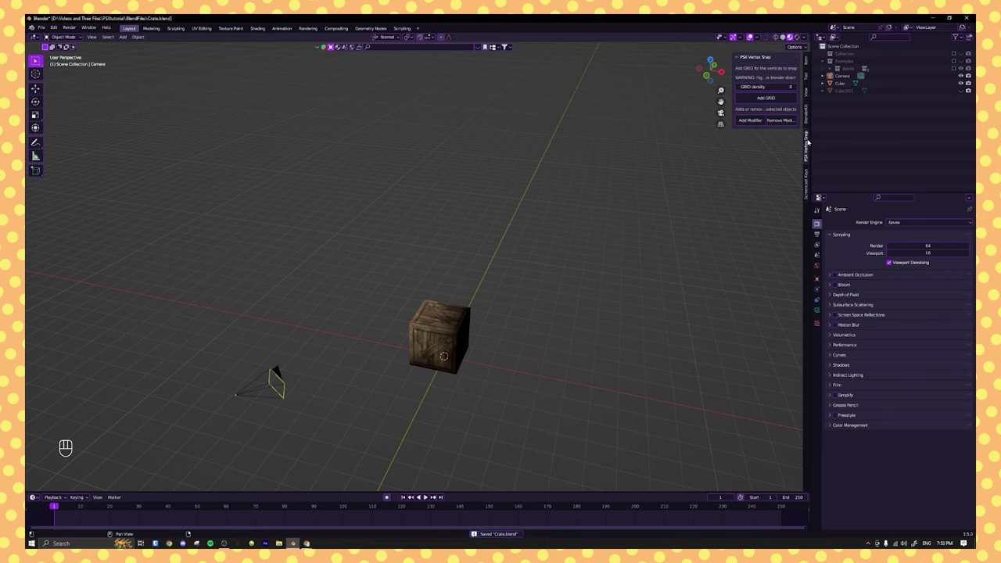
pyautogui.moveTo(726, 173); pyautogui.dragTo(569, 250, button='middle')
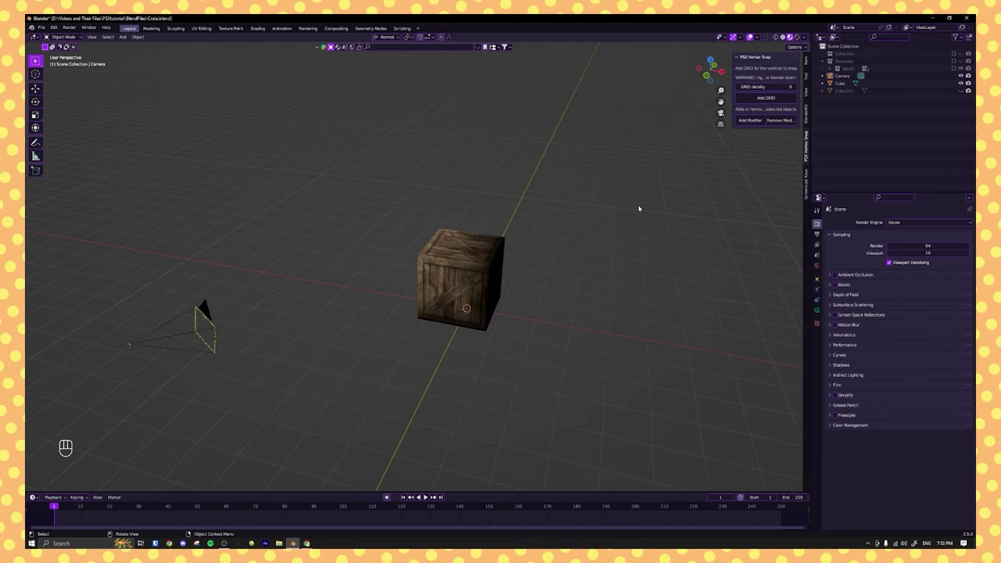
pyautogui.moveTo(517, 161); pyautogui.dragTo(665, 121, button='middle')
pyautogui.scroll(1, 755, 181)
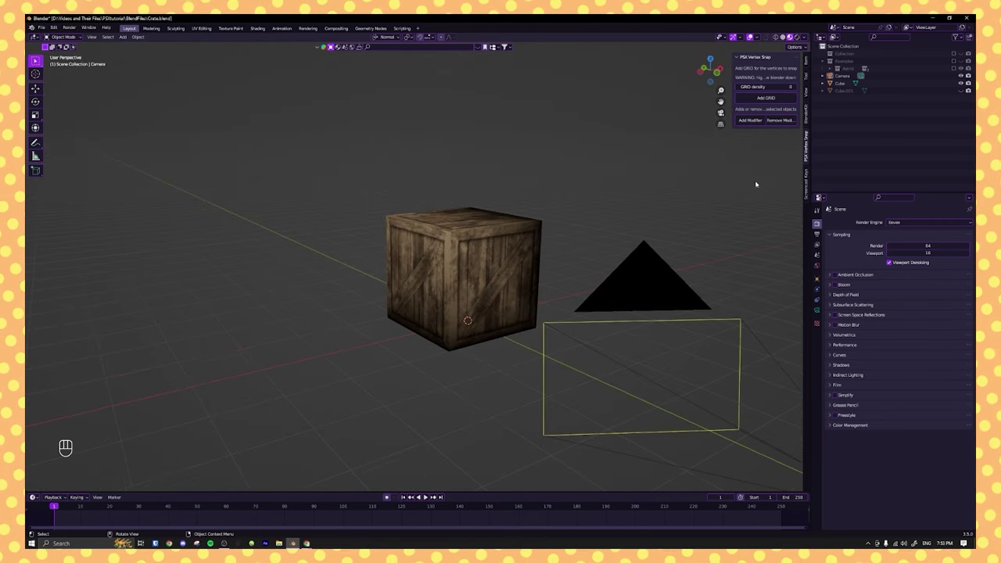
pyautogui.moveTo(549, 160); pyautogui.dragTo(610, 182, button='middle')
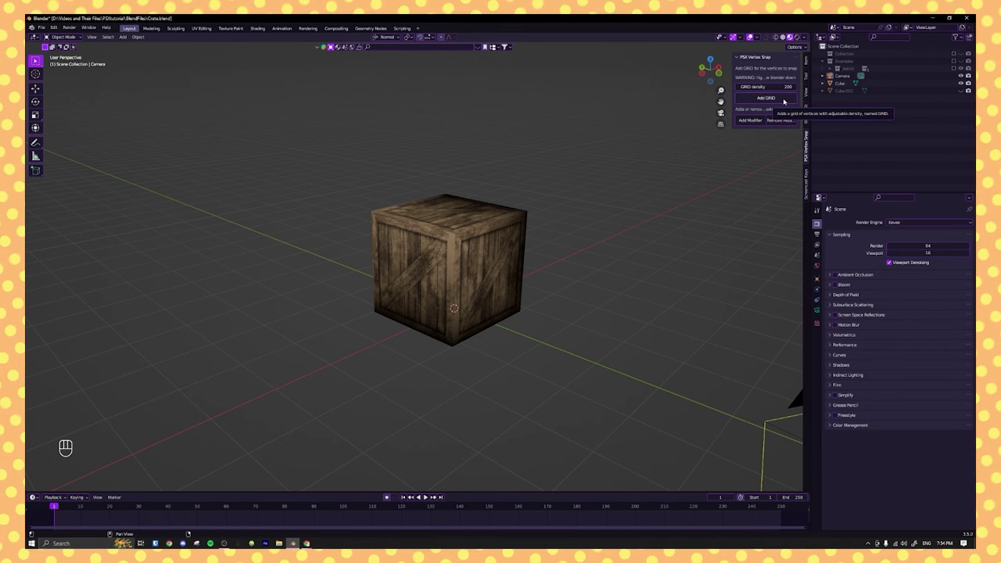
pyautogui.click(784, 101)
# - Move the snapping grid horizontally, locking out the Z axis, until it surrounds the crate and camera
pyautogui.scroll(-5, 575, 209)
pyautogui.moveTo(516, 238); pyautogui.dragTo(466, 270, button='middle')
pyautogui.click(534, 272)
pyautogui.press('g')
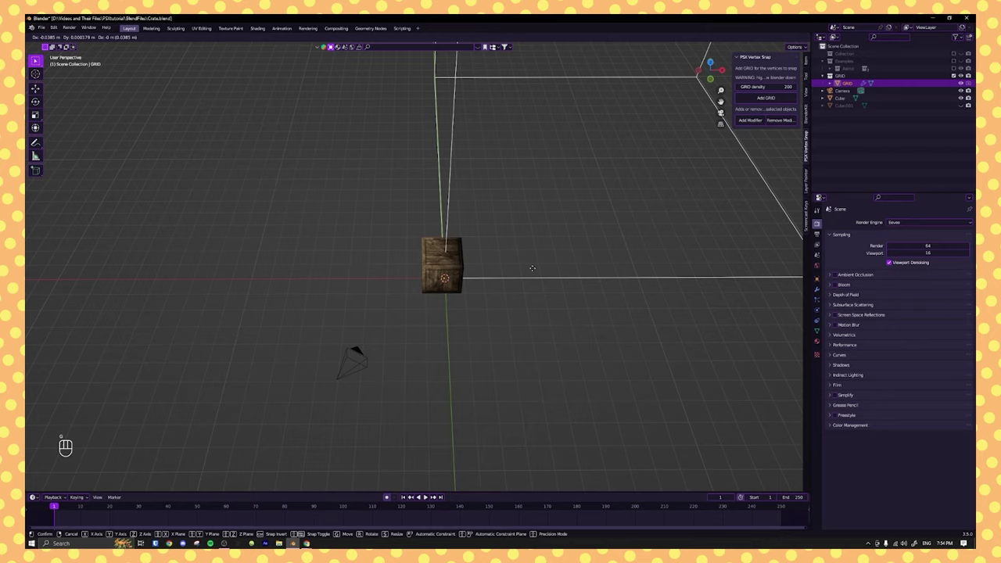
pyautogui.hotkey('shift', 'z')
pyautogui.click(425, 304)
pyautogui.scroll(1, 424, 305)
pyautogui.scroll(-4, 434, 295)
pyautogui.moveTo(424, 304); pyautogui.dragTo(485, 283, button='middle')
pyautogui.press('g')
pyautogui.hotkey('shift', 'z')
pyautogui.click(689, 240)
# - Lower the snapping grid along Z and adjust its horizontal position so the crate and camera sit well inside it
pyautogui.moveTo(566, 220); pyautogui.dragTo(548, 209, button='middle')
pyautogui.press('g')
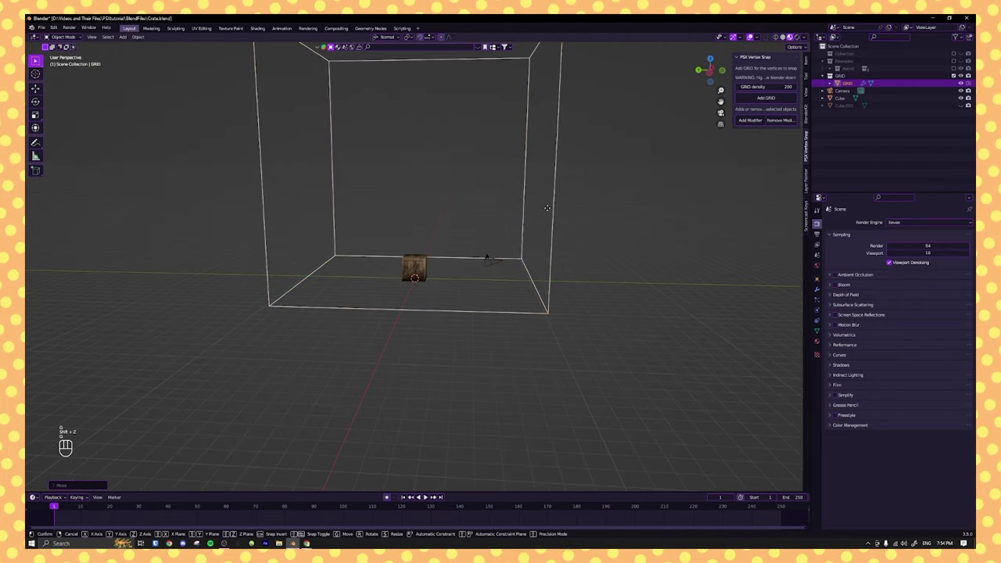
pyautogui.press('z')
pyautogui.click(541, 294)
pyautogui.moveTo(541, 275); pyautogui.dragTo(647, 190, button='middle')
pyautogui.scroll(4, 495, 288)
pyautogui.scroll(-5, 495, 287)
pyautogui.press('g')
pyautogui.hotkey('shift', 'z')
pyautogui.click(456, 345)
# - Add the PSX vertex snap modifier to the crate and test it by moving the crate, undoing the move
pyautogui.click(436, 279)
pyautogui.scroll(3, 646, 189)
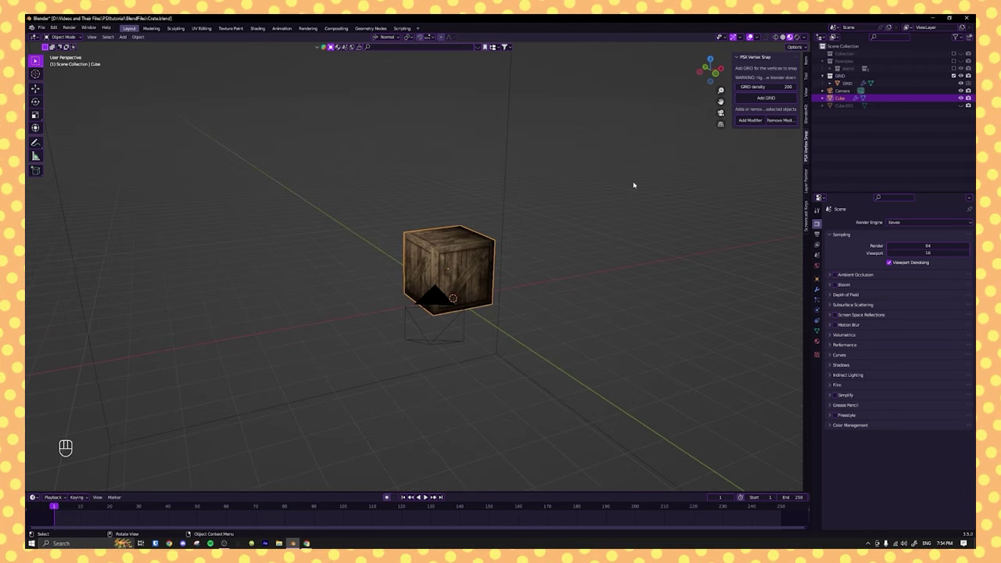
pyautogui.scroll(4, 516, 286)
pyautogui.moveTo(516, 287); pyautogui.dragTo(518, 239, button='middle')
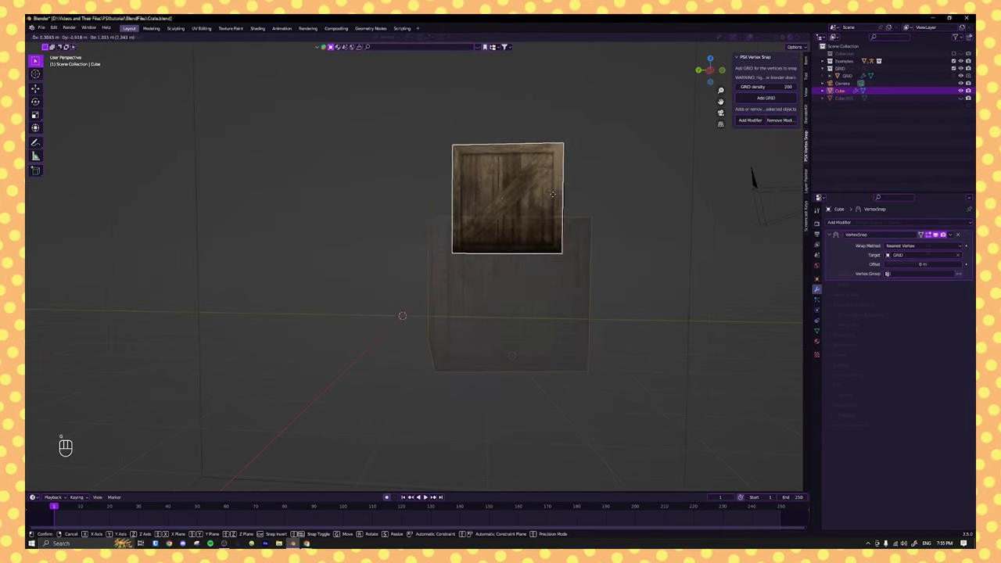
pyautogui.click(473, 217)
pyautogui.moveTo(480, 222); pyautogui.dragTo(452, 243, button='middle')
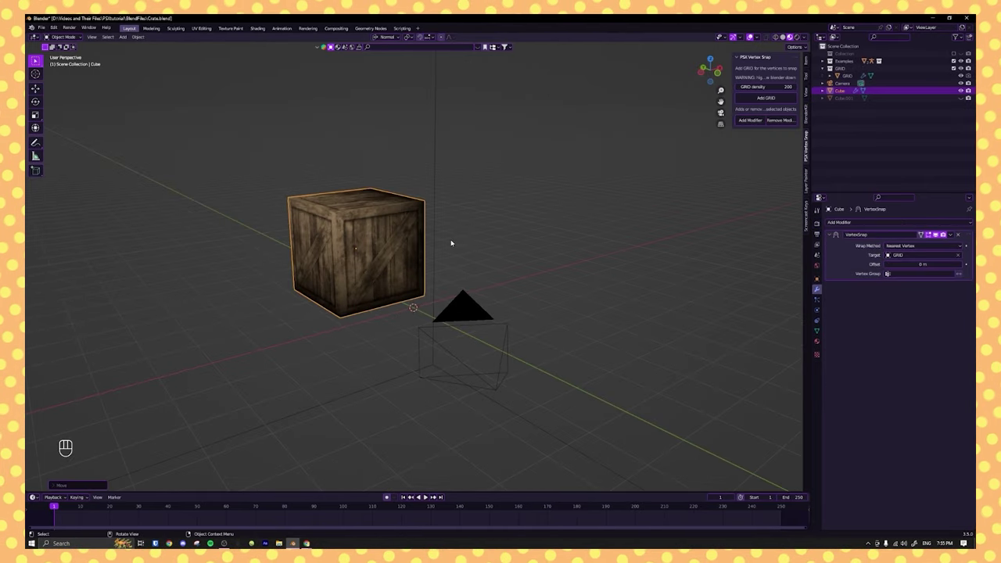
pyautogui.hotkey('ctrl', 'z')
pyautogui.click(749, 120)
# - In the camera view, move the crate and then the camera to test the vertex snapping
pyautogui.moveTo(512, 202); pyautogui.dragTo(521, 201, button='middle')
pyautogui.press('KP_0')
pyautogui.press('g')
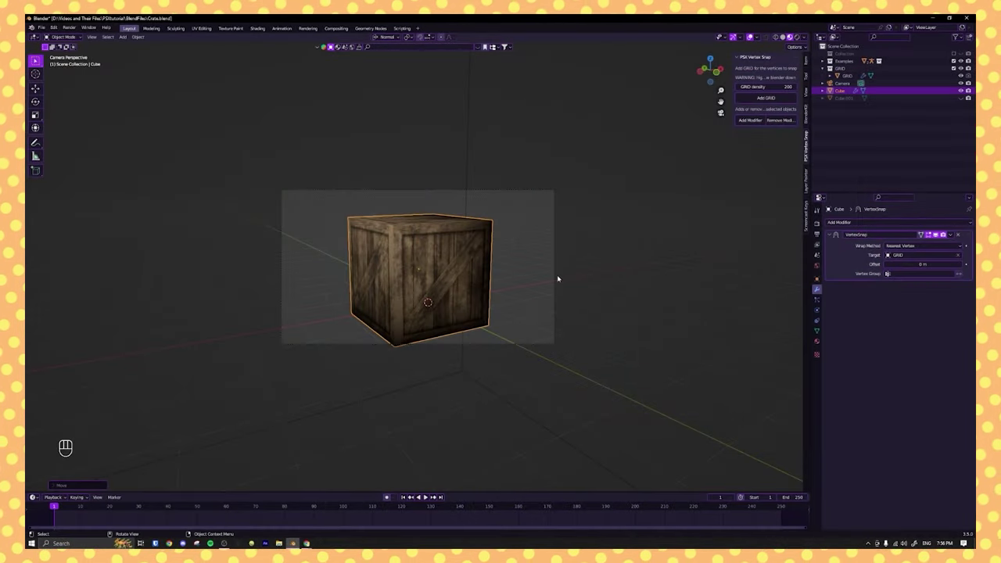
pyautogui.click(555, 278)
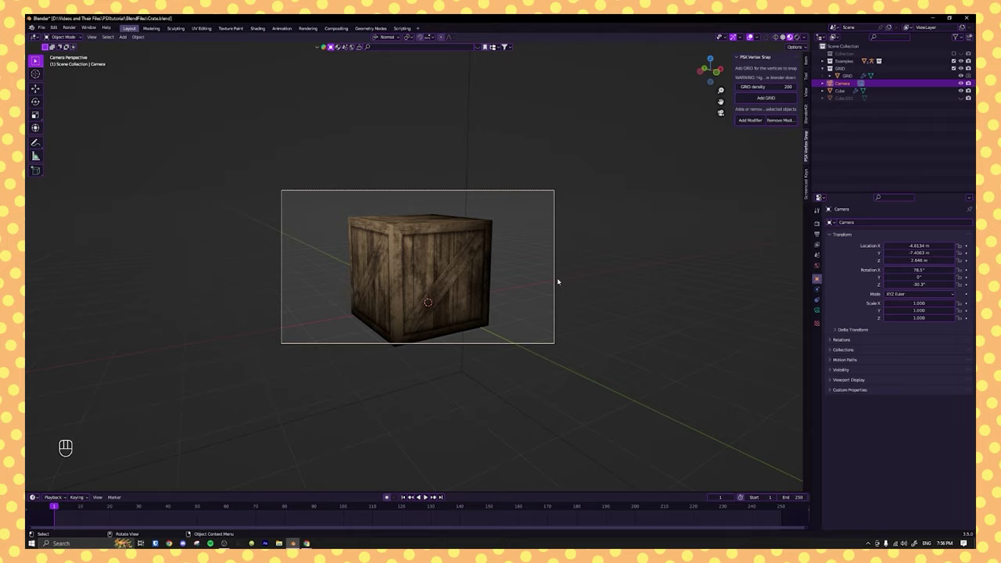
pyautogui.scroll(4, 557, 278)
pyautogui.press('g')
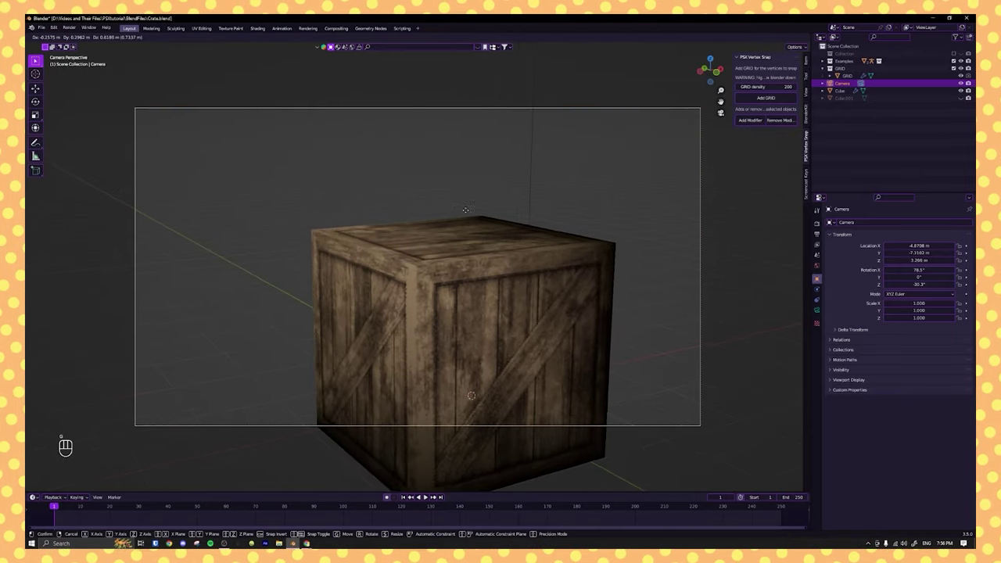
pyautogui.click(450, 255)
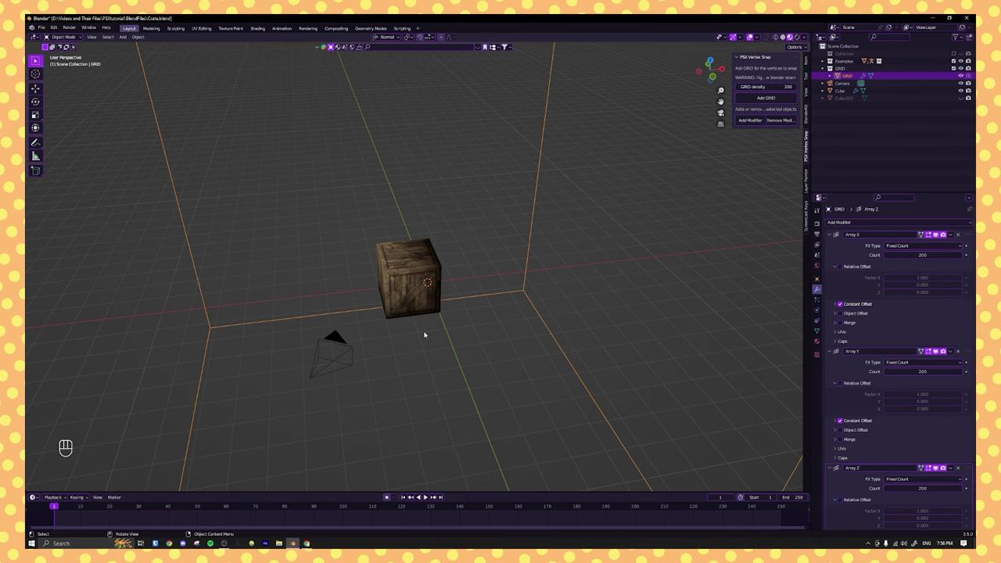
# - Select the snapping grid, review its array modifiers and apply all its transforms
pyautogui.click(393, 272)
pyautogui.click(529, 232)
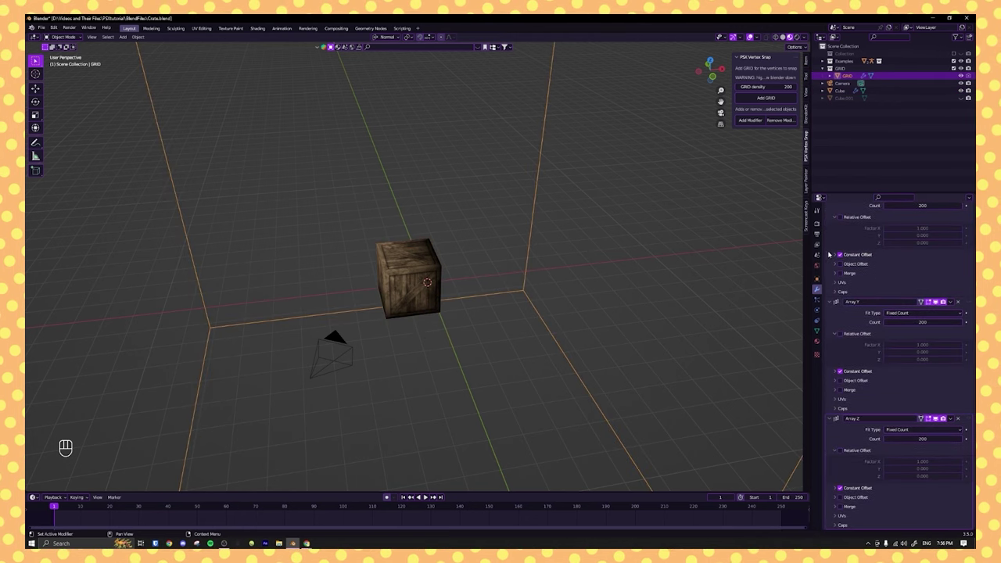
pyautogui.click(830, 234)
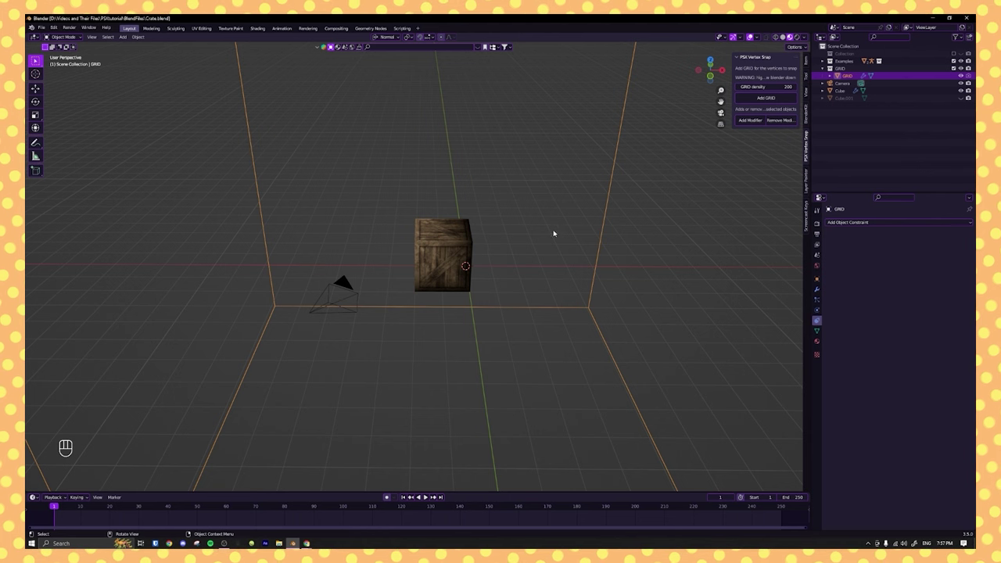
pyautogui.scroll(-4, 553, 233)
pyautogui.moveTo(490, 279); pyautogui.dragTo(527, 237, button='middle')
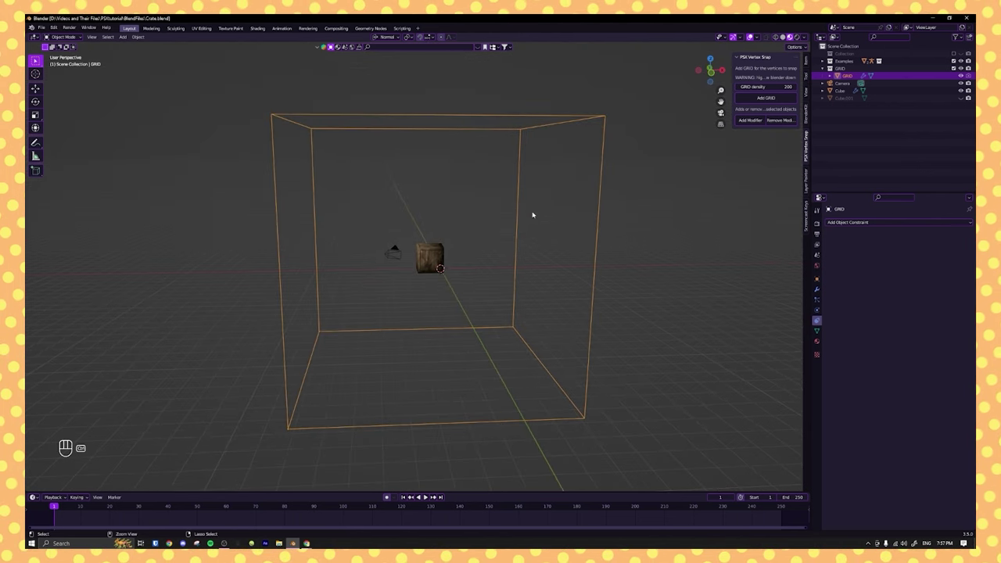
pyautogui.hotkey('ctrl', 'a')
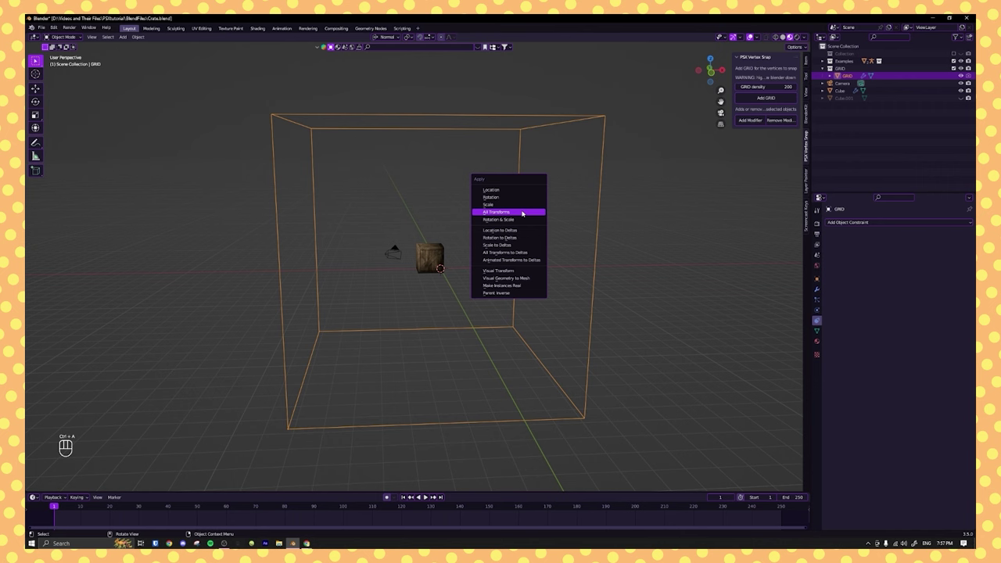
pyautogui.click(486, 211)
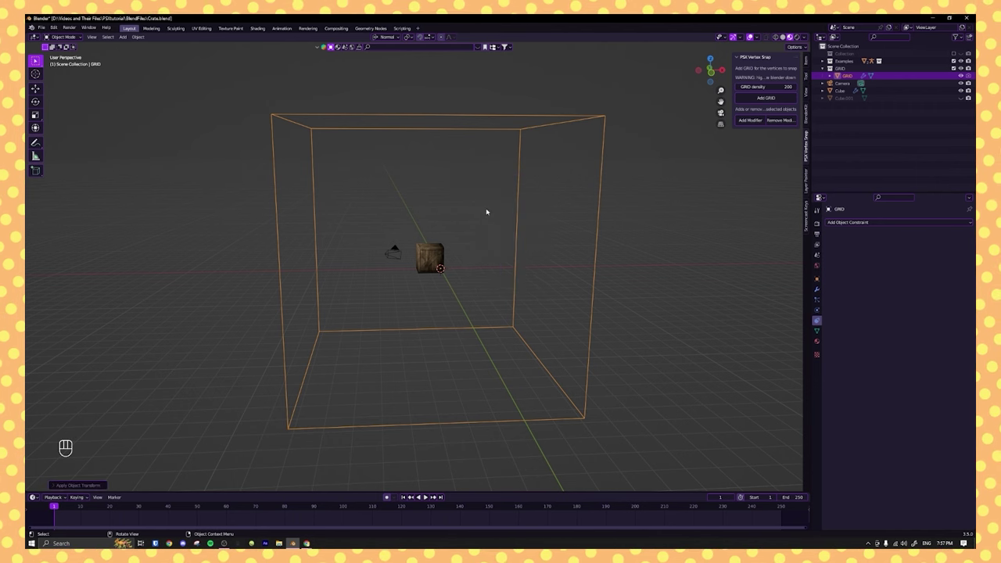
# - Add a Damped Track constraint to the snapping grid with the Camera as target and X as track axis
pyautogui.scroll(4, 487, 212)
pyautogui.scroll(-1, 485, 214)
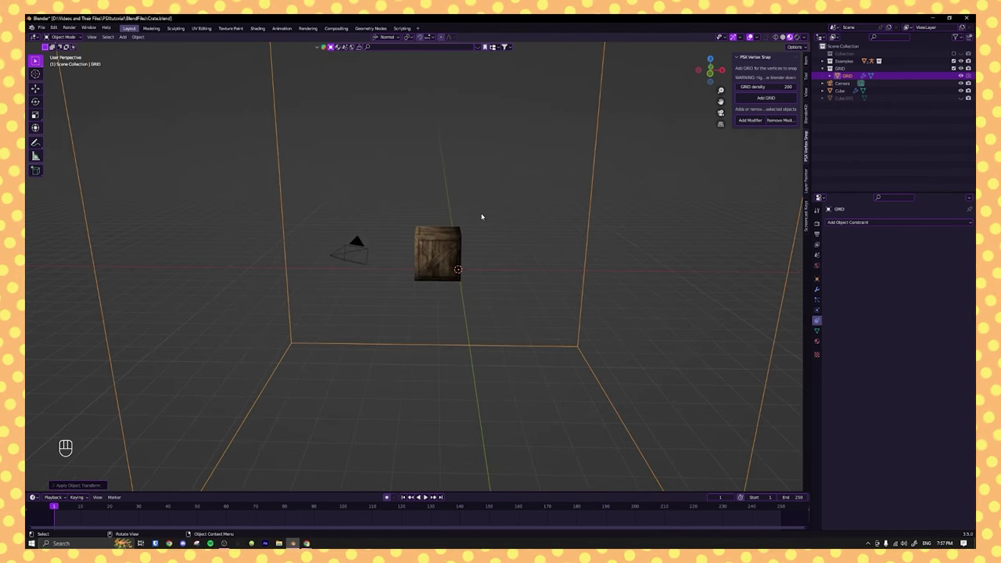
pyautogui.click(871, 223)
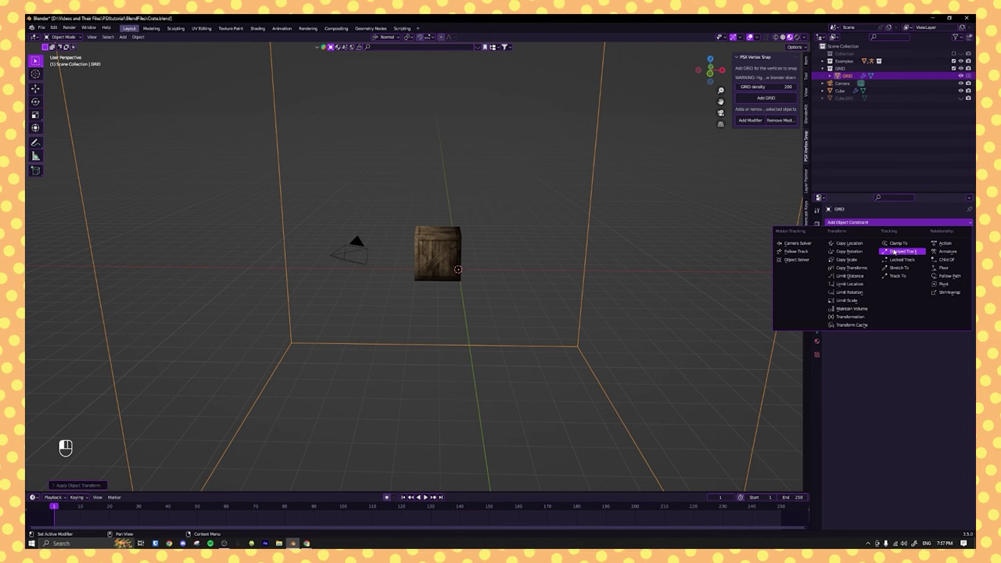
pyautogui.click(895, 252)
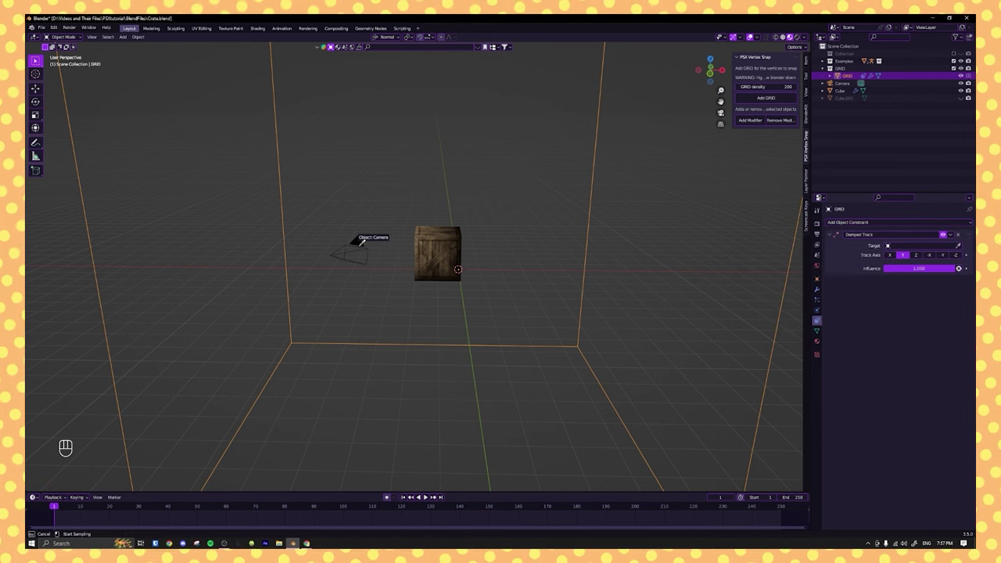
pyautogui.click(362, 242)
pyautogui.click(889, 256)
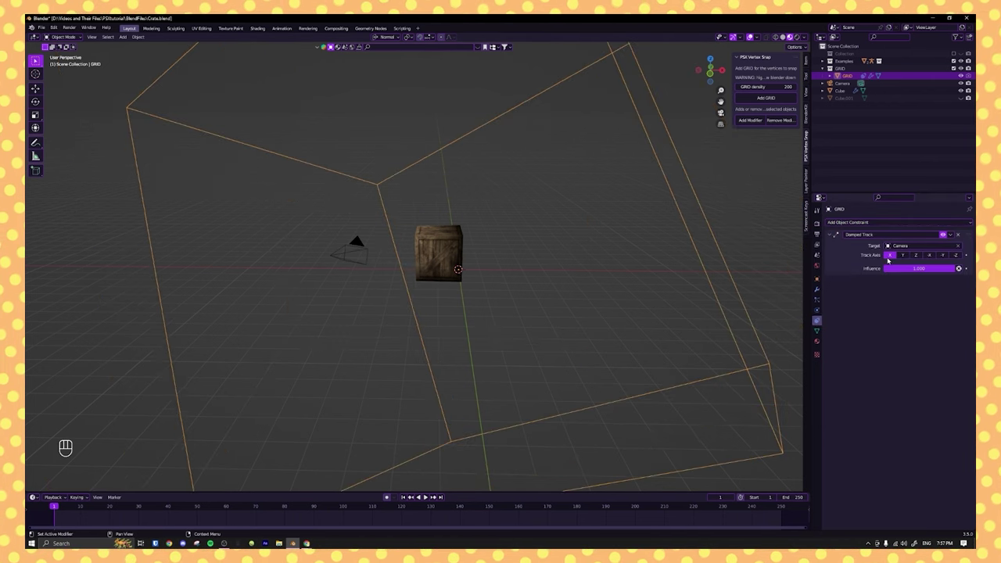
# - Select the camera, try rotating it and undo the rotation
pyautogui.moveTo(552, 248); pyautogui.dragTo(532, 244, button='middle')
pyautogui.click(552, 240)
pyautogui.click(519, 254)
pyautogui.hotkey('ctrl', 'z')
# - Try moving the camera around the crate to check how the grid tracks it
pyautogui.press('g')
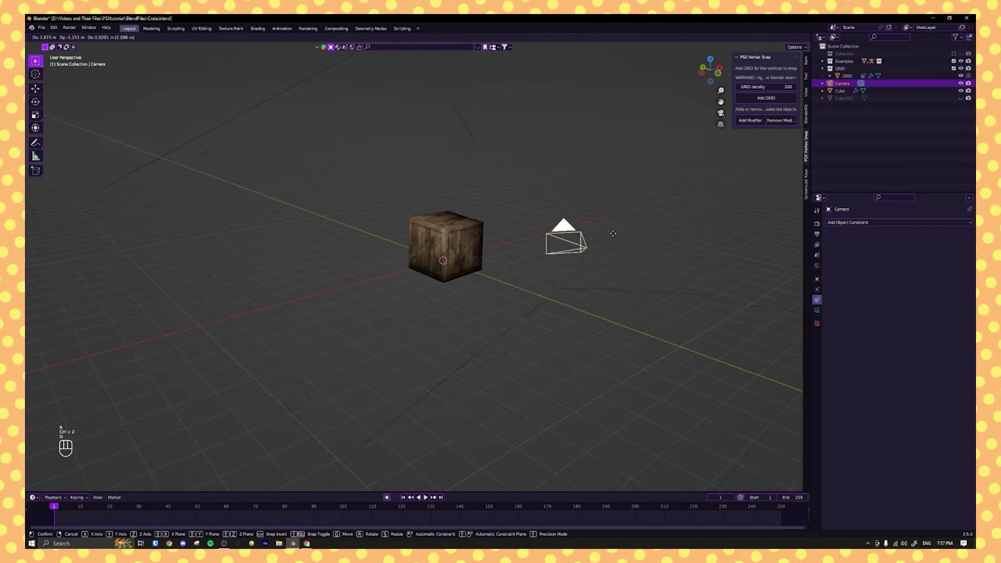
pyautogui.click(434, 319)
pyautogui.scroll(-5, 434, 319)
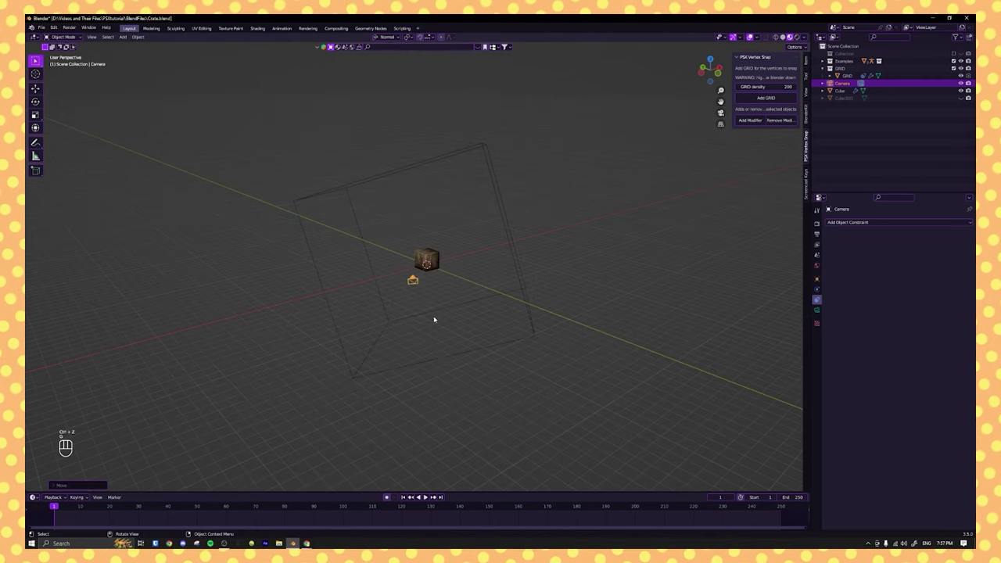
pyautogui.moveTo(397, 318); pyautogui.dragTo(428, 315, button='middle')
pyautogui.press('g')
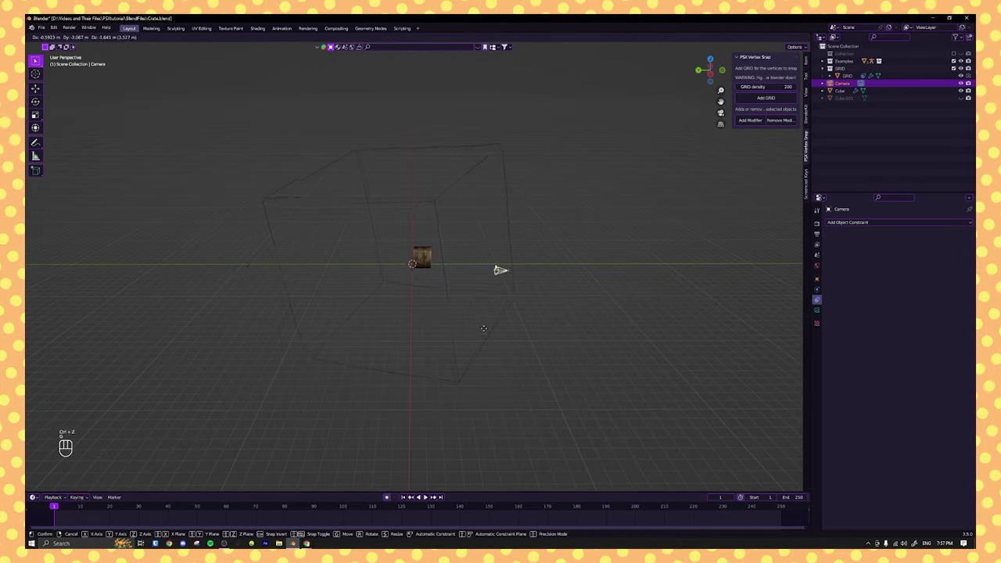
# - Look through the camera and reposition it around the crate to test the snapping with the tracking grid
pyautogui.press('KP_0')
pyautogui.press('g')
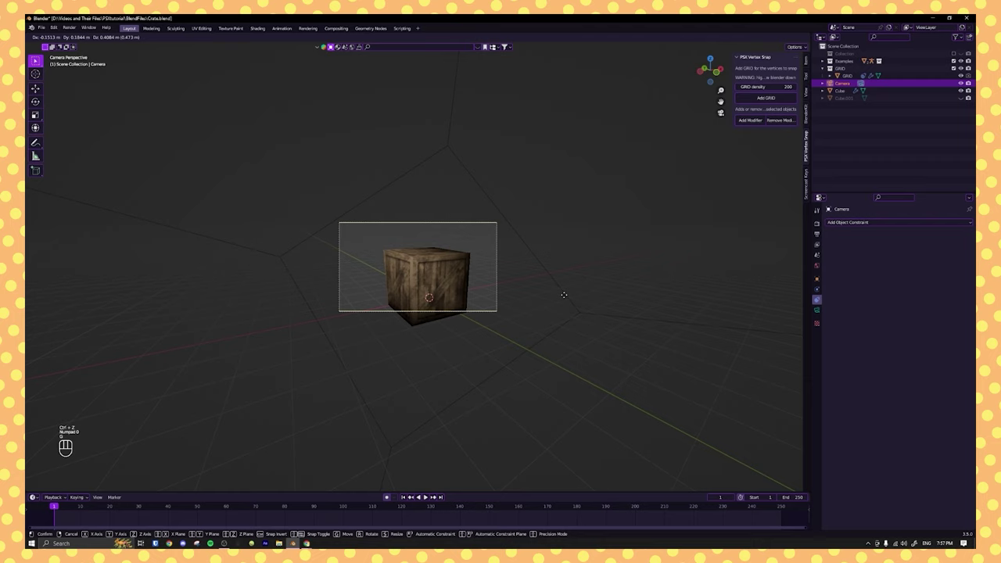
pyautogui.click(573, 308)
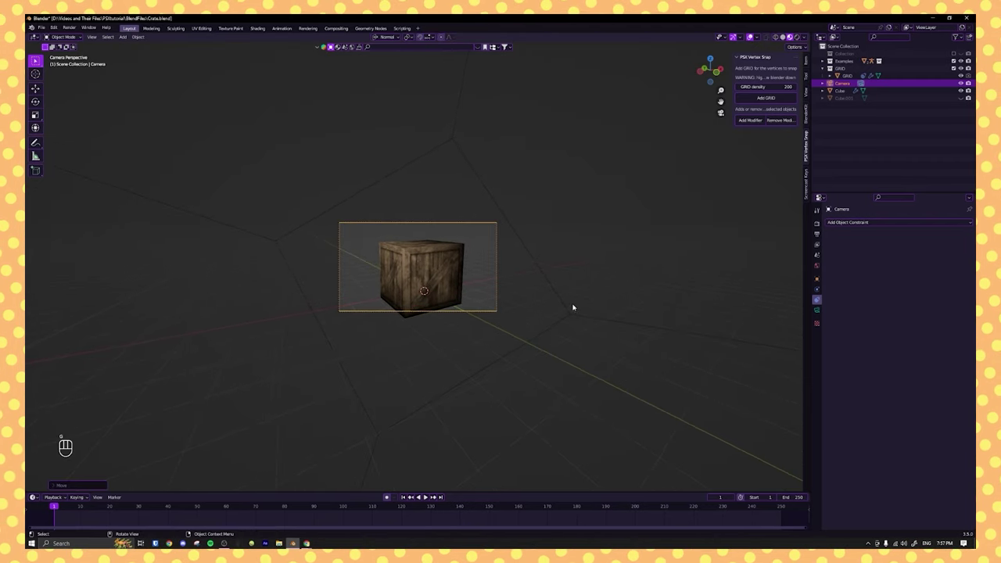
pyautogui.scroll(4, 569, 305)
pyautogui.press('g')
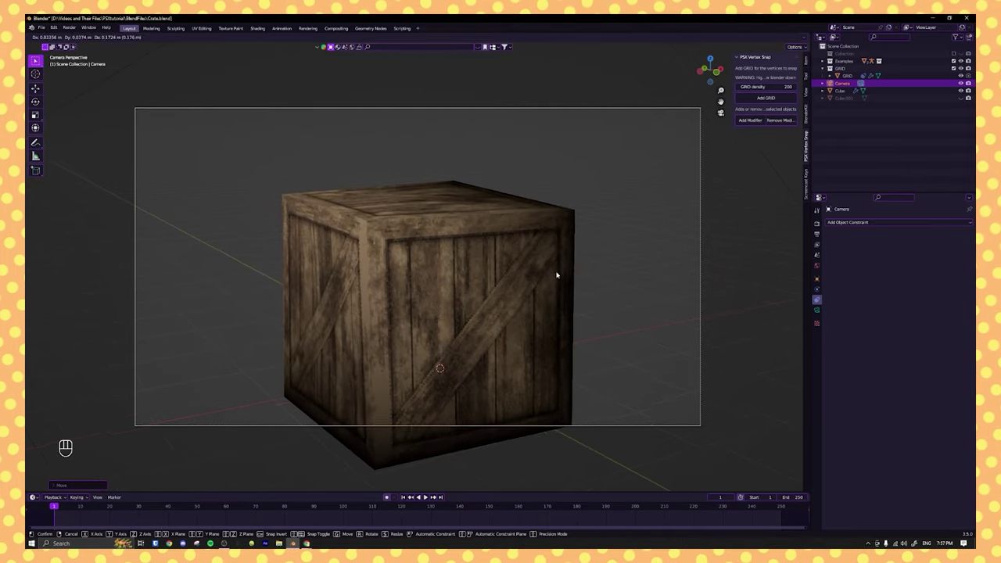
pyautogui.click(556, 275)
# - Try moving the crate within the camera view, and undo the move
pyautogui.click(489, 268)
pyautogui.press('g')
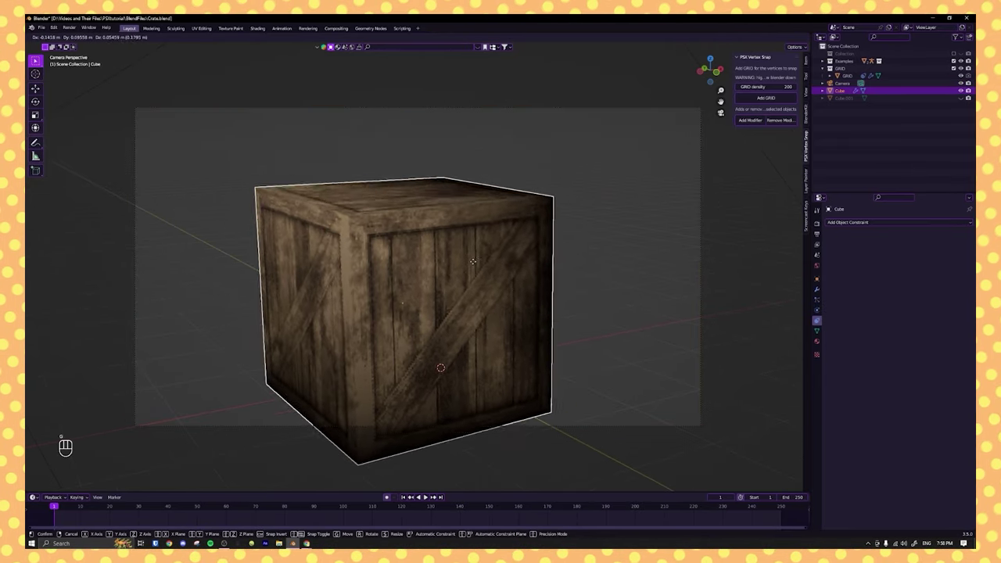
pyautogui.click(462, 226)
pyautogui.hotkey('ctrl', 'z')
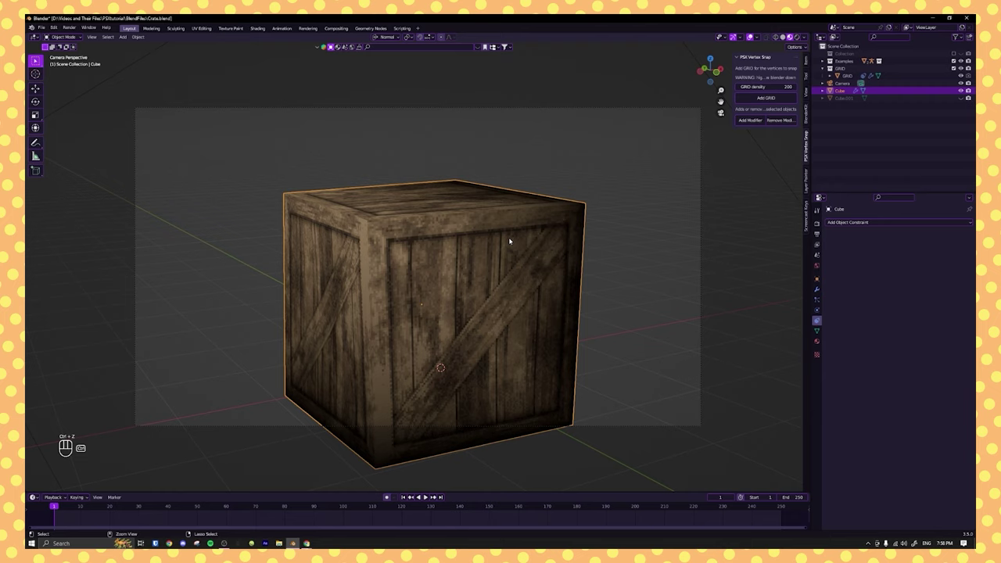
# - Leave the camera view and inspect the camera, crate and tracking grid from outside
pyautogui.scroll(-3, 570, 260)
pyautogui.keyDown('shift'); pyautogui.moveTo(558, 253); pyautogui.dragTo(537, 266, button='middle'); pyautogui.keyUp('shift')
pyautogui.scroll(-6, 536, 266)
pyautogui.click(375, 231)
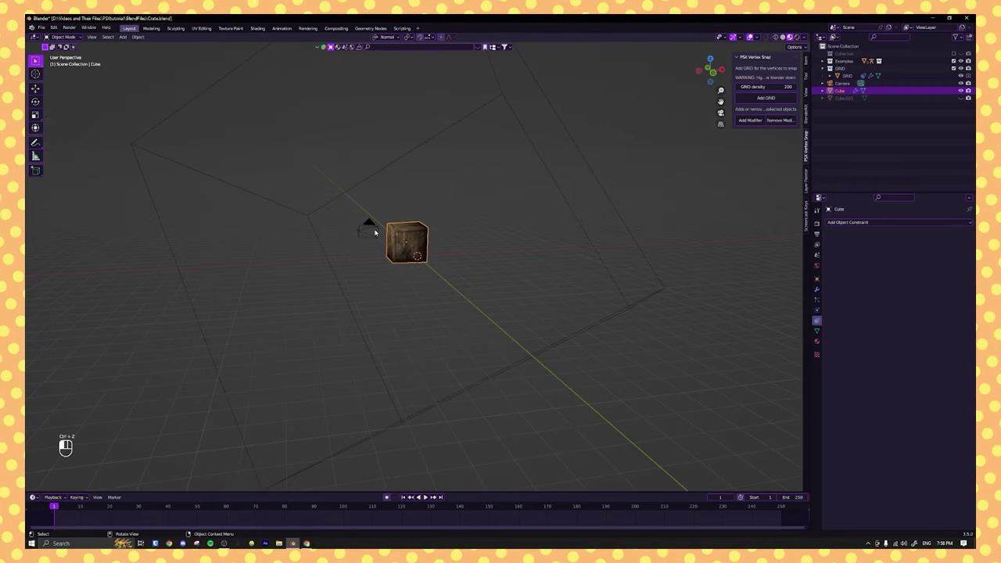
pyautogui.scroll(4, 512, 204)
pyautogui.keyDown('shift'); pyautogui.moveTo(514, 204); pyautogui.dragTo(626, 299, button='middle'); pyautogui.keyUp('shift')
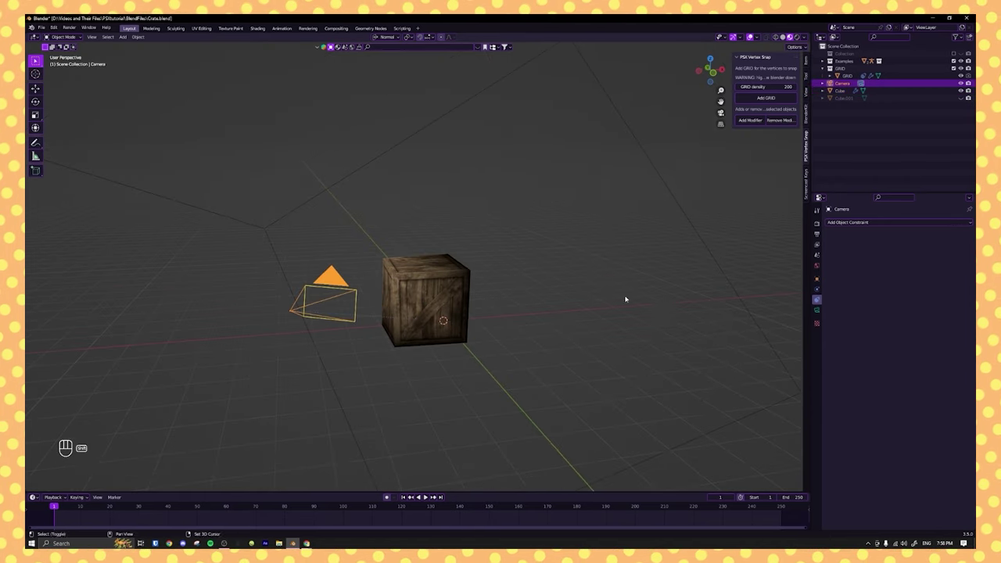
pyautogui.click(436, 283)
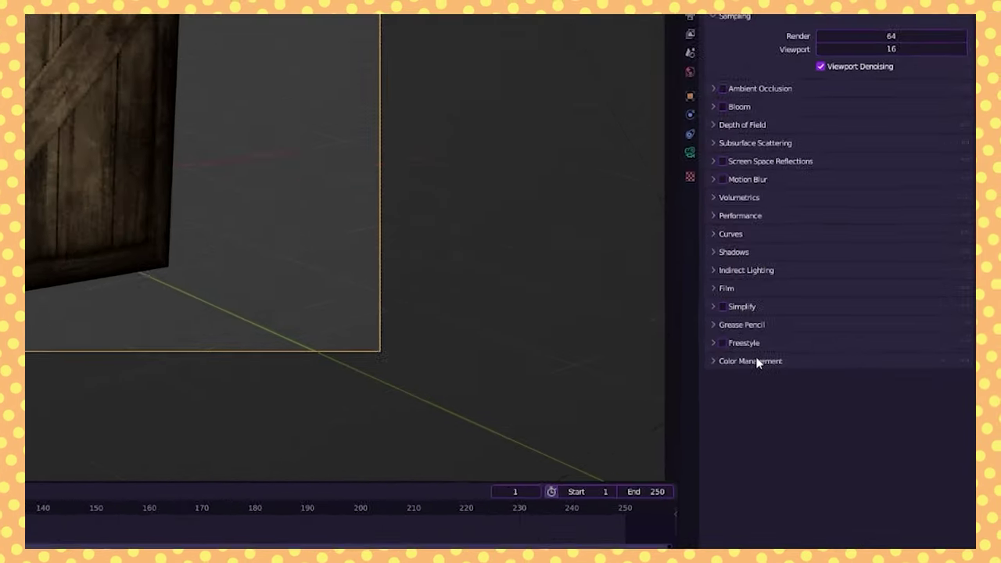
# - Set the Color Management view transform to Standard in the render settings
pyautogui.click(851, 424)
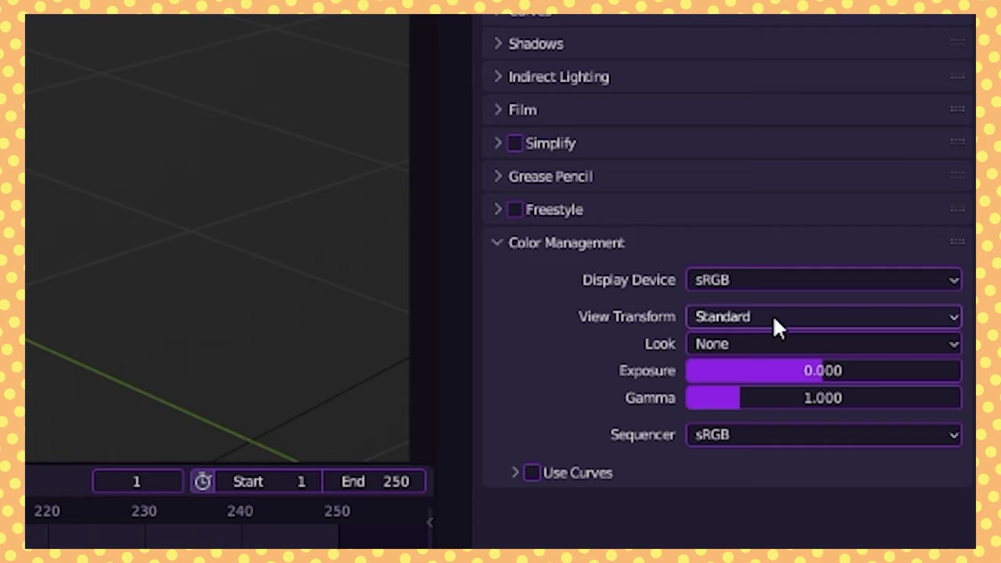
pyautogui.click(738, 315)
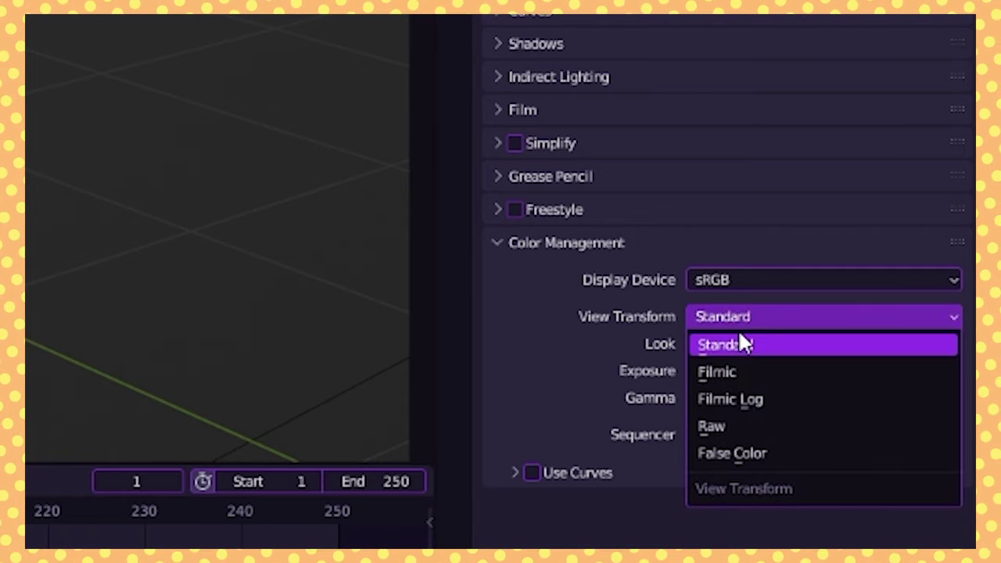
pyautogui.click(740, 344)
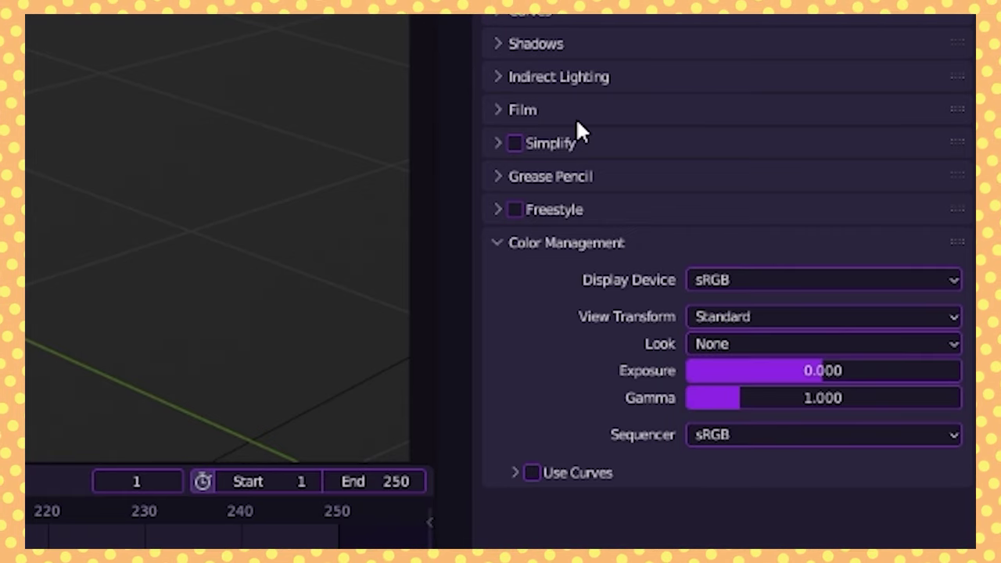
# - Reduce the Film filter size to 0.01 px in the render settings
pyautogui.scroll(4, 577, 133)
pyautogui.click(545, 254)
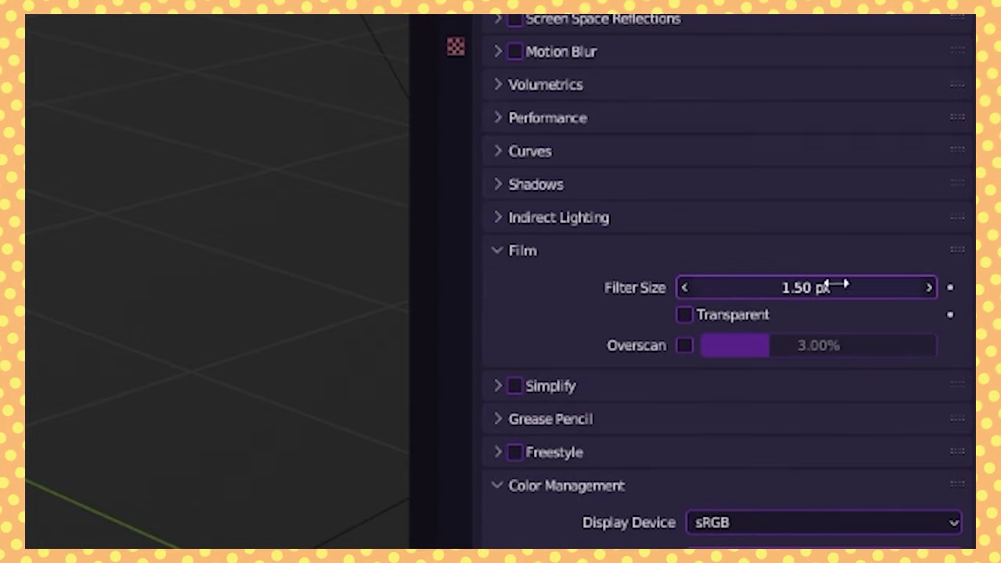
pyautogui.moveTo(834, 291); pyautogui.dragTo(767, 292)
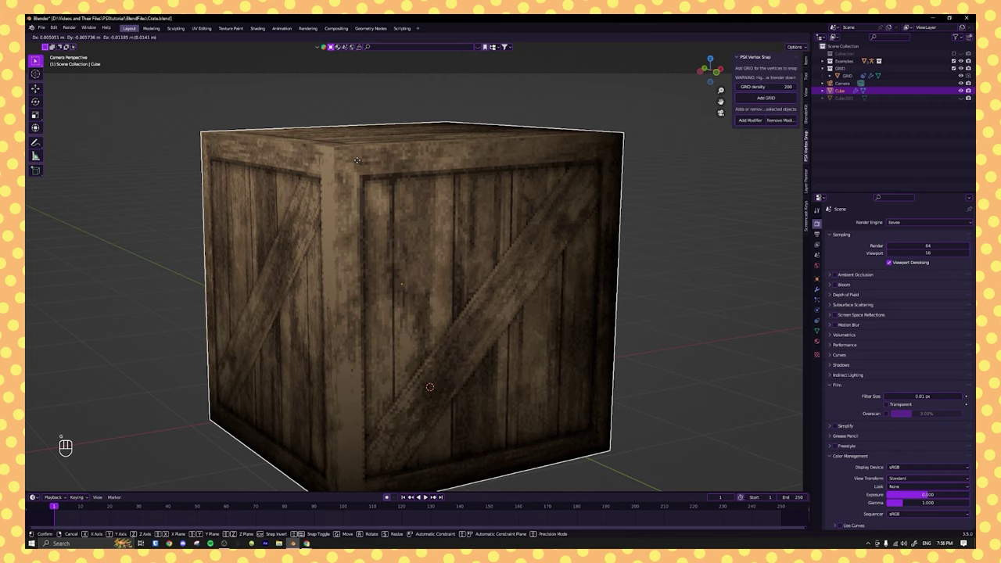
# - Try moving the crate in the camera view with the sharper render settings, and undo the moves
pyautogui.click(357, 219)
pyautogui.click(524, 130)
pyautogui.hotkey('ctrl', 'z')
pyautogui.hotkey('ctrl', 'z')
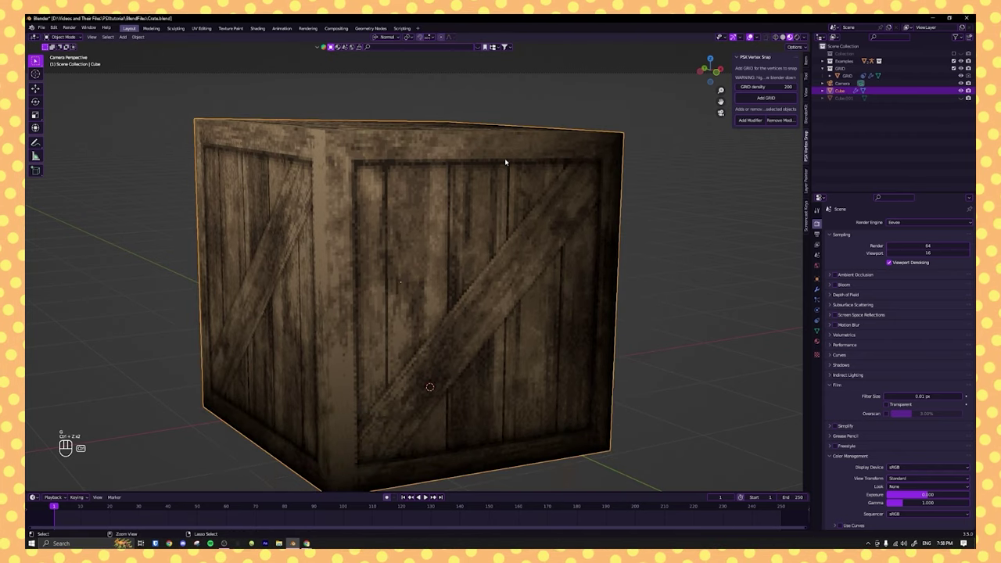
# - Deselect the crate and examine its top edge up close and the whole crate in the camera view
pyautogui.click(676, 338)
pyautogui.scroll(3, 469, 156)
pyautogui.keyDown('shift'); pyautogui.moveTo(469, 157); pyautogui.dragTo(428, 236, button='middle'); pyautogui.keyUp('shift')
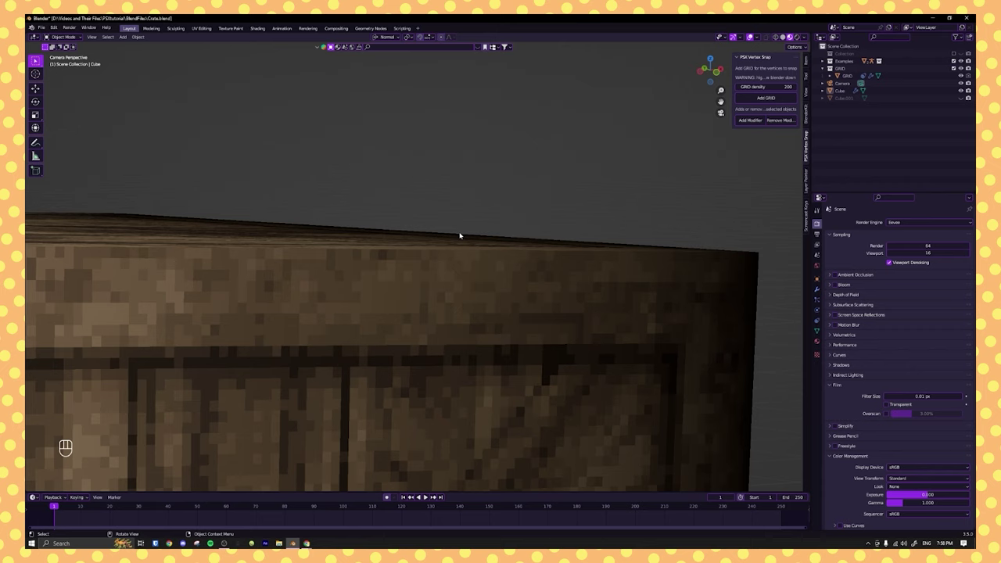
pyautogui.scroll(-8, 513, 253)
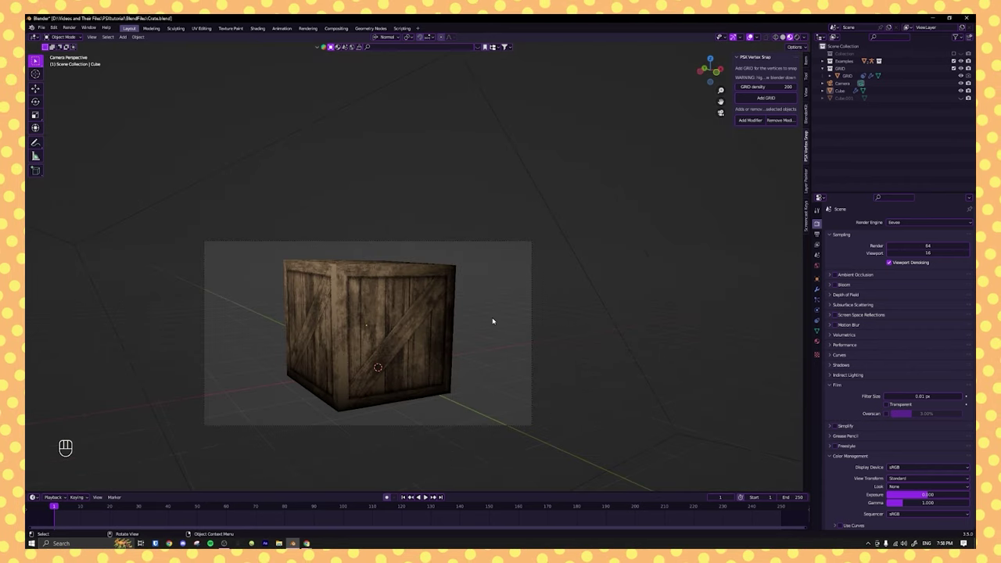
pyautogui.scroll(3, 493, 320)
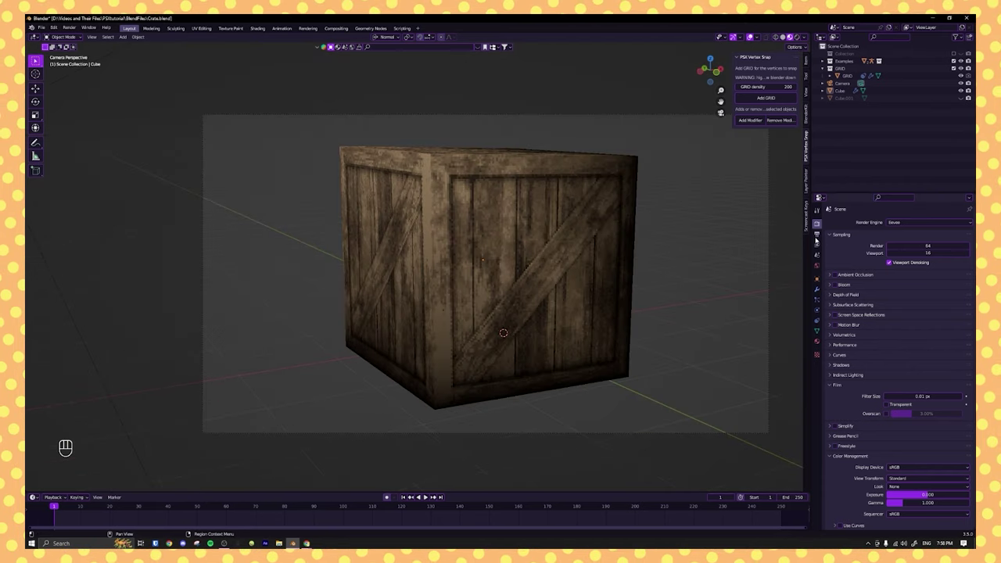
# - Set the output frame rate to a custom value of 12 fps
pyautogui.click(817, 235)
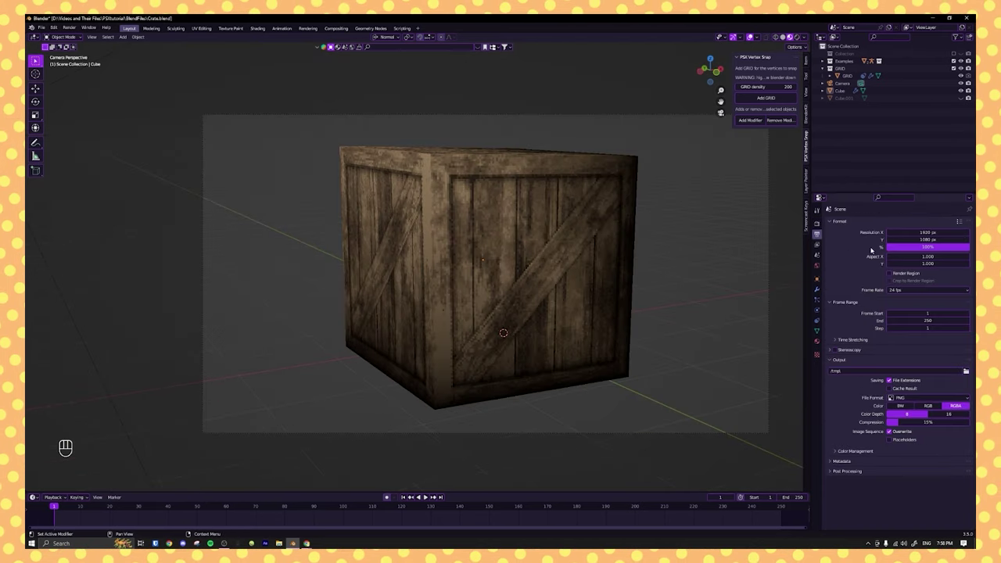
pyautogui.click(920, 290)
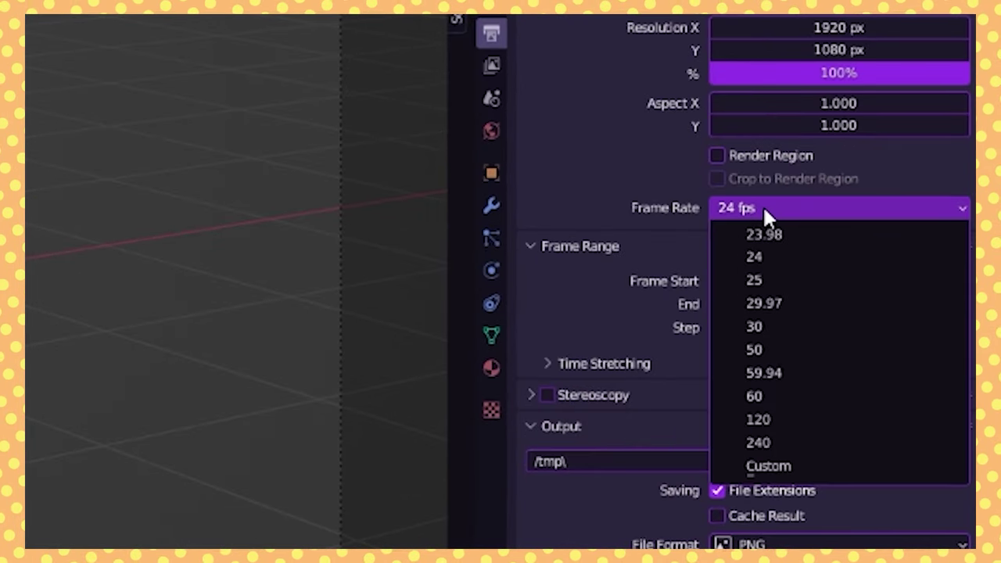
pyautogui.click(755, 466)
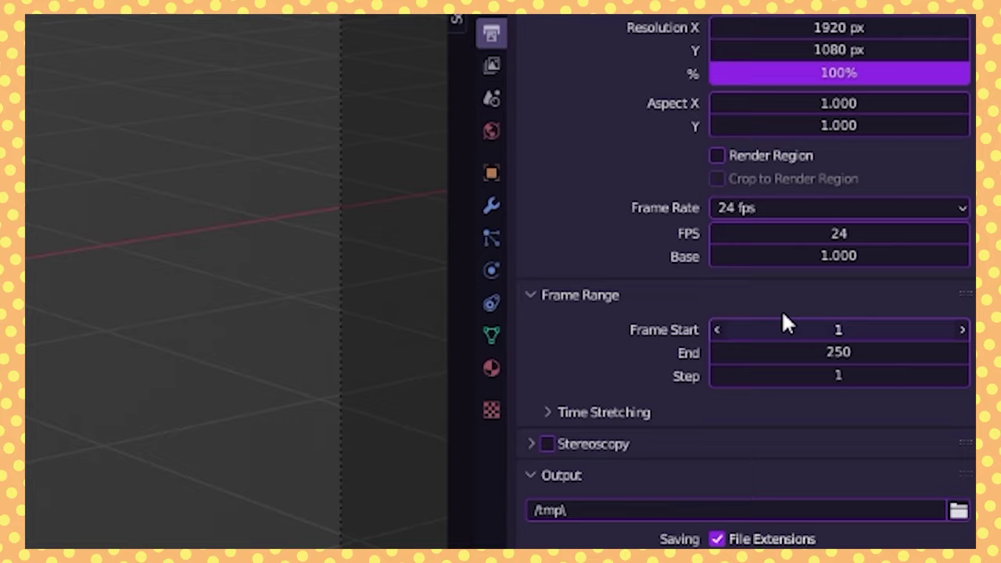
pyautogui.click(790, 240)
pyautogui.press('Return')
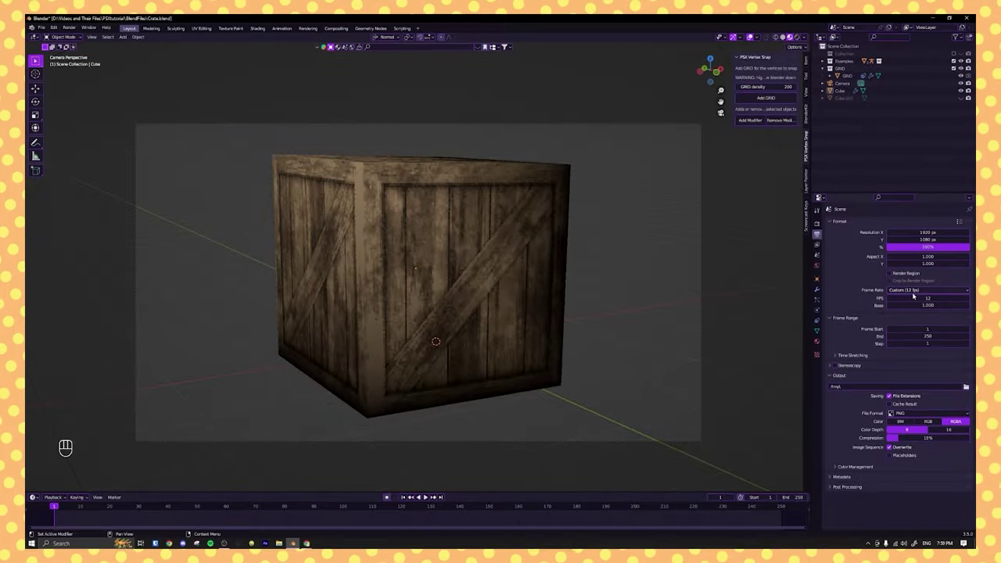
# - Try the 24 fps and 30 fps presets for the output frame rate
pyautogui.click(779, 208)
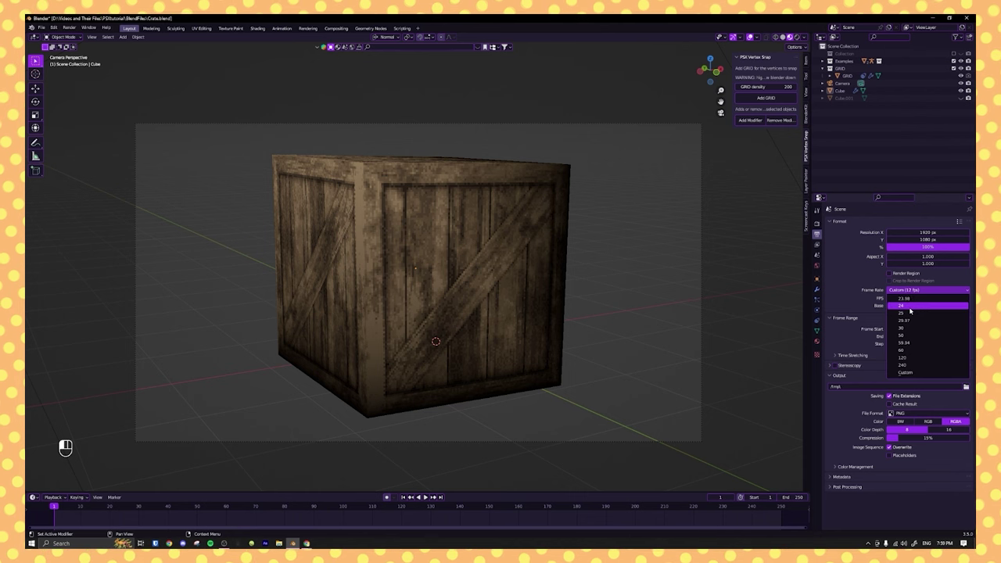
pyautogui.click(912, 306)
pyautogui.click(911, 291)
pyautogui.click(900, 328)
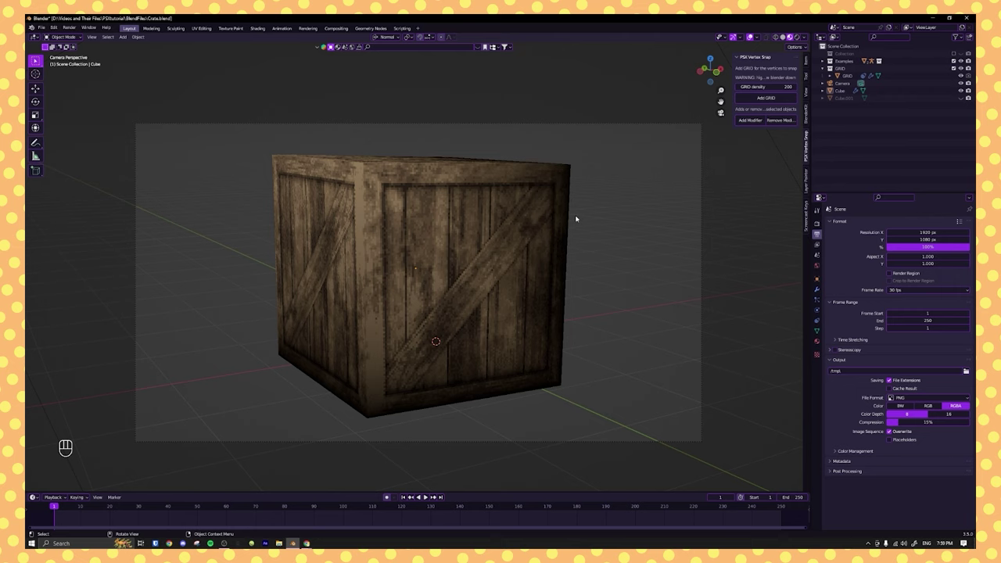
# - Set all of the crate's keyframes to Linear interpolation and return the playhead to the start of the timeline
pyautogui.click(546, 211)
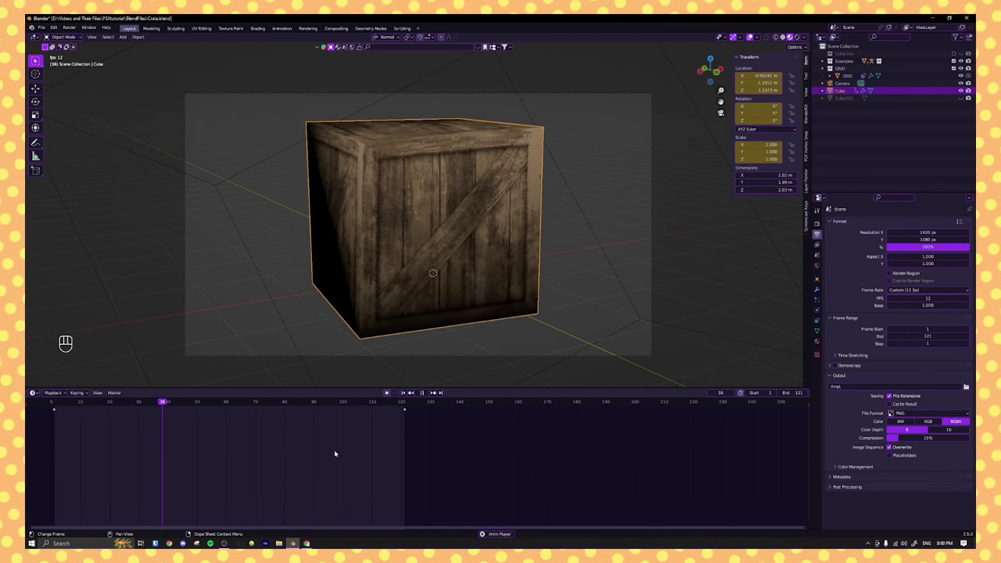
pyautogui.press('space')
pyautogui.moveTo(453, 457); pyautogui.dragTo(33, 403)
pyautogui.press('t')
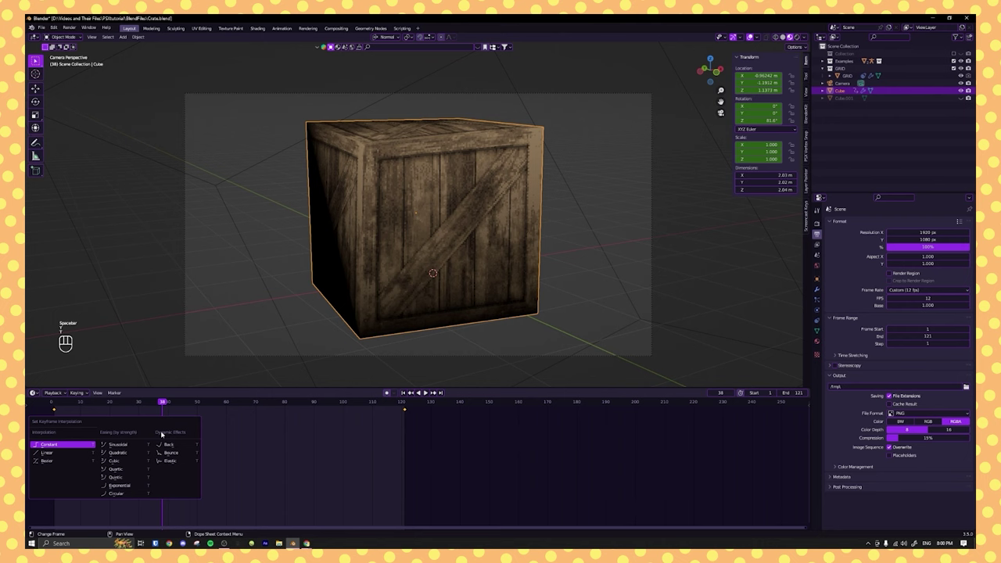
pyautogui.click(48, 452)
pyautogui.click(329, 457)
pyautogui.click(57, 403)
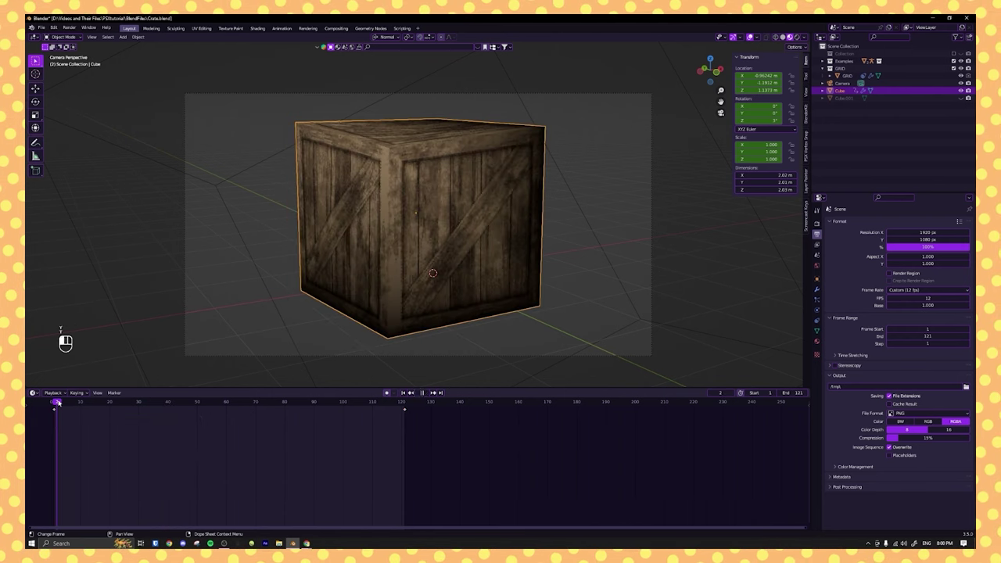
# - Enable compositing nodes for the scene and move the Render Layers node farther away from the Composite node
pyautogui.click(337, 28)
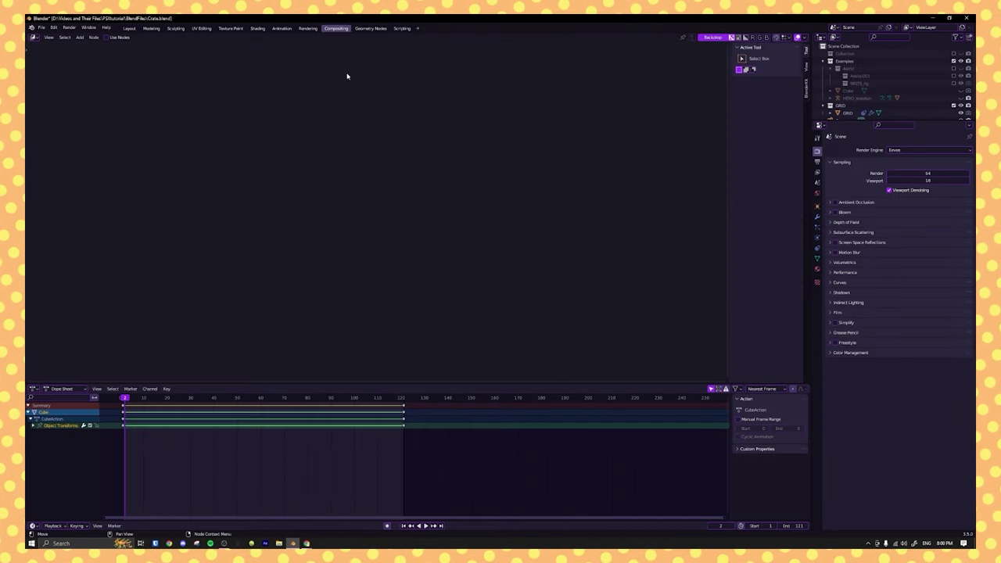
pyautogui.click(109, 37)
pyautogui.scroll(4, 487, 208)
pyautogui.moveTo(487, 208); pyautogui.dragTo(546, 291, button='middle')
pyautogui.click(460, 272)
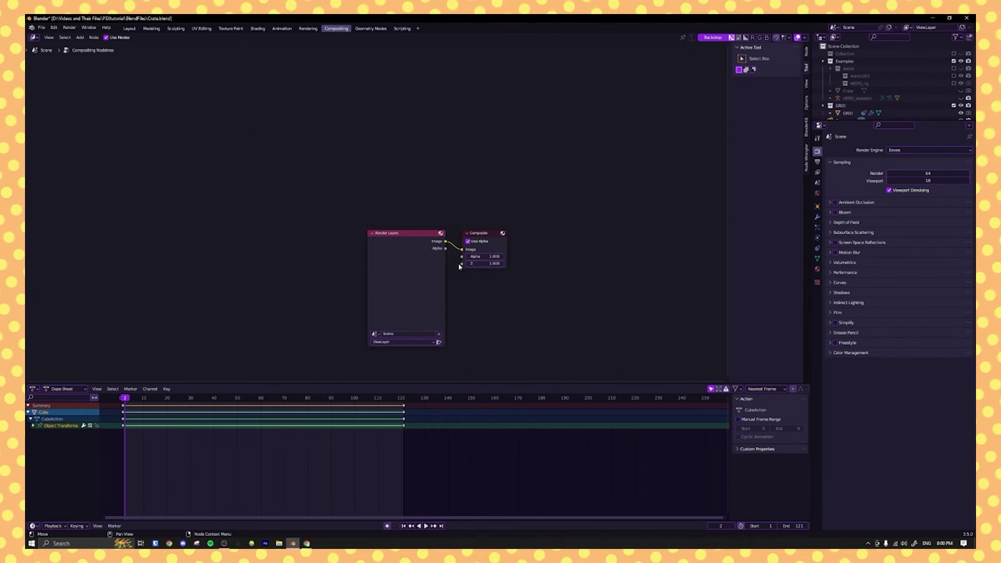
pyautogui.moveTo(409, 237); pyautogui.dragTo(285, 239)
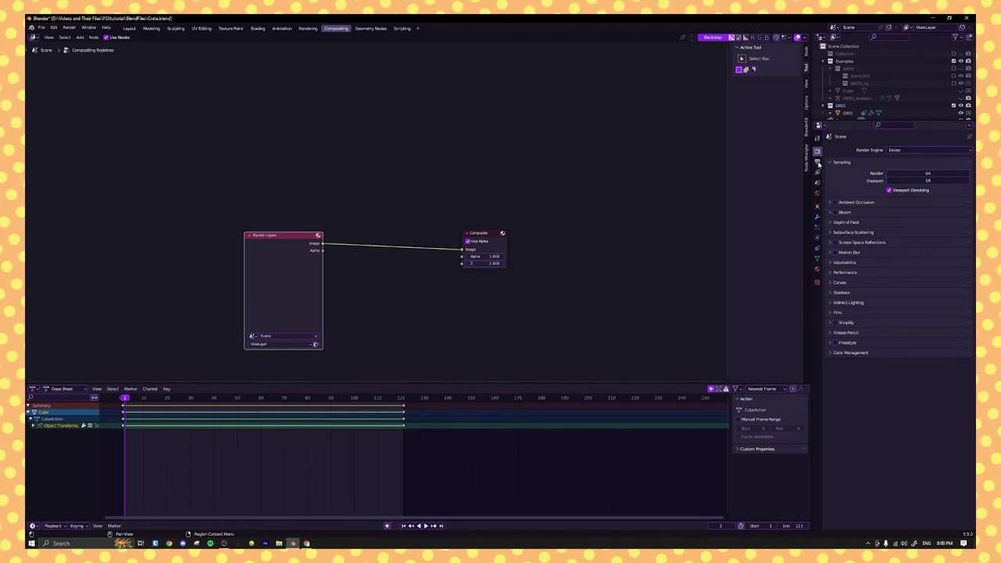
# - Reduce the output resolution to a quarter, 480 px in X and 270 px in Y
pyautogui.click(817, 162)
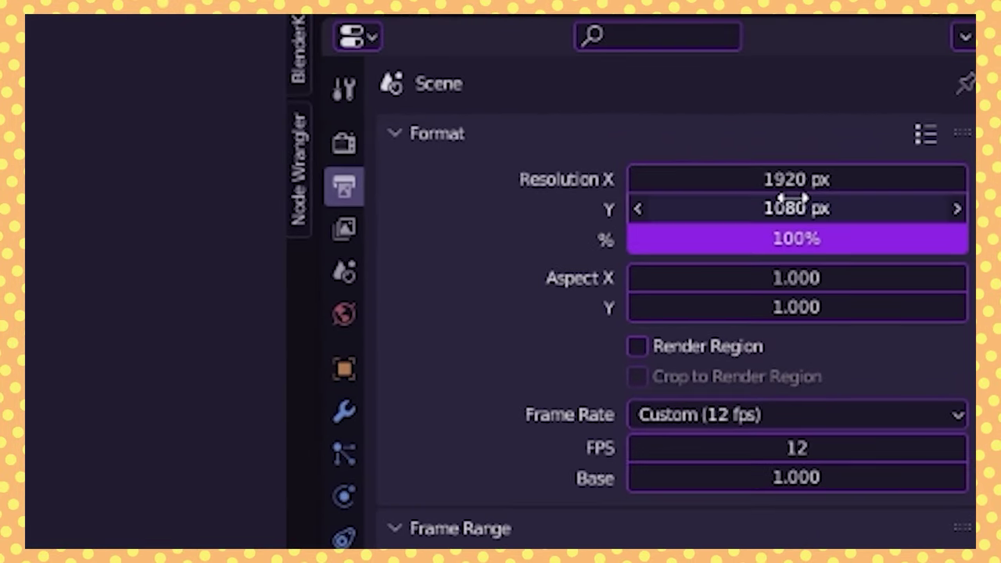
pyautogui.click(875, 170)
pyautogui.click(876, 170)
pyautogui.write('/4')
pyautogui.press('Return')
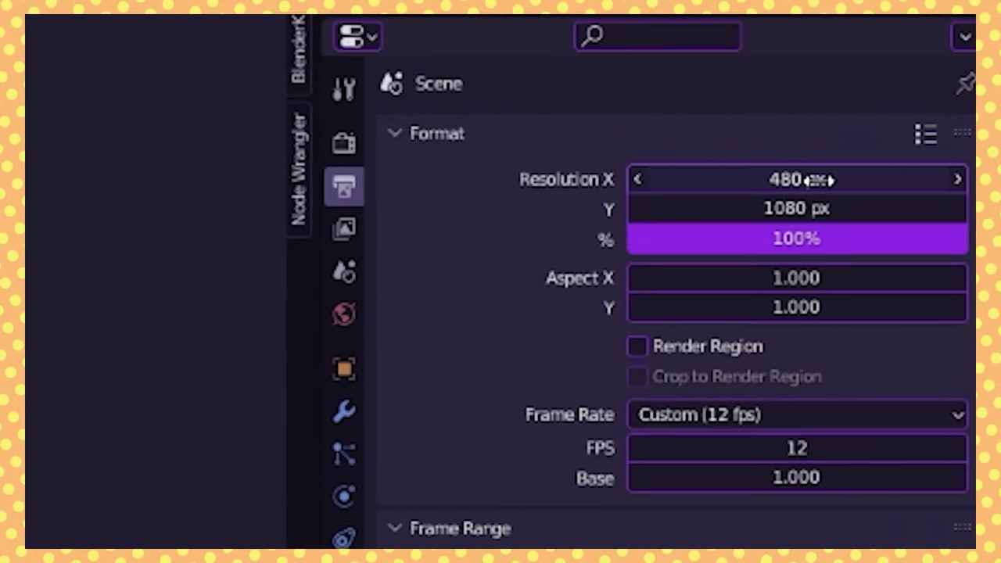
pyautogui.doubleClick(827, 208)
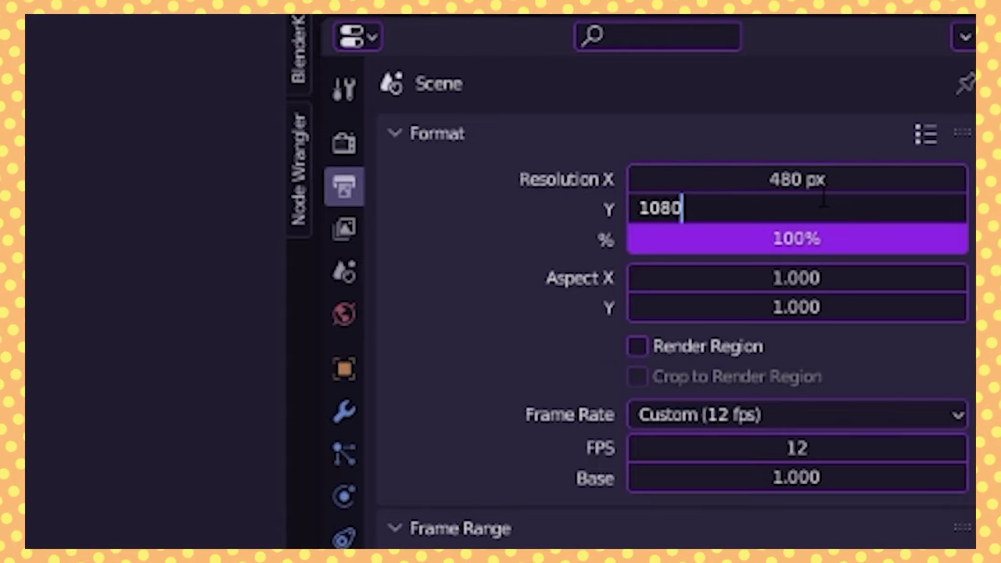
pyautogui.write('/4')
pyautogui.press('Return')
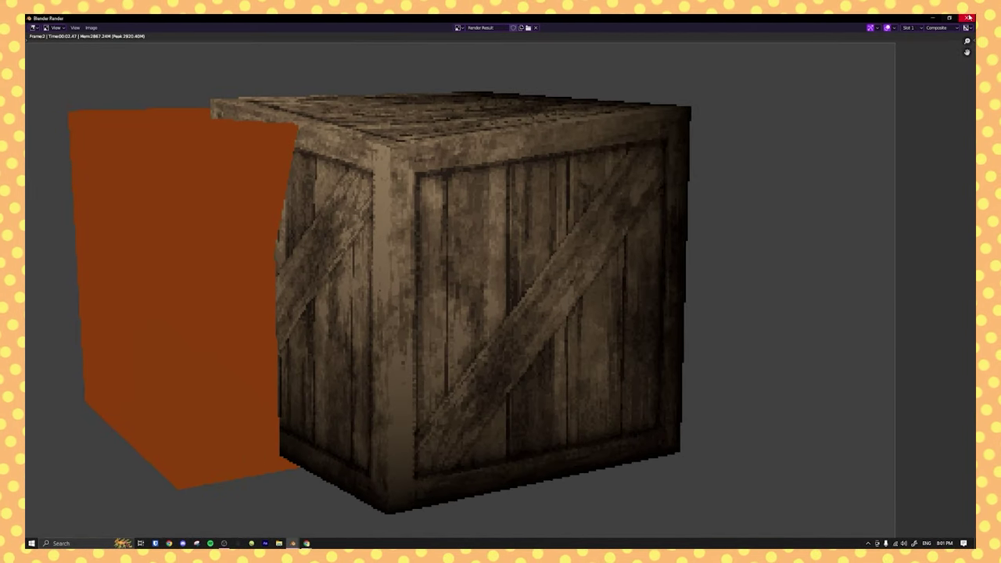
# - Close the render result and restore the output resolution to 1920 px by 1080 px
pyautogui.click(968, 18)
pyautogui.scroll(3, 430, 219)
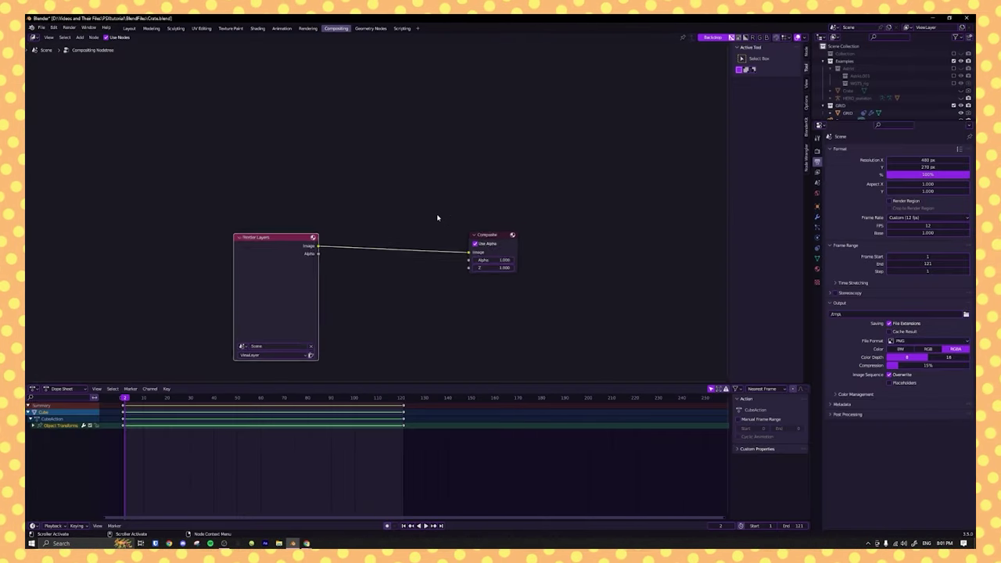
pyautogui.click(923, 160)
pyautogui.write('1920')
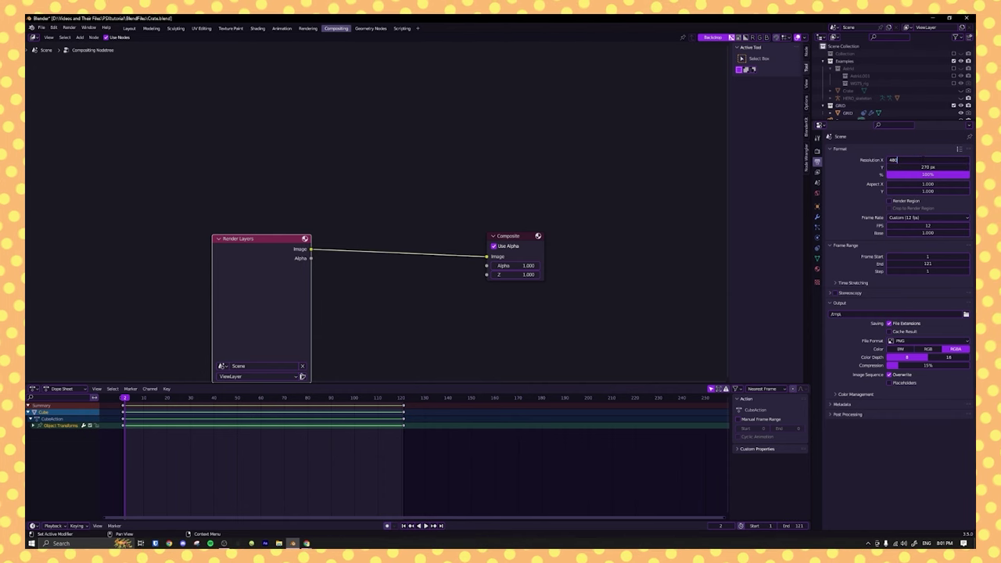
pyautogui.press('Return')
pyautogui.click(924, 160)
pyautogui.click(923, 166)
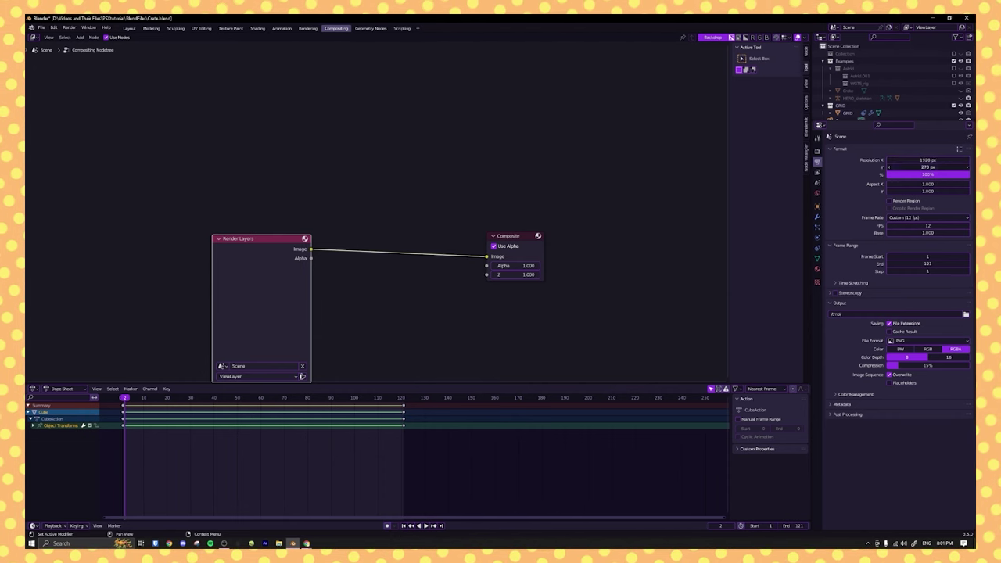
pyautogui.click(923, 167)
pyautogui.press('Right')
pyautogui.write('*')
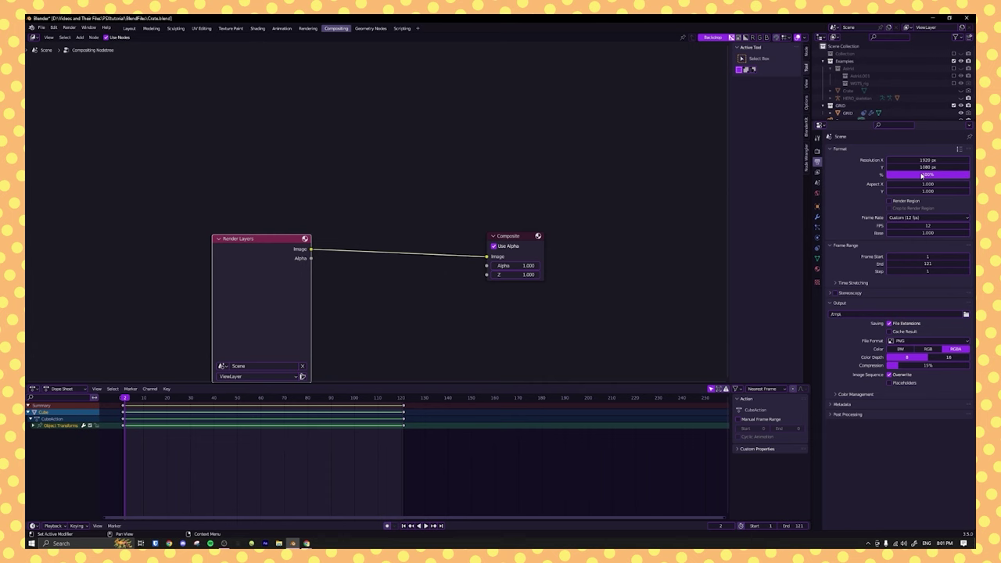
# - Make room in the compositor and insert a Scale node between the Render Layers and Composite nodes
pyautogui.moveTo(271, 244); pyautogui.dragTo(175, 247)
pyautogui.hotkey('shift', 'a')
pyautogui.click(413, 180)
pyautogui.write('sca')
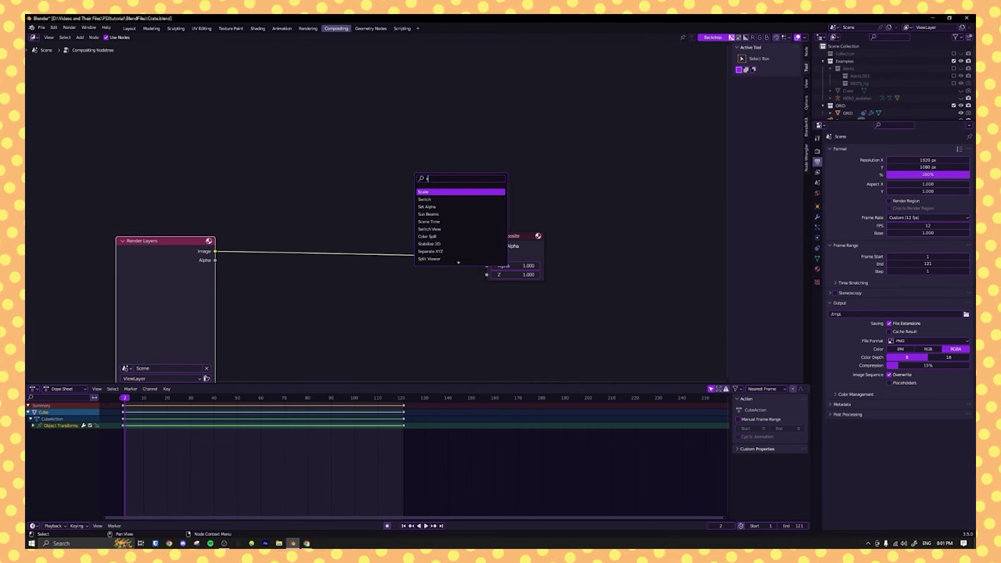
pyautogui.press('Return')
pyautogui.click(239, 238)
# - Insert a Pixelate node and a second Scale node between the first Scale node and the Composite node
pyautogui.hotkey('shift', 'a')
pyautogui.write('p')
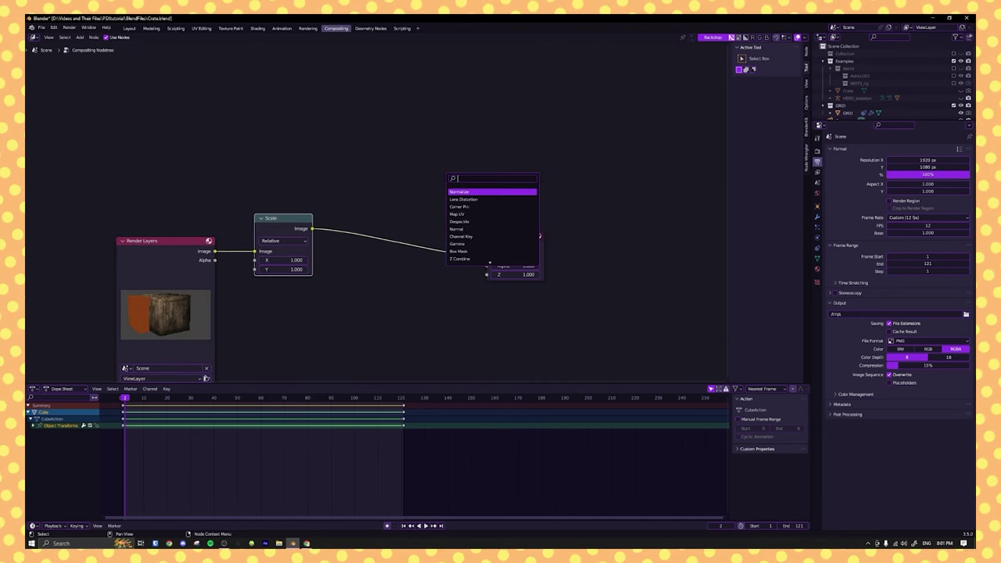
pyautogui.press('Return')
pyautogui.click(374, 229)
pyautogui.hotkey('shift', 'a')
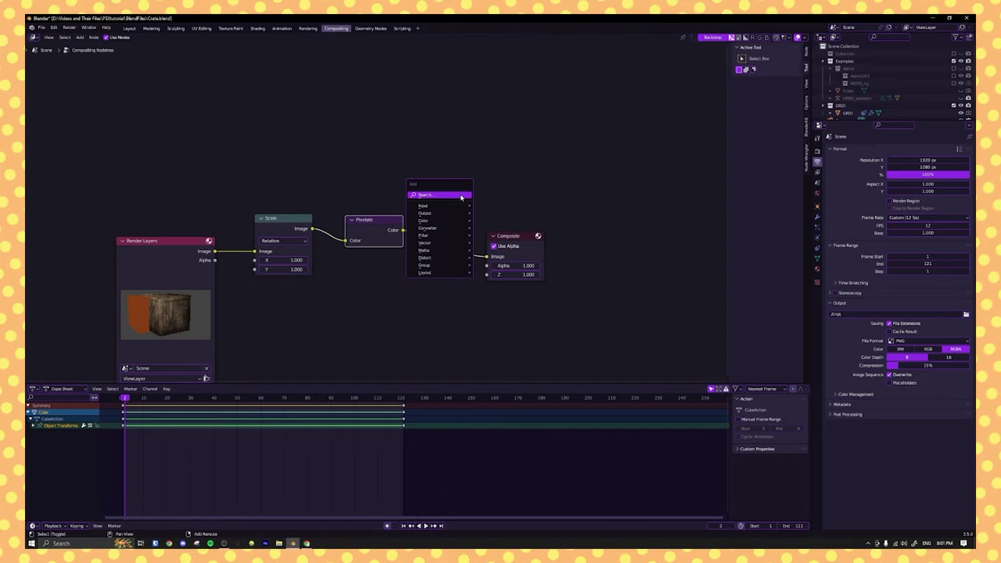
pyautogui.write('sc')
pyautogui.press('Return')
pyautogui.click(469, 252)
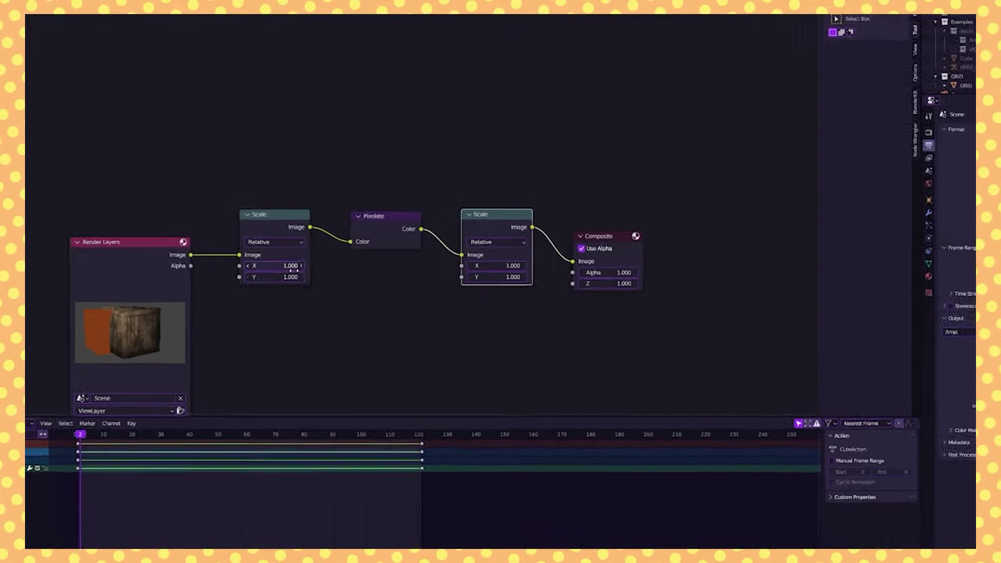
# - Set the X and Y factors of the first Scale node to 0.25
pyautogui.doubleClick(303, 260)
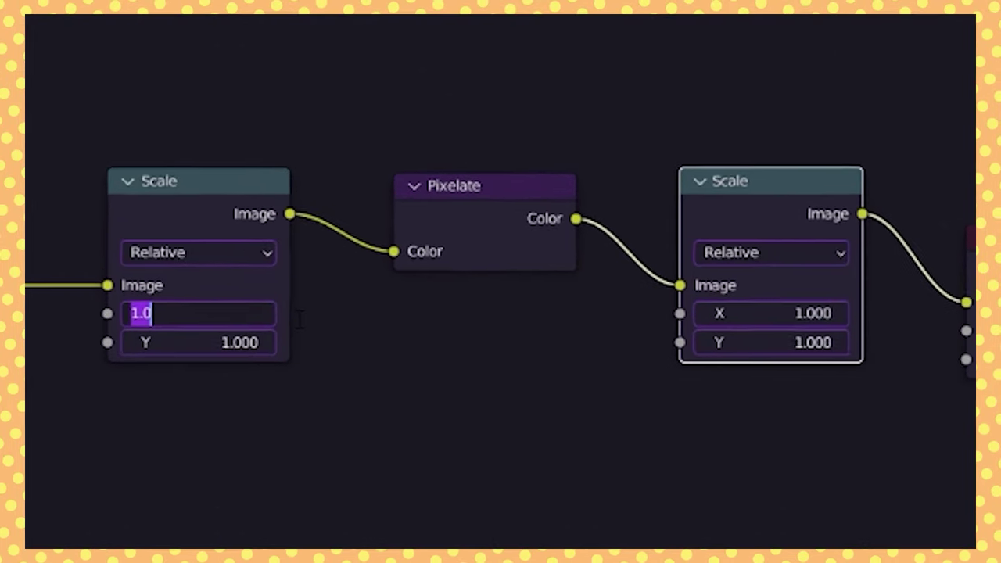
pyautogui.write('0.25')
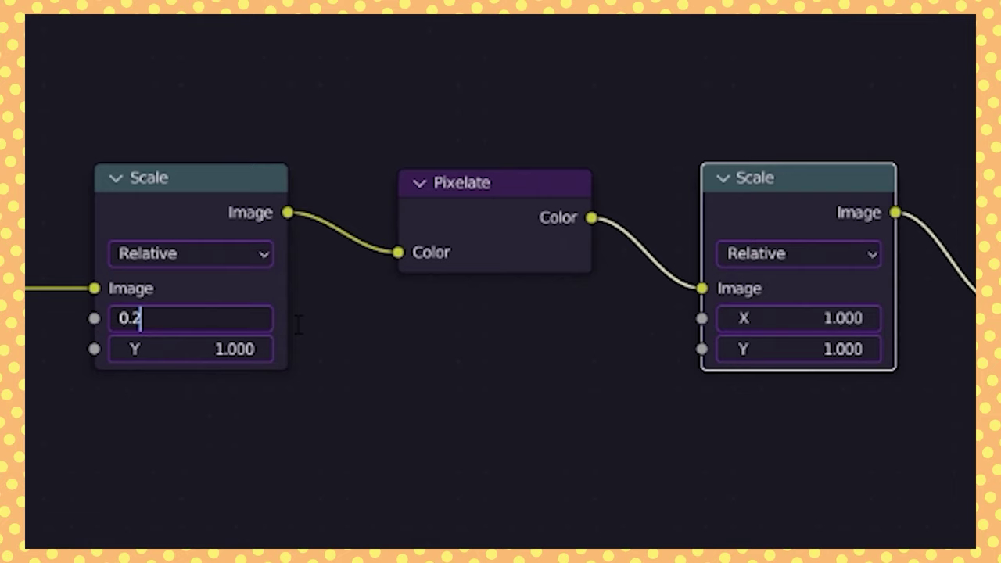
pyautogui.press('Return')
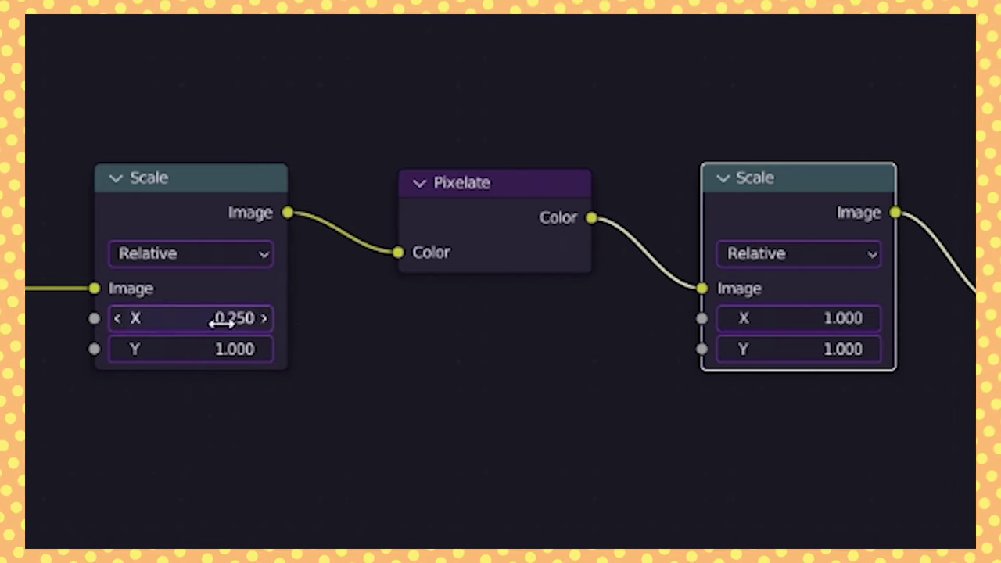
pyautogui.click(221, 323)
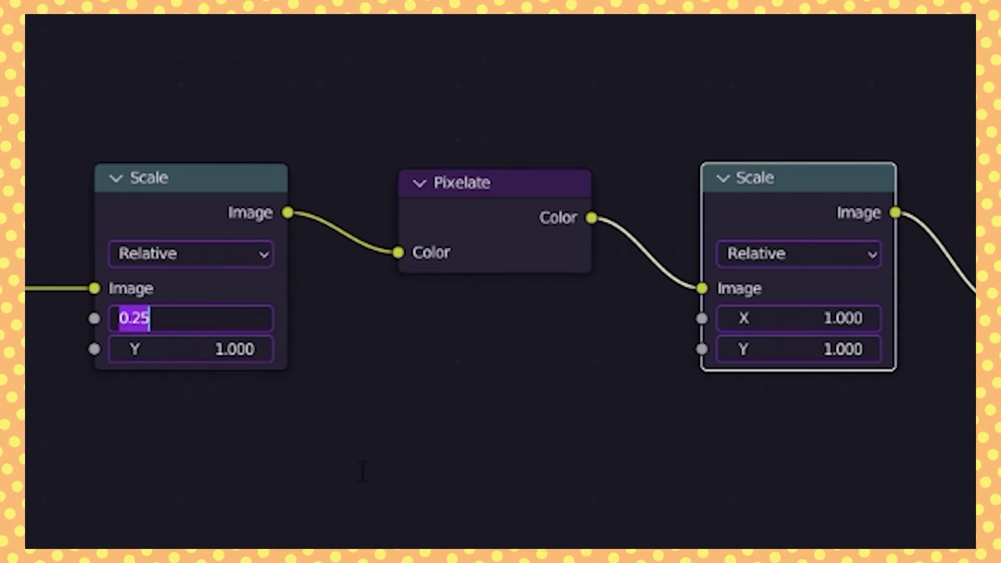
pyautogui.hotkey('ctrl', 'c')
pyautogui.press('Escape')
pyautogui.hotkey('ctrl', 'v')
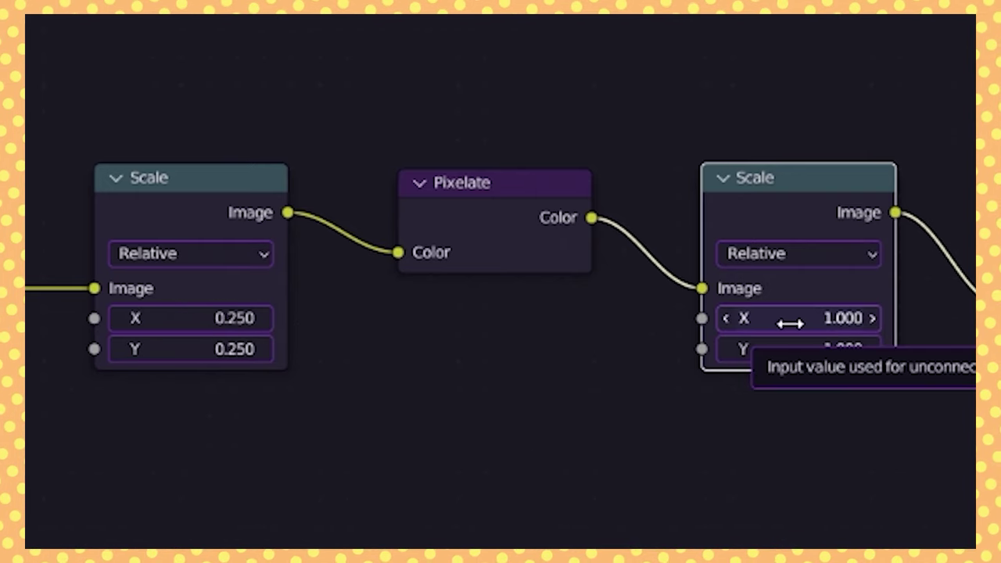
# - Set the X and Y factors of the Scale node after Pixelate to 4 and render the image
pyautogui.doubleClick(791, 318)
pyautogui.write('4')
pyautogui.press('Return')
pyautogui.doubleClick(790, 348)
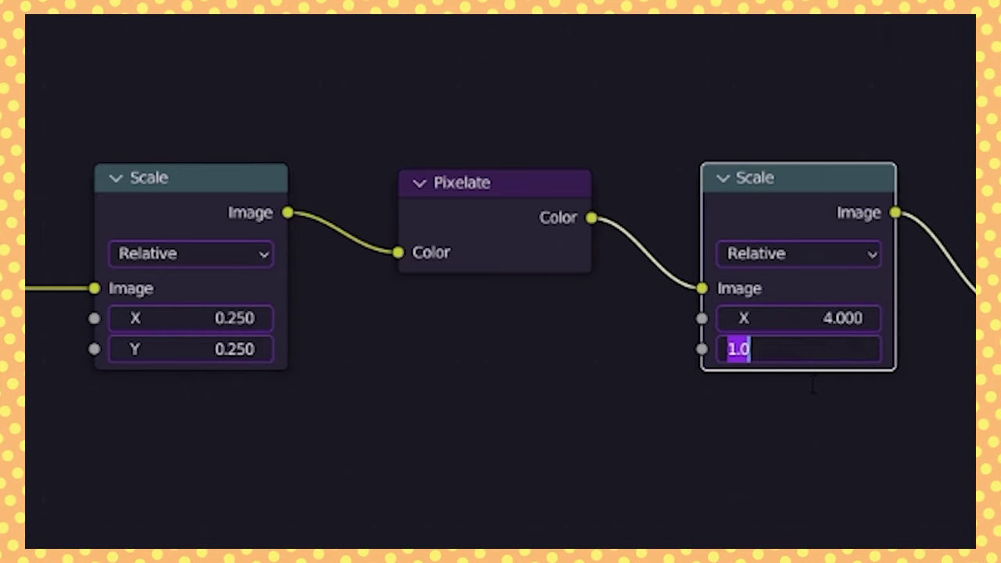
pyautogui.write('4')
pyautogui.press('Return')
pyautogui.click(68, 28)
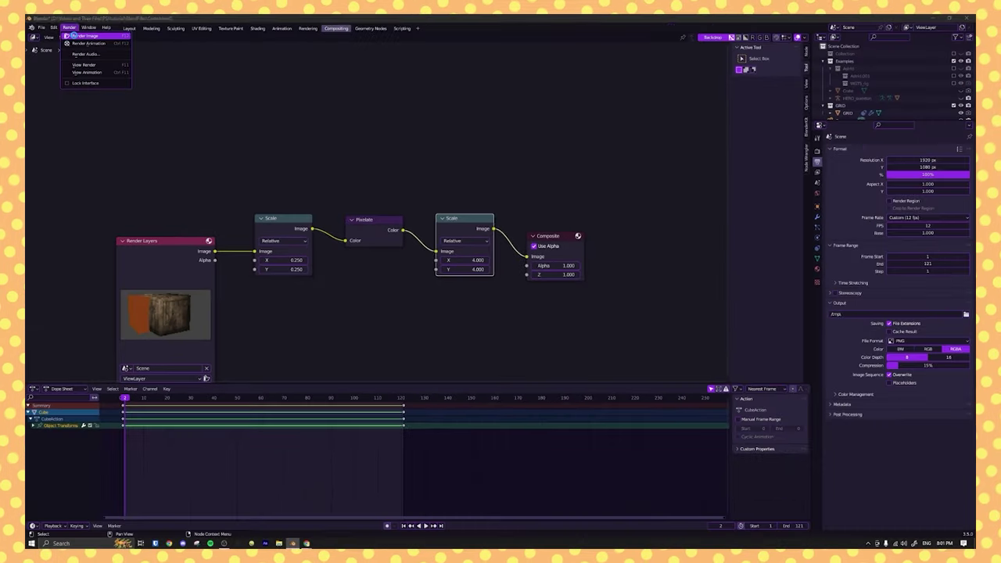
pyautogui.click(76, 36)
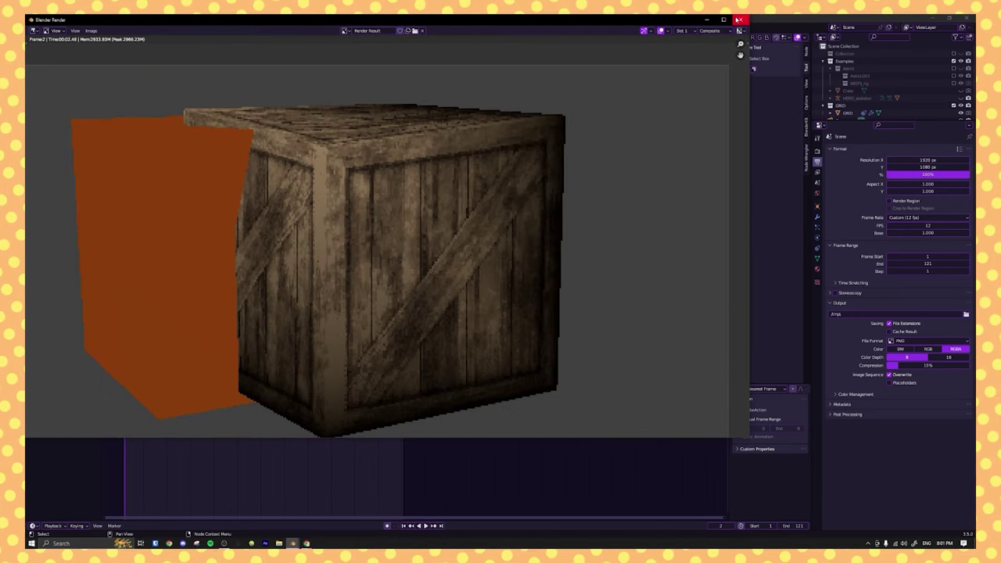
# - Close the render result window and enlarge the Outliner so all scene objects are listed
pyautogui.click(739, 20)
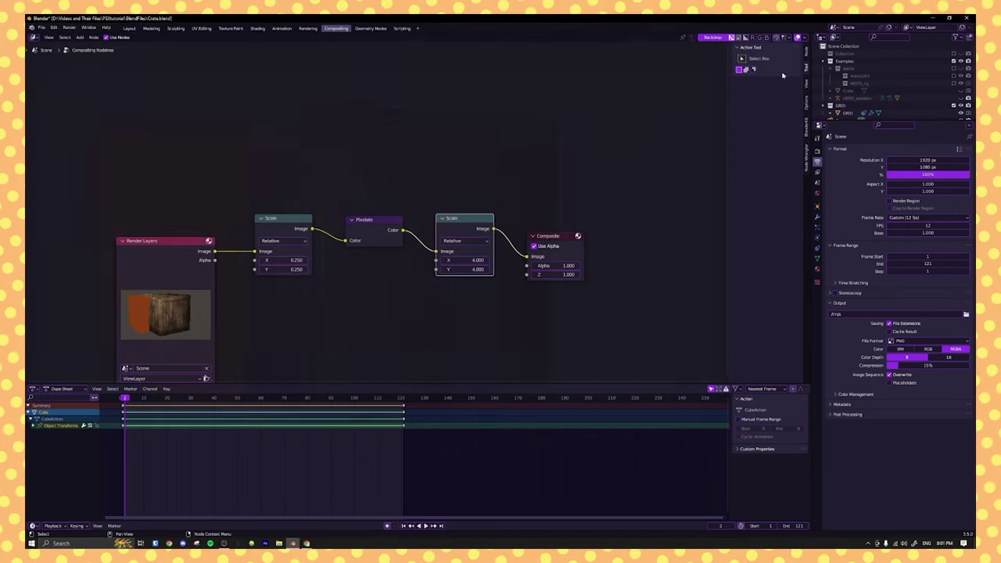
pyautogui.moveTo(844, 164); pyautogui.dragTo(843, 181)
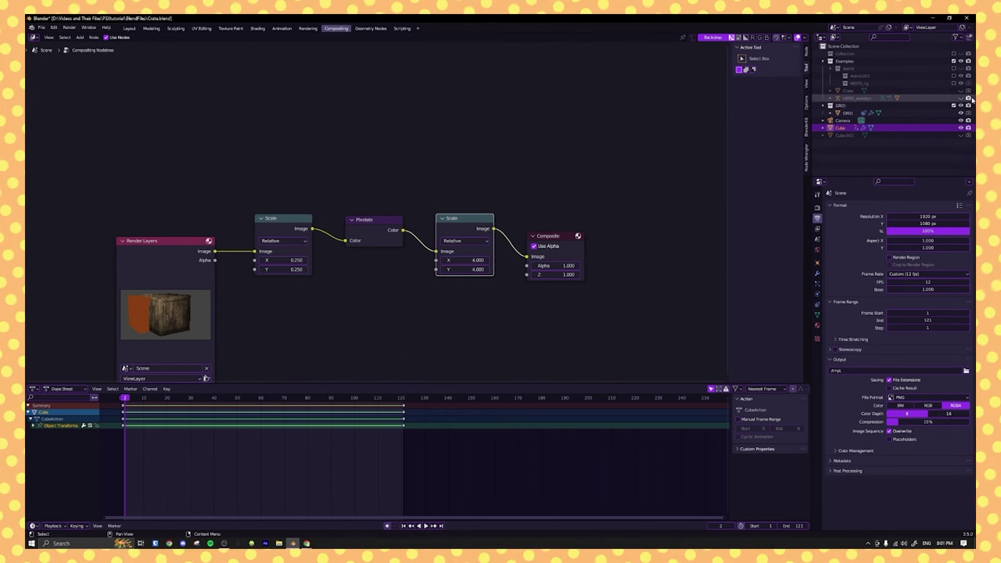
# - Delete both Scale nodes and the Pixelate node, and link the Render Layers image output directly to the Composite node
pyautogui.click(432, 178)
pyautogui.moveTo(502, 175); pyautogui.dragTo(252, 299)
pyautogui.press('x')
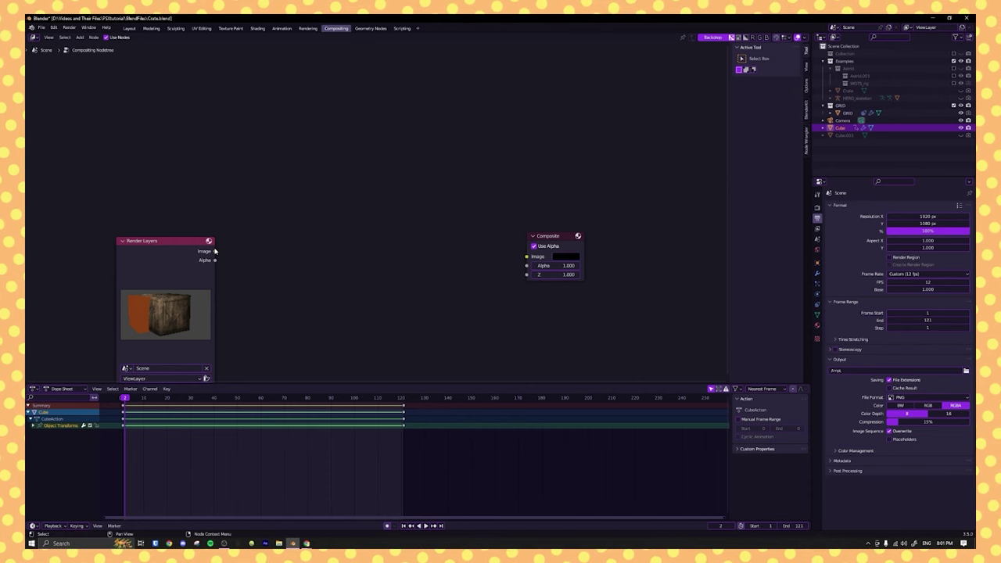
pyautogui.moveTo(214, 251); pyautogui.dragTo(527, 257)
# - Set the render output resolution to 480 px by 270 px
pyautogui.click(919, 217)
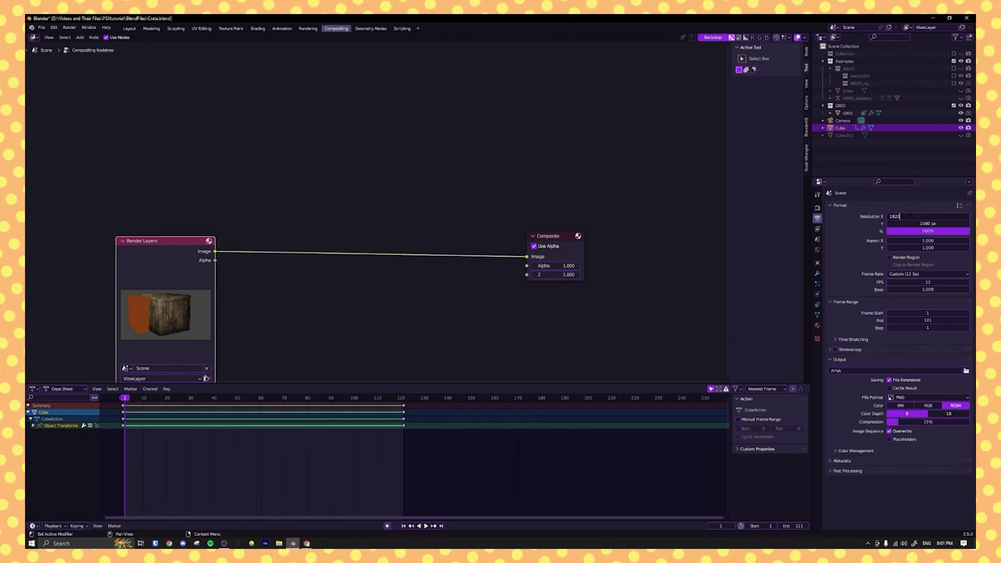
pyautogui.write('480')
pyautogui.press('Return')
pyautogui.click(923, 224)
pyautogui.write('270')
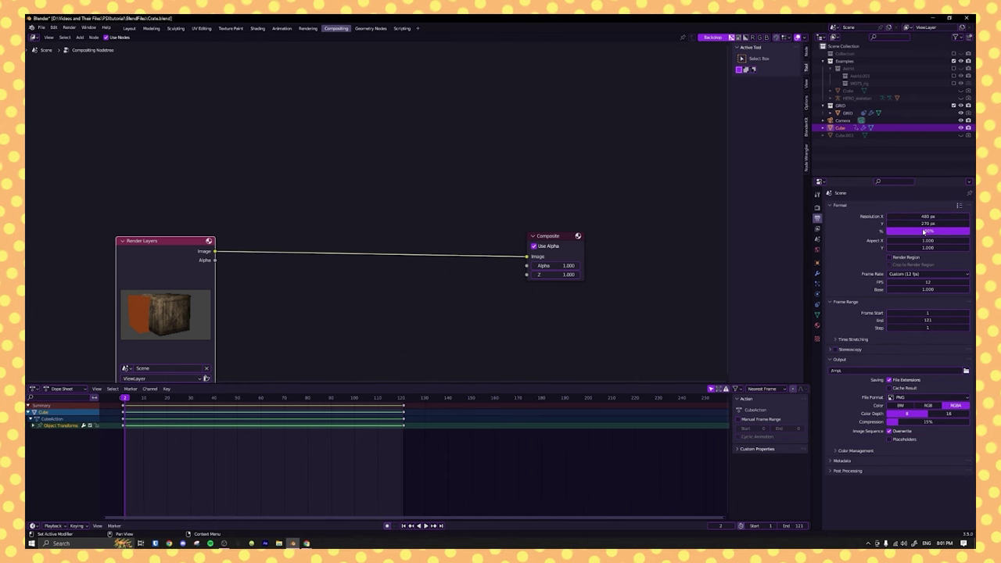
pyautogui.press('Return')
# - Return to the Layout workspace with the crate in camera view and save the Blender file
pyautogui.click(131, 29)
pyautogui.click(557, 162)
pyautogui.keyDown('shift'); pyautogui.moveTo(558, 161); pyautogui.dragTo(558, 159, button='middle'); pyautogui.keyUp('shift')
pyautogui.hotkey('ctrl', 's')
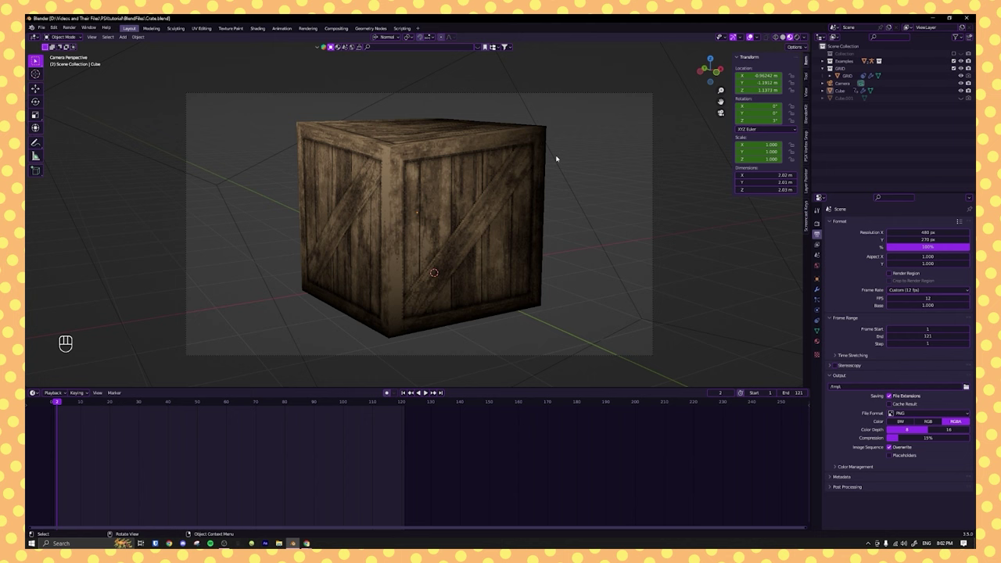